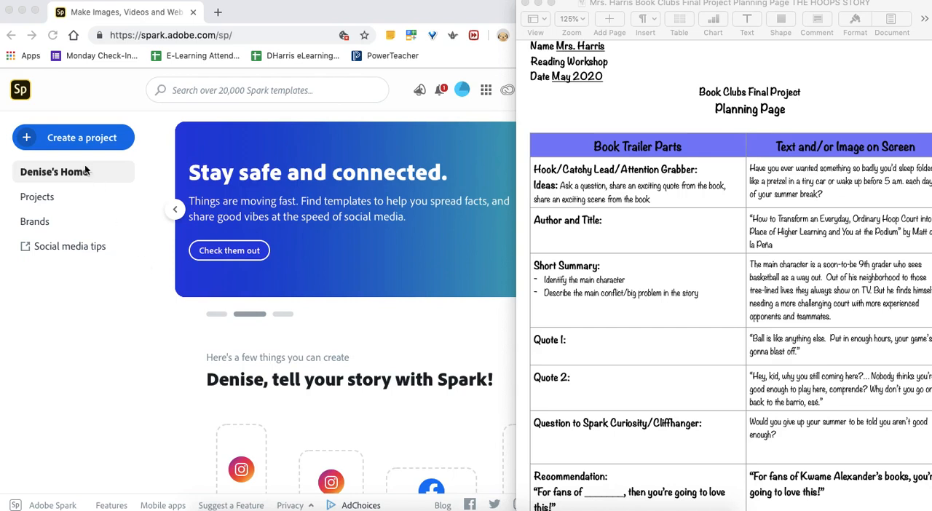
- Create a new video project in Adobe Spark
{"action": "left_click", "coordinate": [14, 139]}
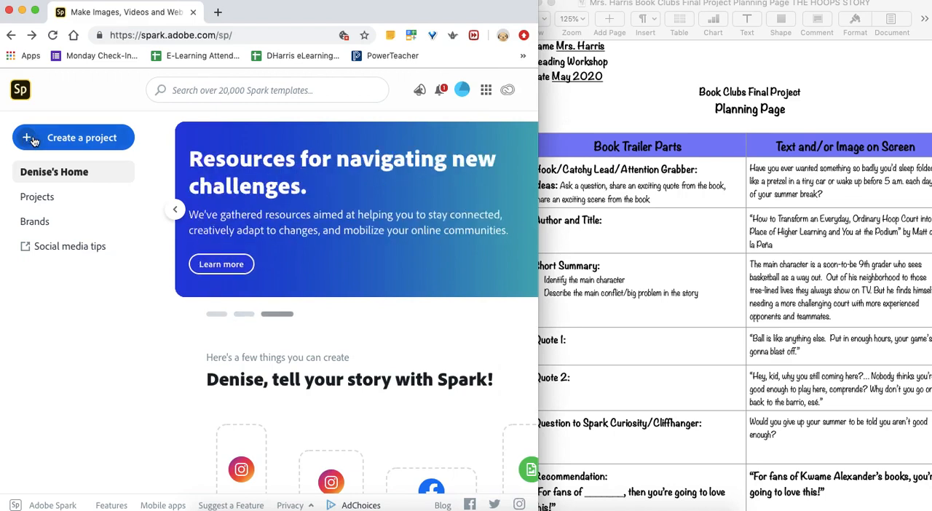
{"action": "left_click", "coordinate": [37, 141]}
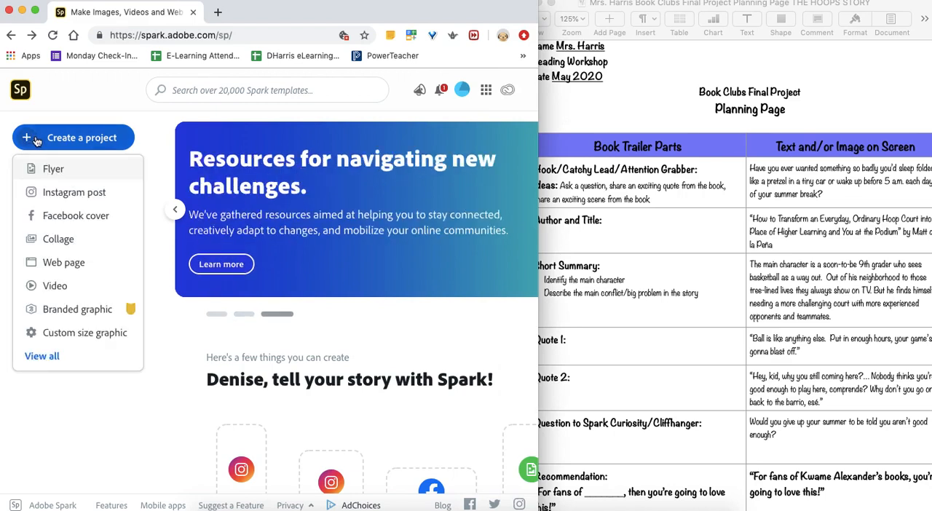
{"action": "left_click", "coordinate": [55, 286]}
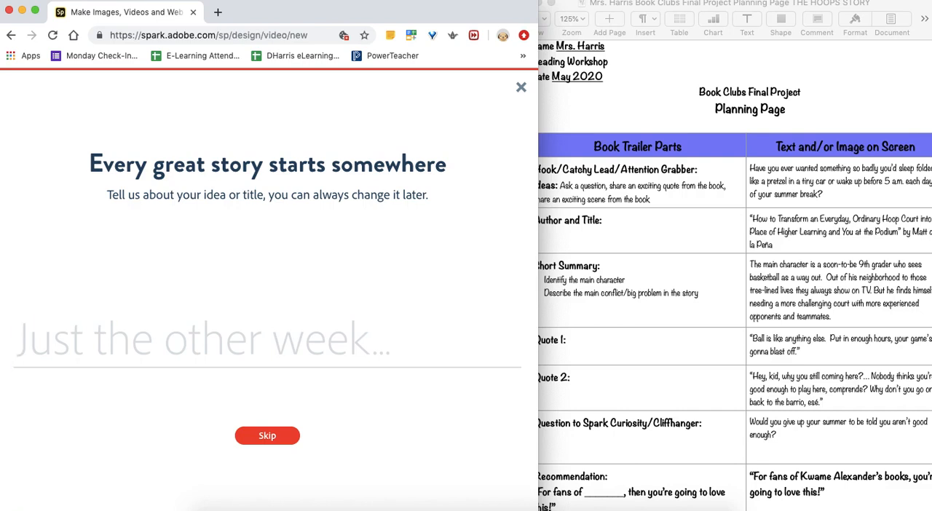
- Title the video "The Hoop Story" in quotation marks and continue to the story template choice
{"action": "type", "text": "\"The"}
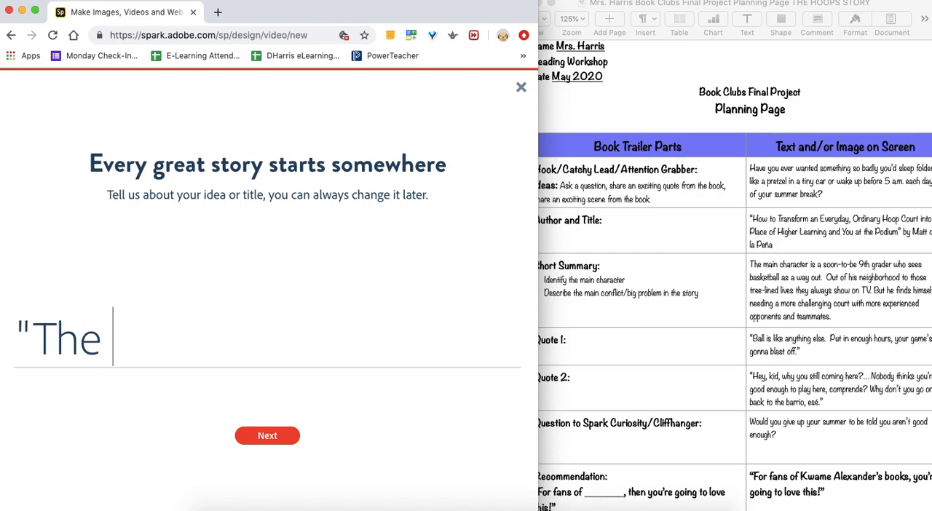
{"action": "type", "text": "Hoop"}
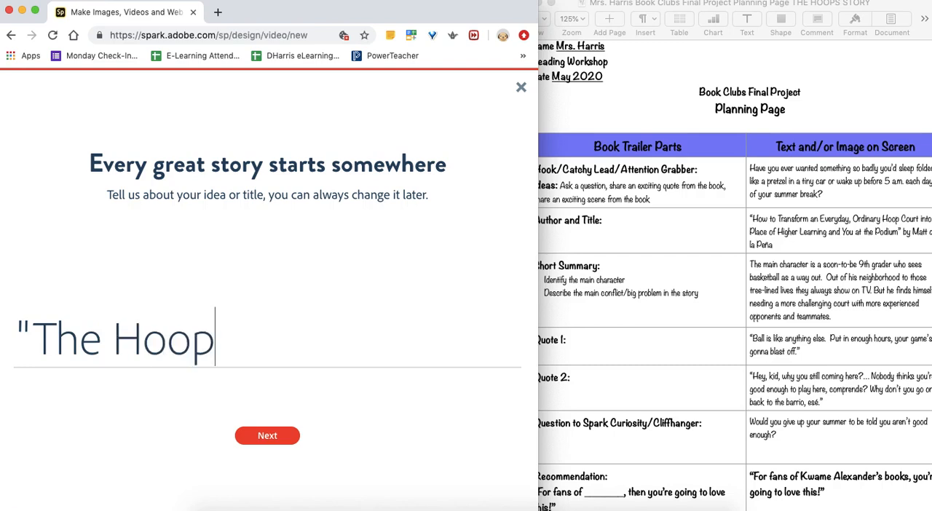
{"action": "type", "text": " Stor"}
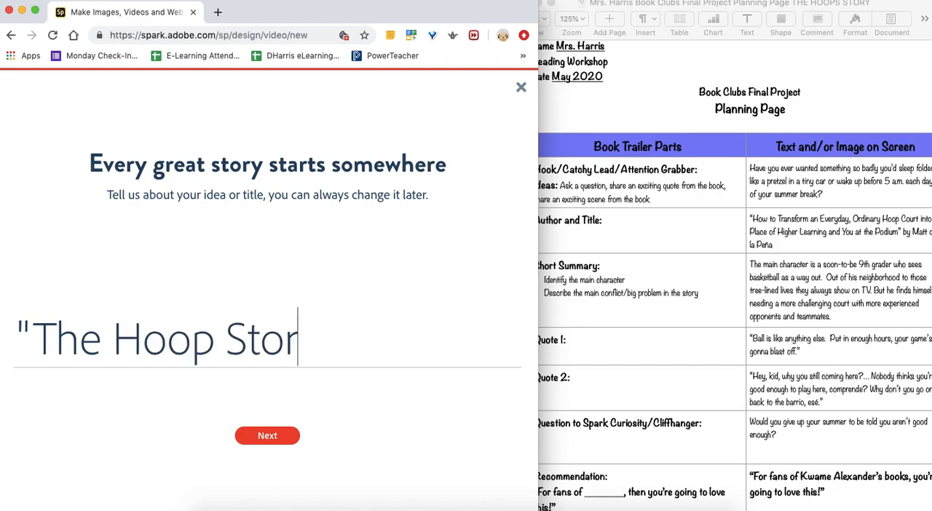
{"action": "type", "text": "y\""}
{"action": "left_click", "coordinate": [284, 436]}
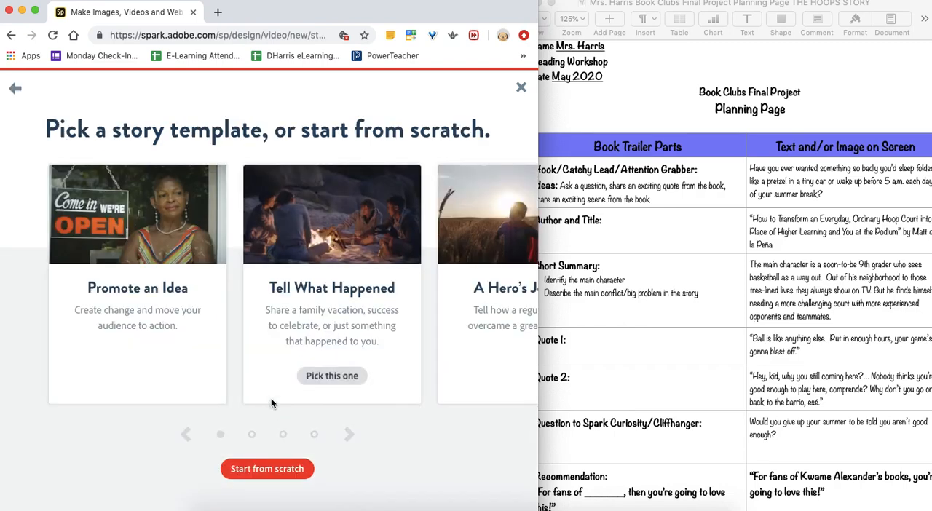
- Browse the available story templates from Promote an Idea through Make Up My Own
{"action": "mouse_move", "coordinate": [128, 224]}
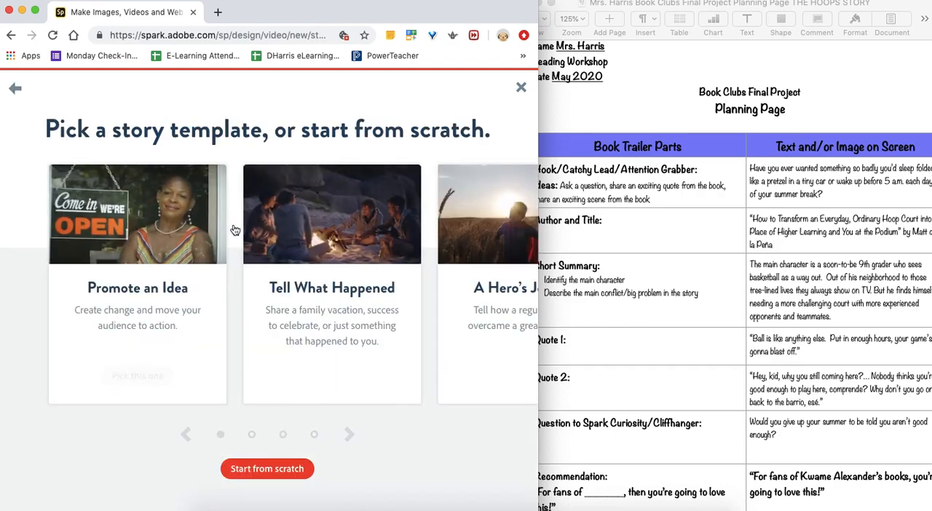
{"action": "scroll", "coordinate": [233, 224], "scroll_direction": "right", "scroll_amount": 5}
{"action": "scroll", "coordinate": [233, 224], "scroll_direction": "right", "scroll_amount": 3}
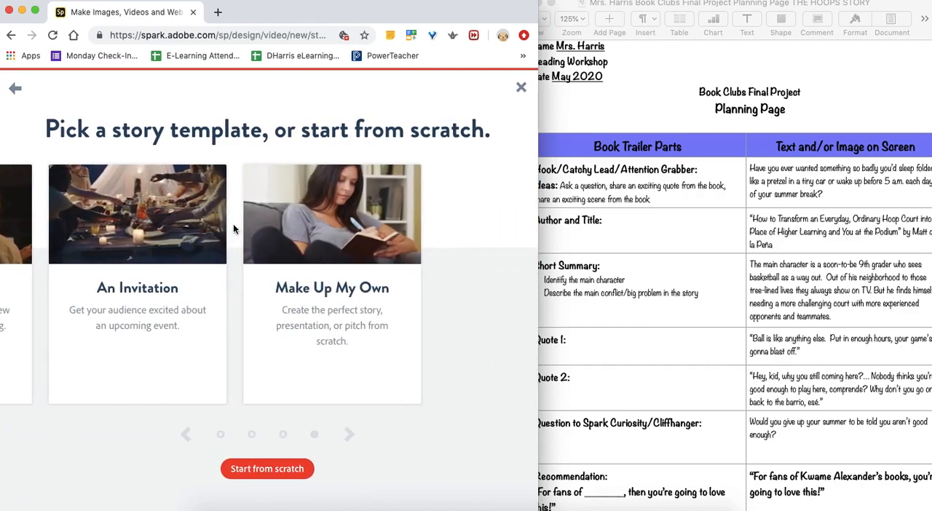
{"action": "scroll", "coordinate": [233, 223], "scroll_direction": "left", "scroll_amount": 5}
{"action": "scroll", "coordinate": [233, 228], "scroll_direction": "left", "scroll_amount": 3}
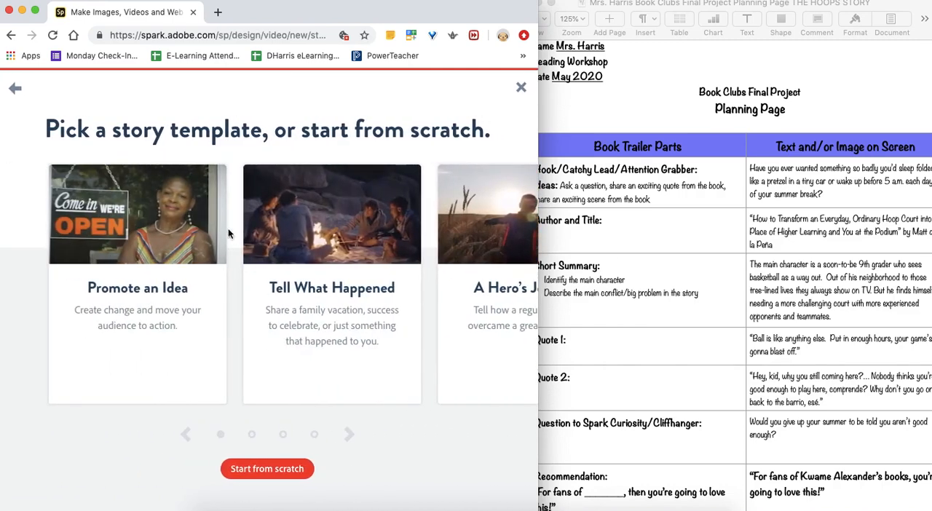
{"action": "mouse_move", "coordinate": [188, 222]}
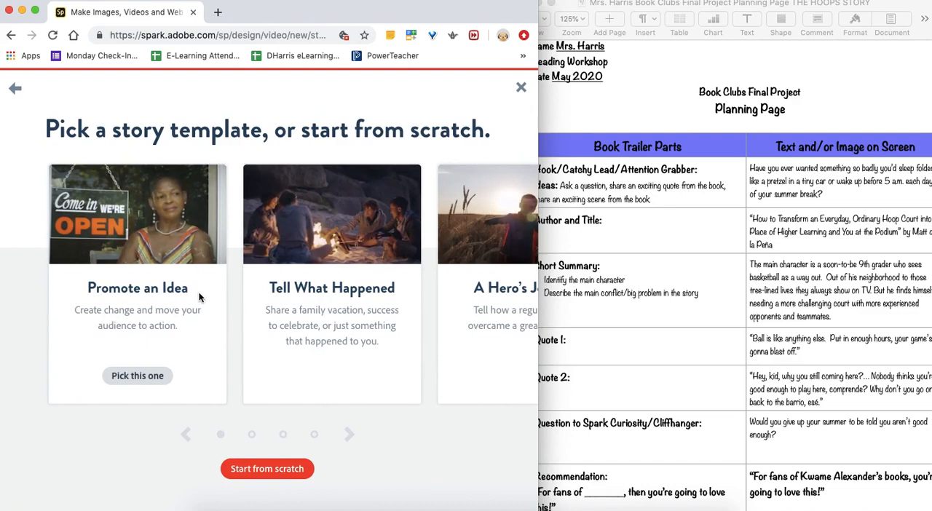
{"action": "scroll", "coordinate": [202, 297], "scroll_direction": "right", "scroll_amount": 3}
{"action": "scroll", "coordinate": [199, 293], "scroll_direction": "left", "scroll_amount": 3}
{"action": "scroll", "coordinate": [201, 293], "scroll_direction": "right", "scroll_amount": 3}
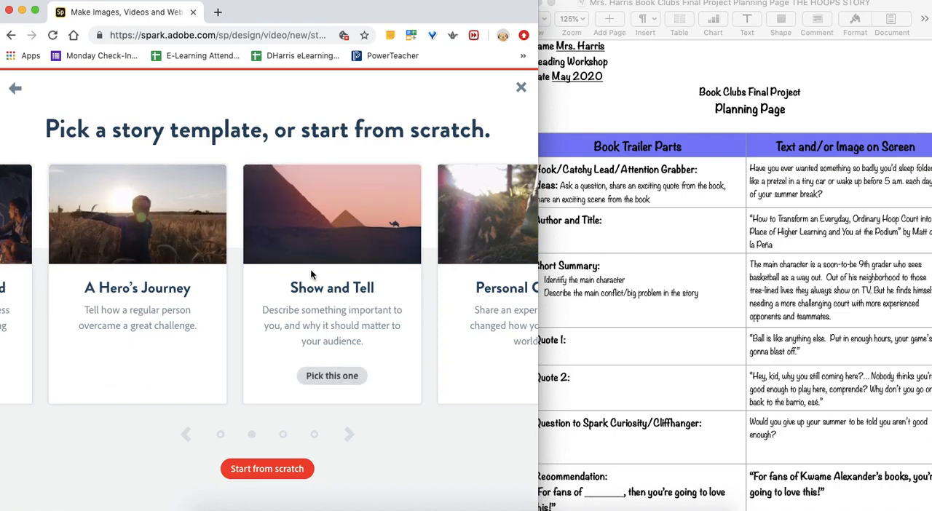
{"action": "scroll", "coordinate": [310, 271], "scroll_direction": "right", "scroll_amount": 3}
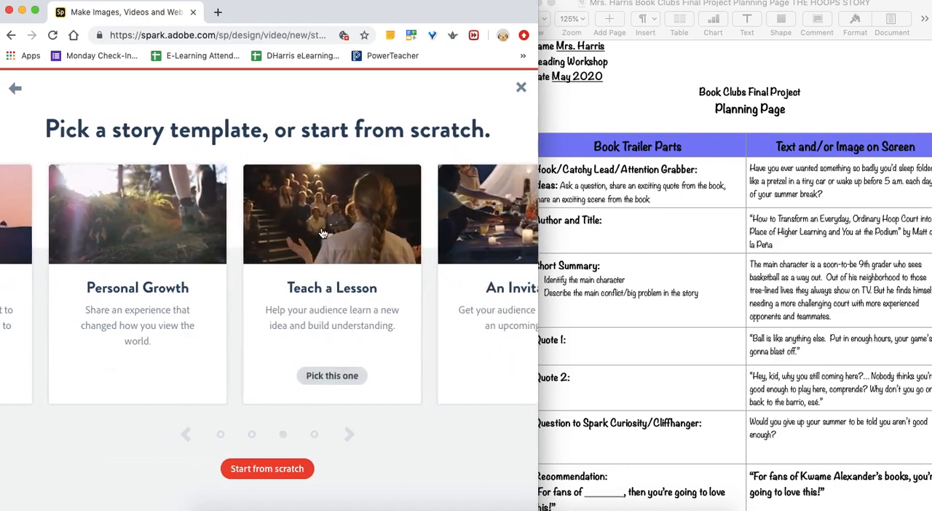
{"action": "scroll", "coordinate": [323, 233], "scroll_direction": "right", "scroll_amount": 3}
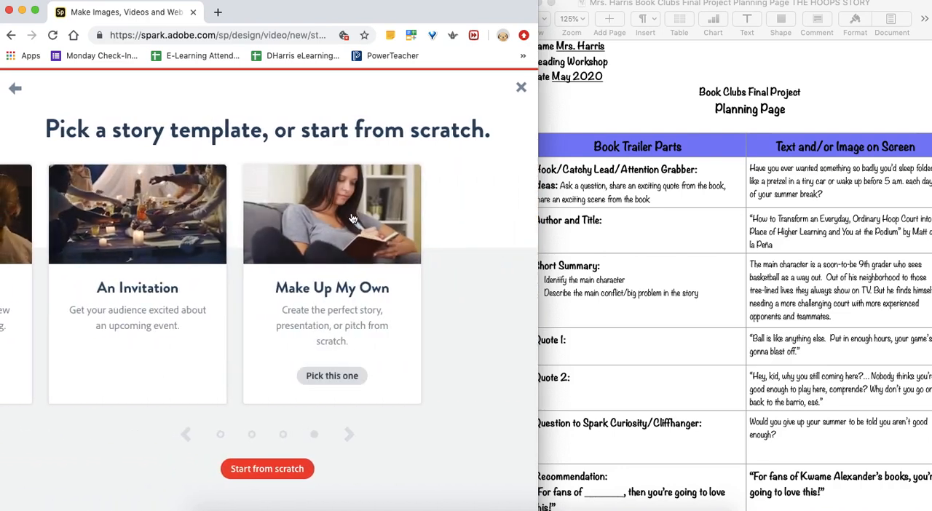
{"action": "mouse_move", "coordinate": [184, 265]}
{"action": "scroll", "coordinate": [184, 265], "scroll_direction": "left", "scroll_amount": 6}
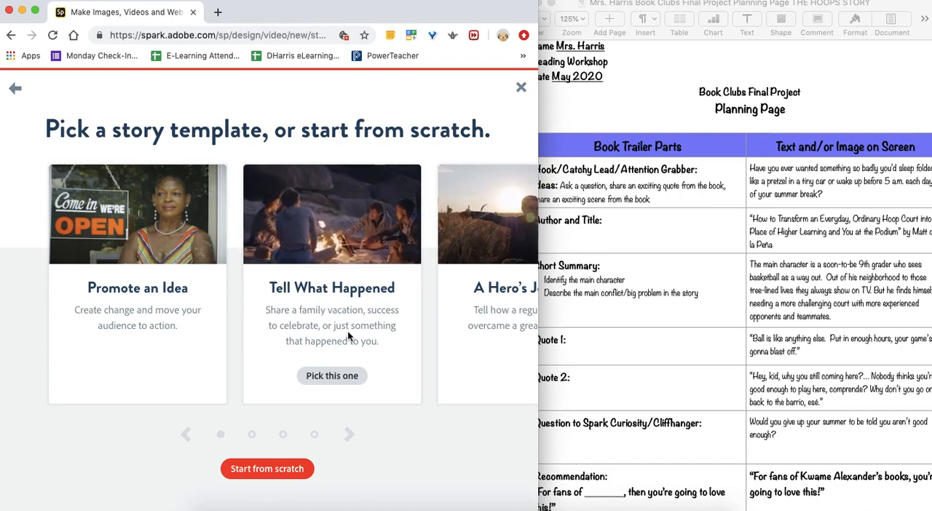
- Choose the A Hero's Journey story template and dismiss the getting-started tutorial
{"action": "left_click", "coordinate": [463, 231]}
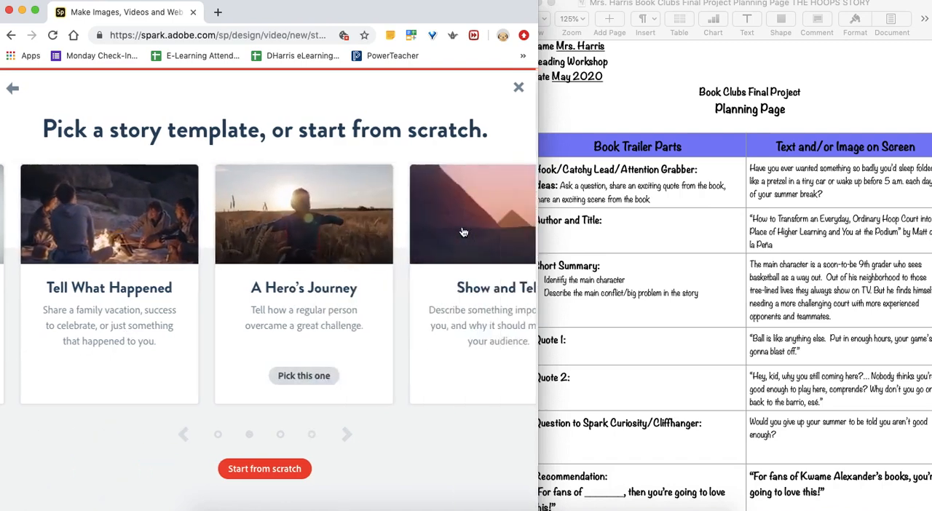
{"action": "left_click", "coordinate": [169, 230]}
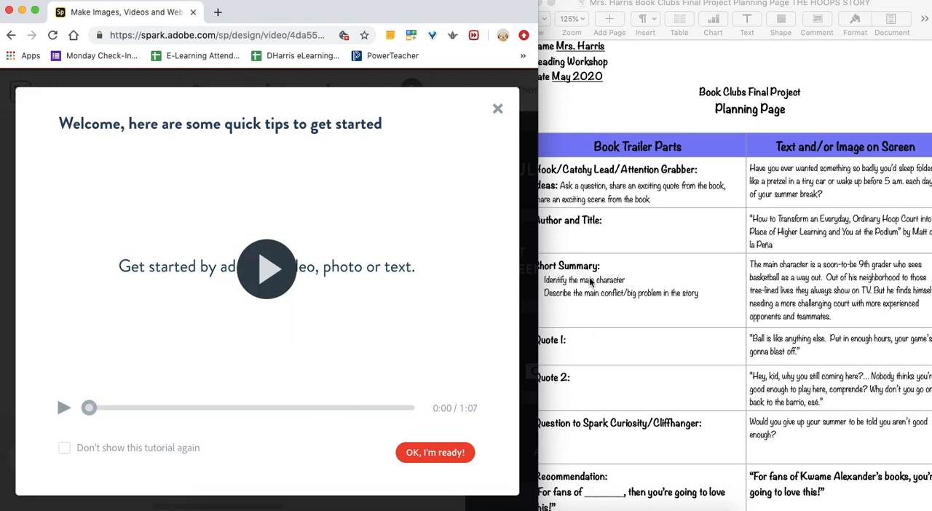
{"action": "left_click", "coordinate": [498, 110]}
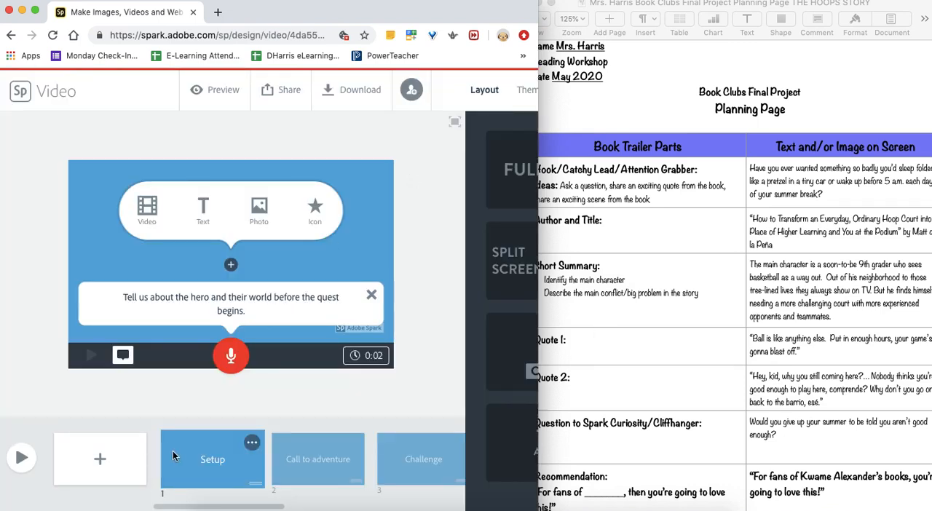
- Examine the template's slides and their story prompts, from Setup through Climax and Resolution to Credits
{"action": "scroll", "coordinate": [221, 455], "scroll_direction": "right", "scroll_amount": 3}
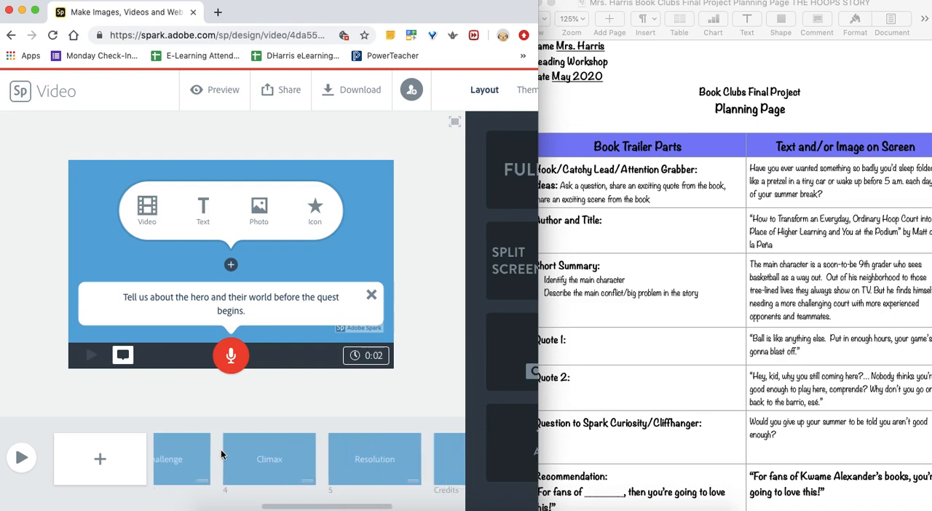
{"action": "scroll", "coordinate": [221, 455], "scroll_direction": "left", "scroll_amount": 2}
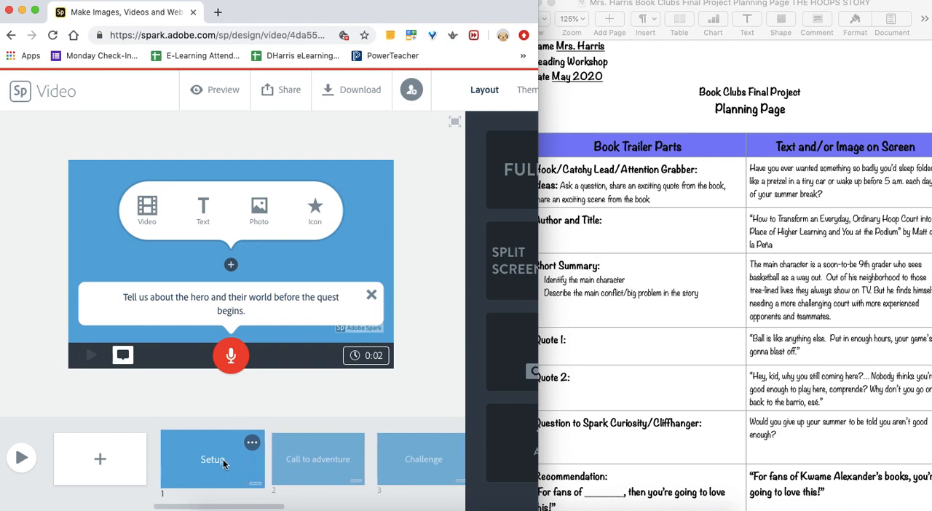
{"action": "left_click", "coordinate": [283, 456]}
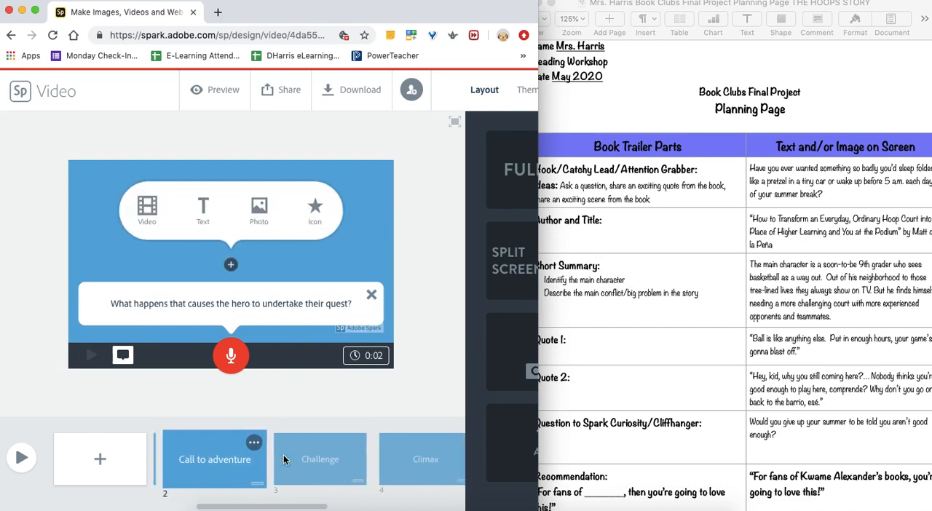
{"action": "left_click", "coordinate": [283, 454]}
{"action": "left_click", "coordinate": [356, 465]}
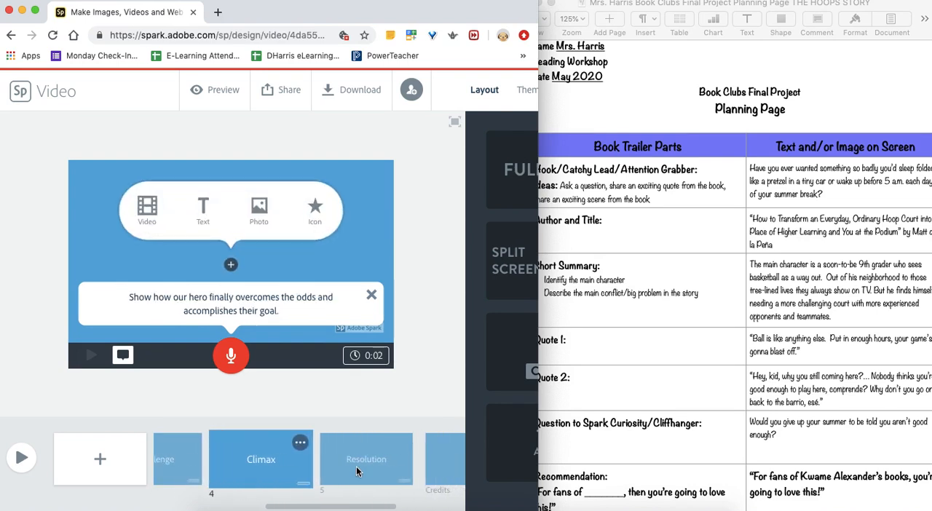
{"action": "left_click", "coordinate": [356, 466]}
{"action": "left_click", "coordinate": [328, 455]}
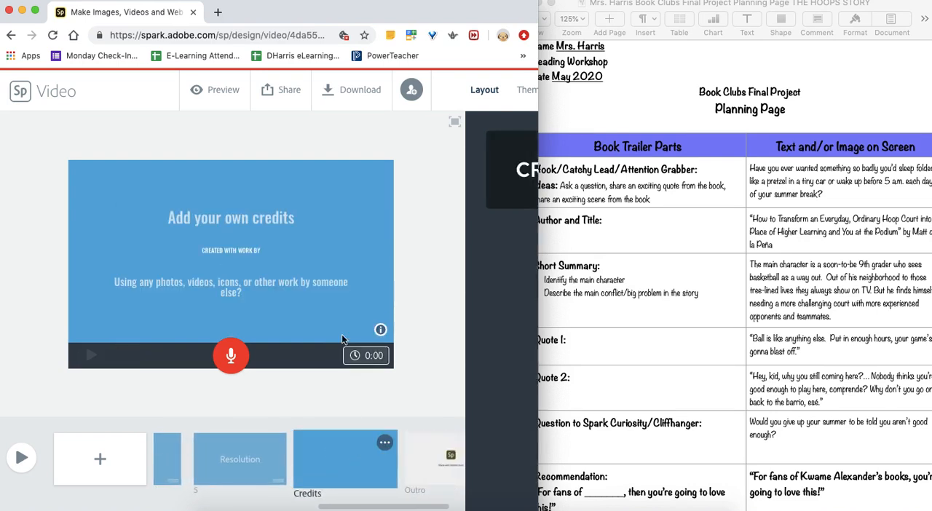
- Fill the Credits slide's own-credits text with "Thank you to Matt de la Peña for writing such an amazing story!"
{"action": "left_click", "coordinate": [271, 217]}
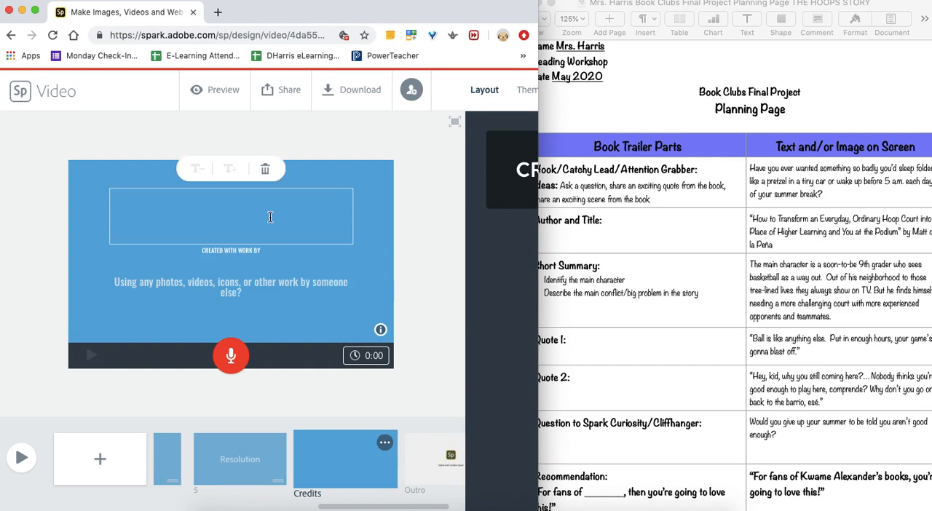
{"action": "type", "text": "T"}
{"action": "key", "text": "BackSpace"}
{"action": "type", "text": "Thank you to M"}
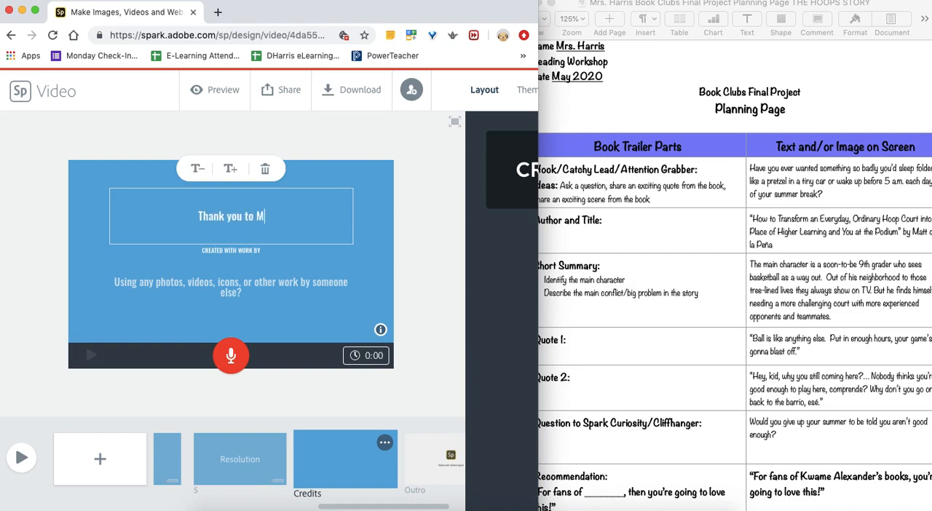
{"action": "type", "text": "att de L"}
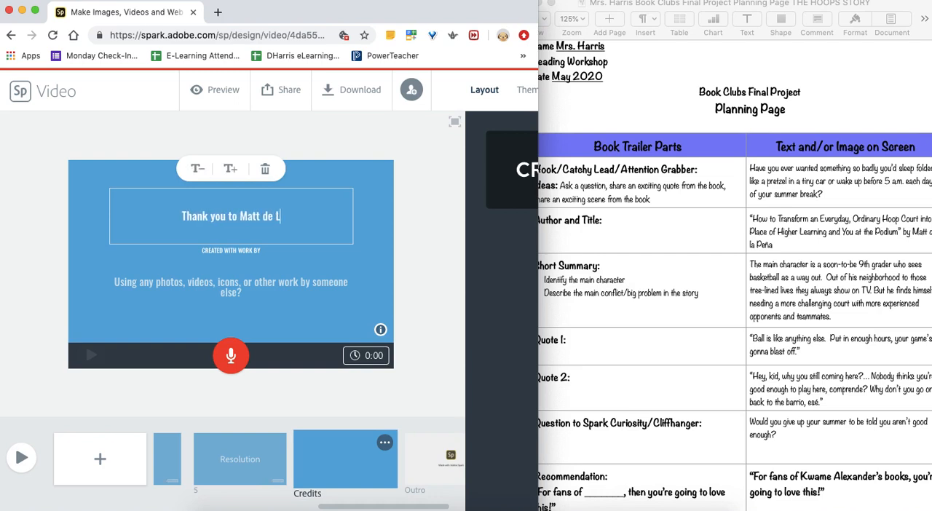
{"action": "key", "text": "BackSpace"}
{"action": "type", "text": "la Pe"}
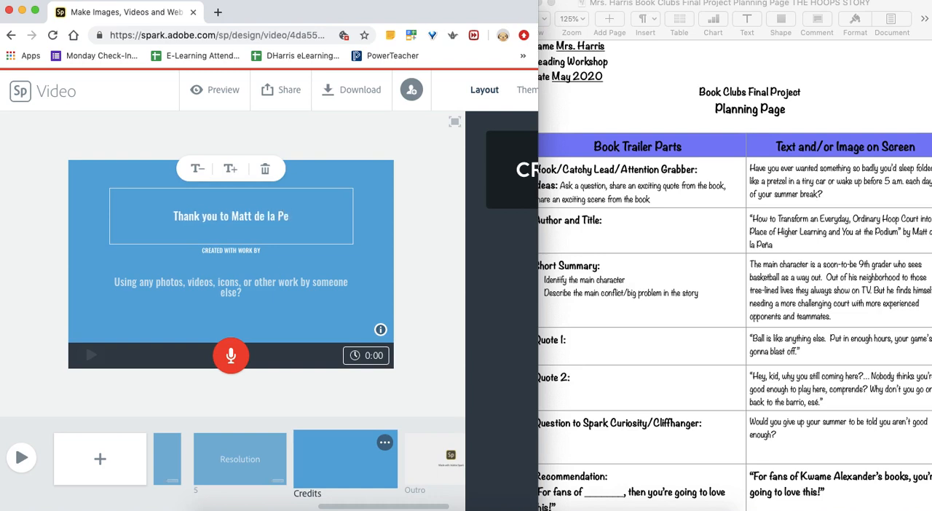
{"action": "key", "text": "alt+n"}
{"action": "type", "text": "nk you to Matt de la Peña"}
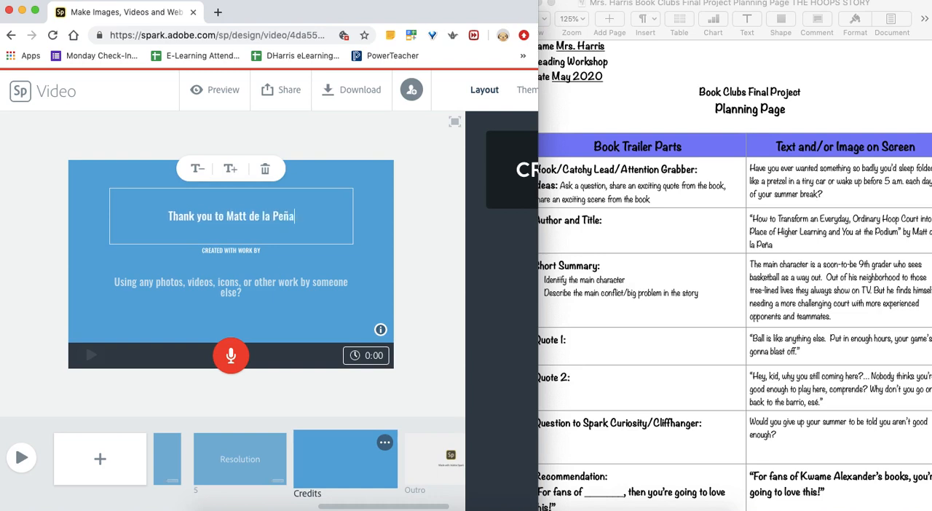
{"action": "type", "text": " for "}
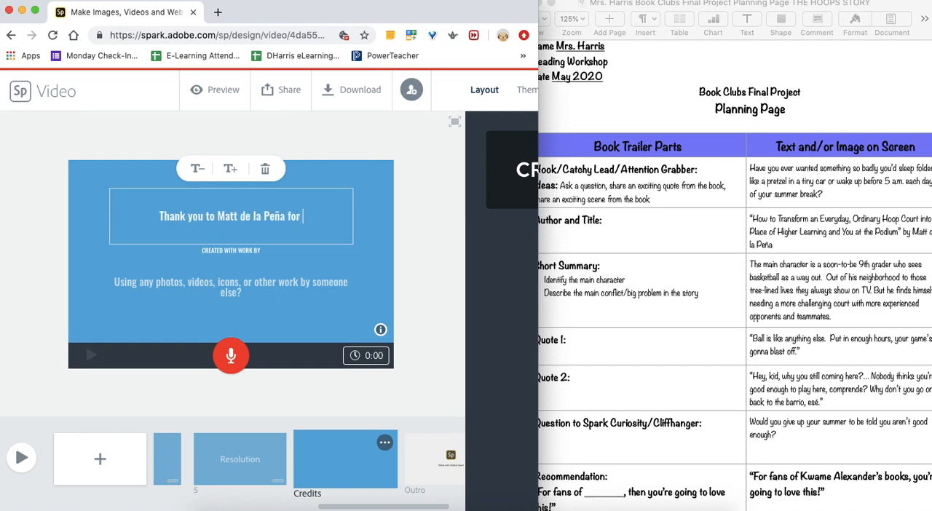
{"action": "type", "text": "writing s"}
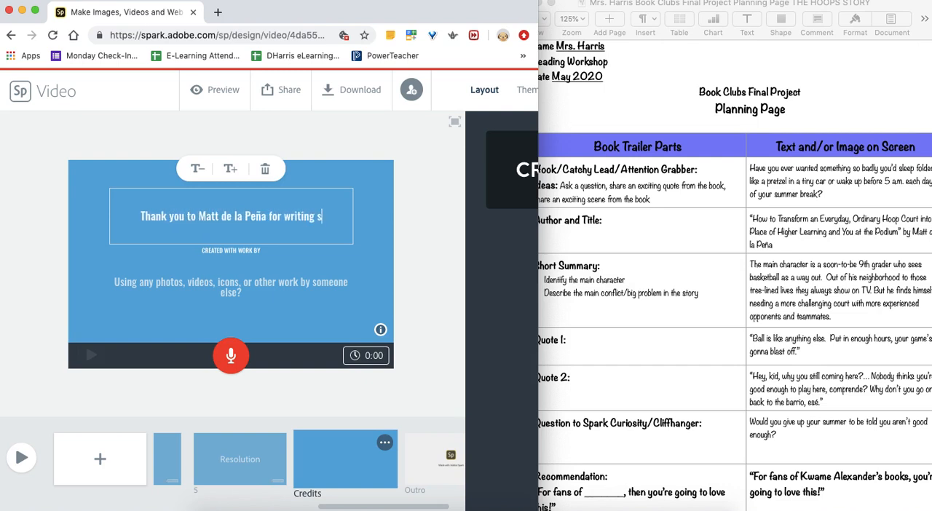
{"action": "type", "text": "uch an am"}
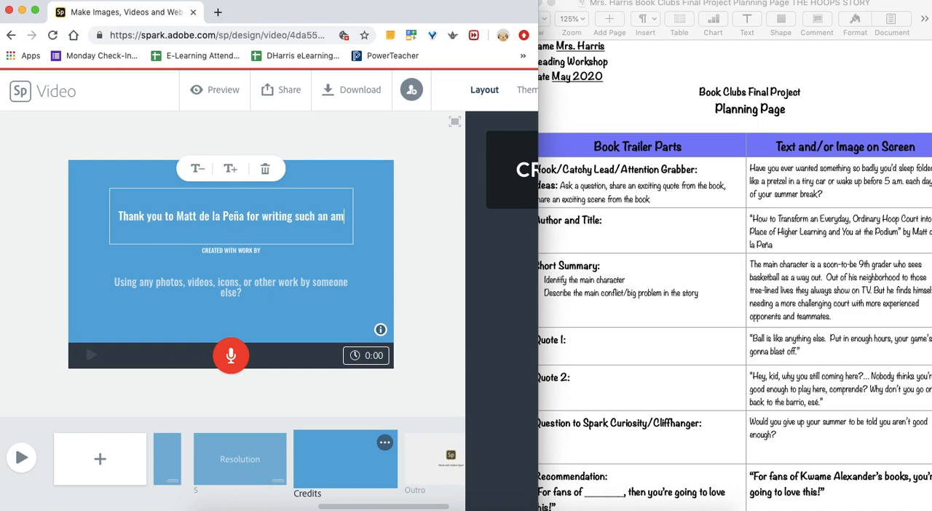
{"action": "type", "text": "azing s"}
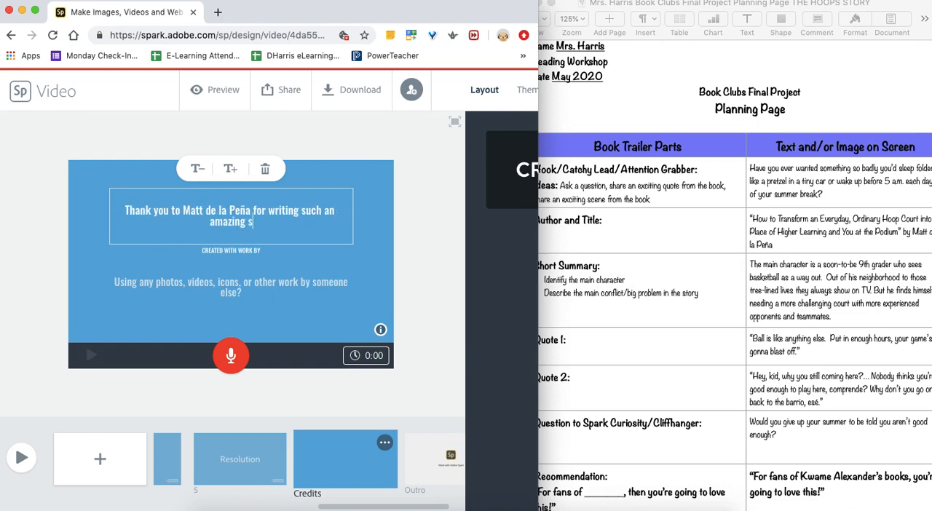
{"action": "type", "text": "troy"}
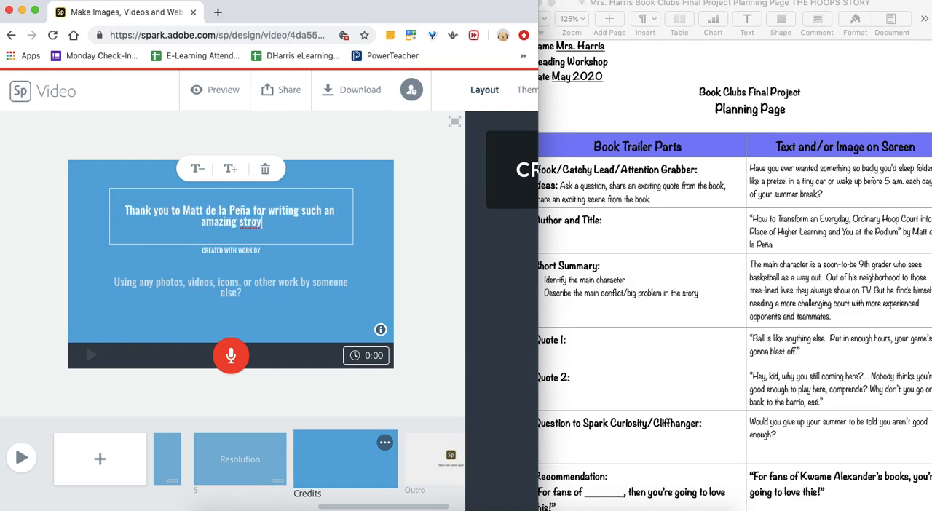
{"action": "key", "text": "BackSpace"}
{"action": "key", "text": "BackSpace"}
{"action": "key", "text": "BackSpace"}
{"action": "type", "text": "ory!"}
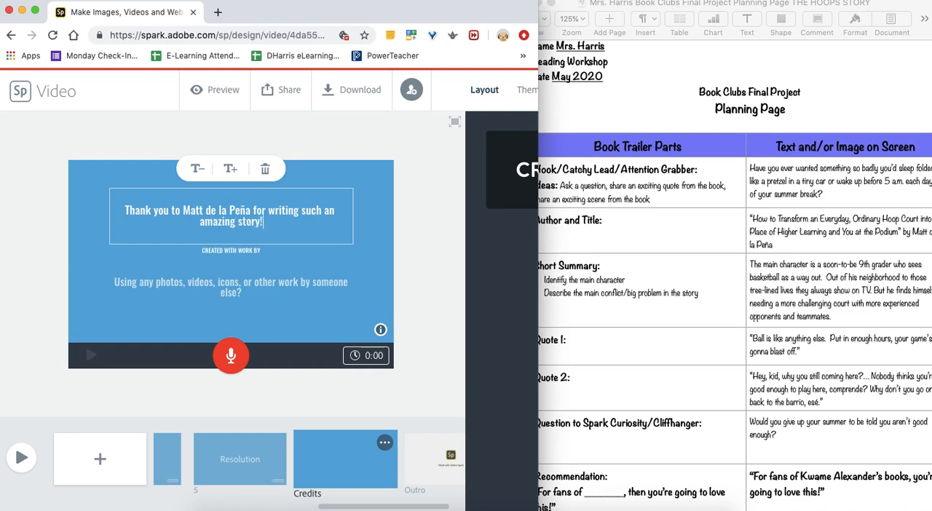
{"action": "left_click", "coordinate": [261, 250]}
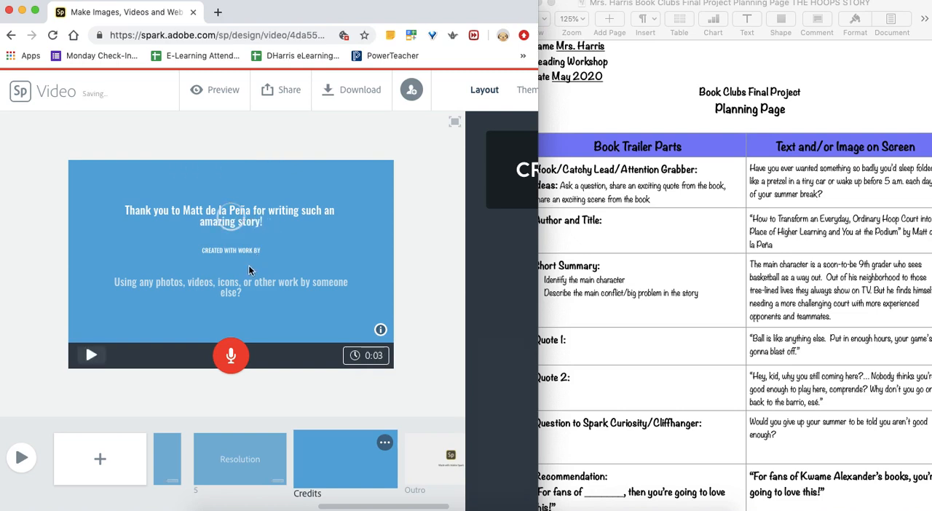
- Fill the Credits slide's work-by text with the teacher's name followed by "and the 6th Grade Teaching Team at Eastgate 6th Grade Center"
{"action": "left_click", "coordinate": [245, 268]}
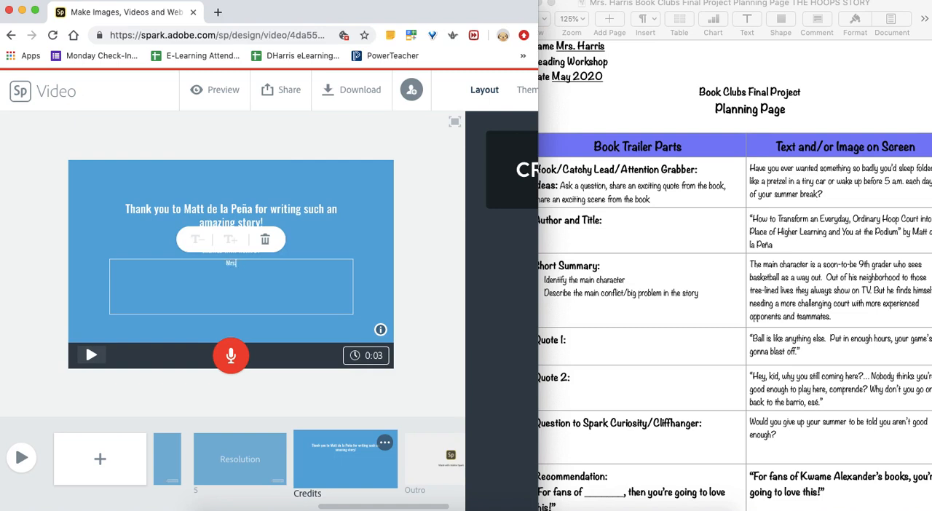
{"action": "type", "text": "Mrs. Harris"}
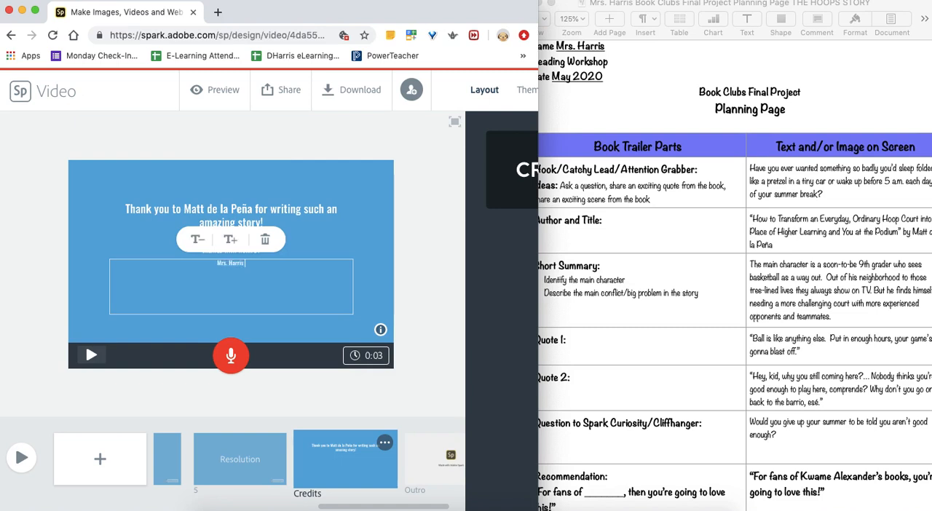
{"action": "type", "text": " and the 6th Gra"}
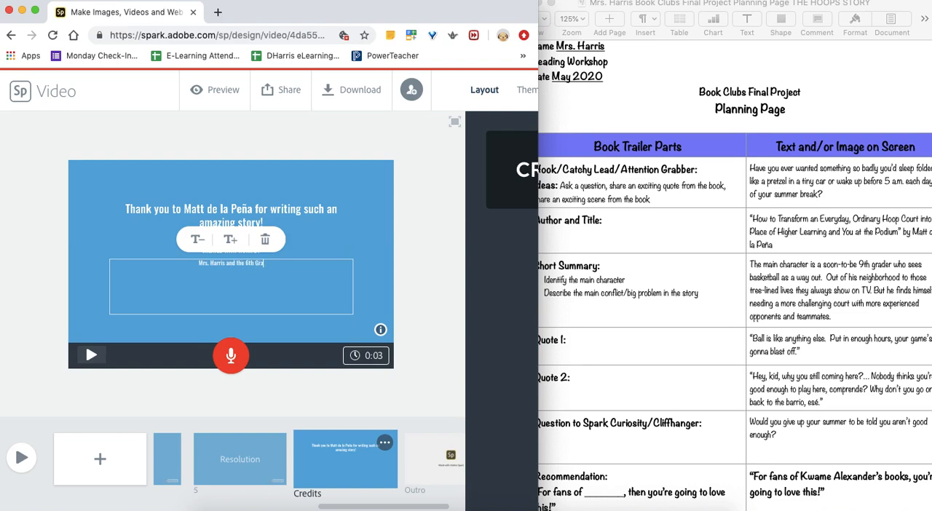
{"action": "type", "text": "de Teaching Team at Eastg"}
{"action": "type", "text": "ate"}
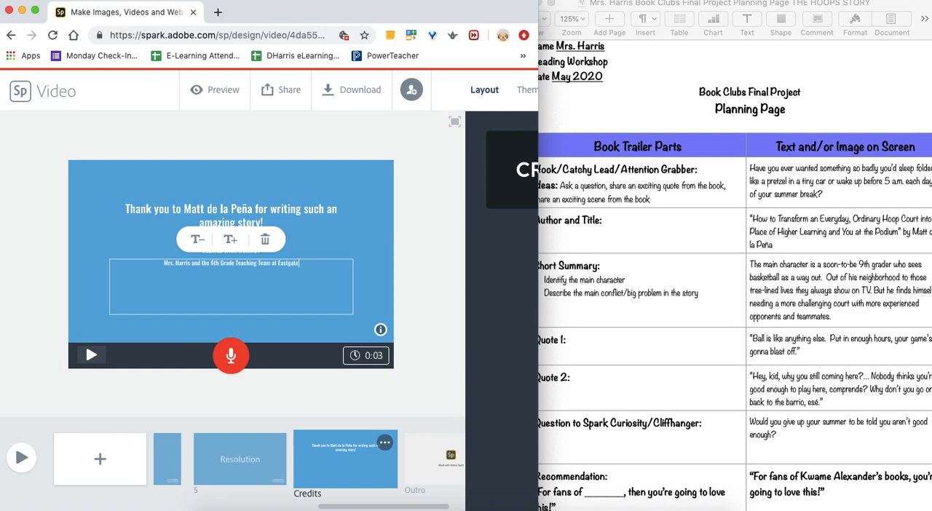
{"action": "type", "text": " 6th Grade Center"}
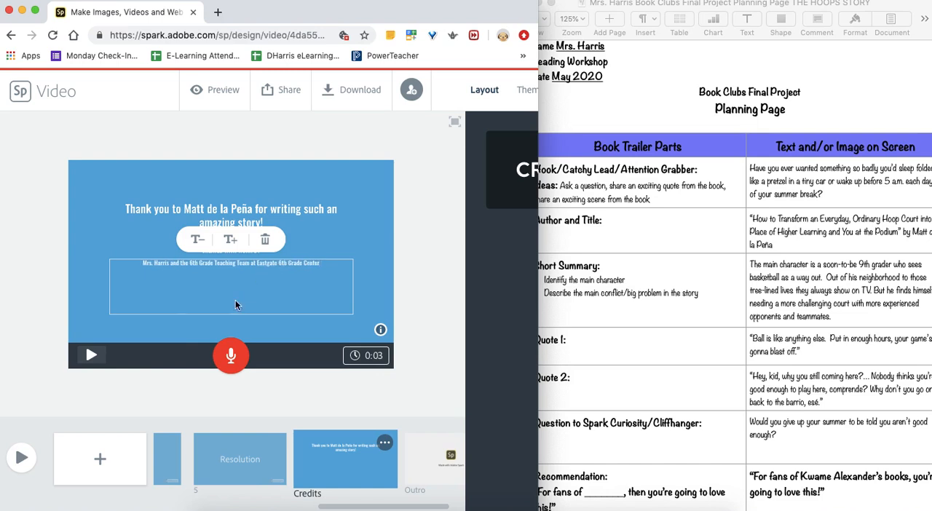
{"action": "left_click", "coordinate": [88, 294]}
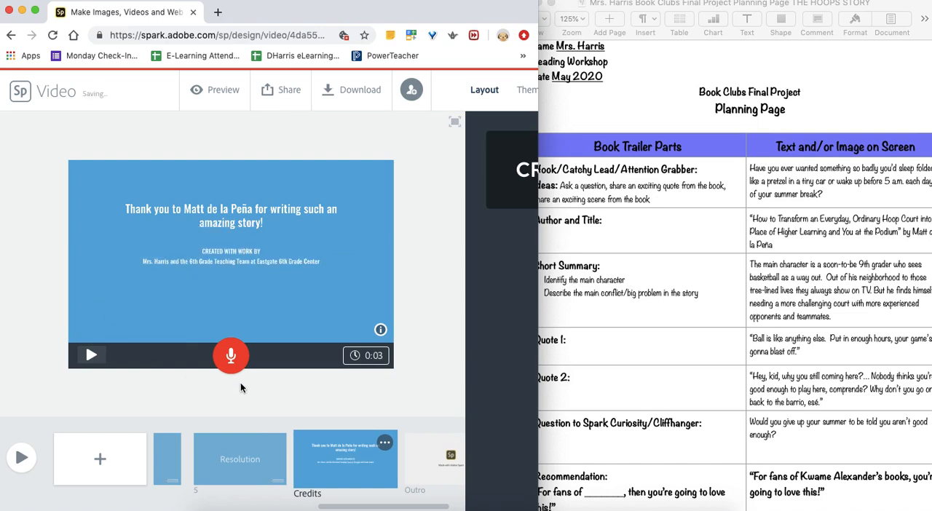
{"action": "left_click", "coordinate": [266, 304]}
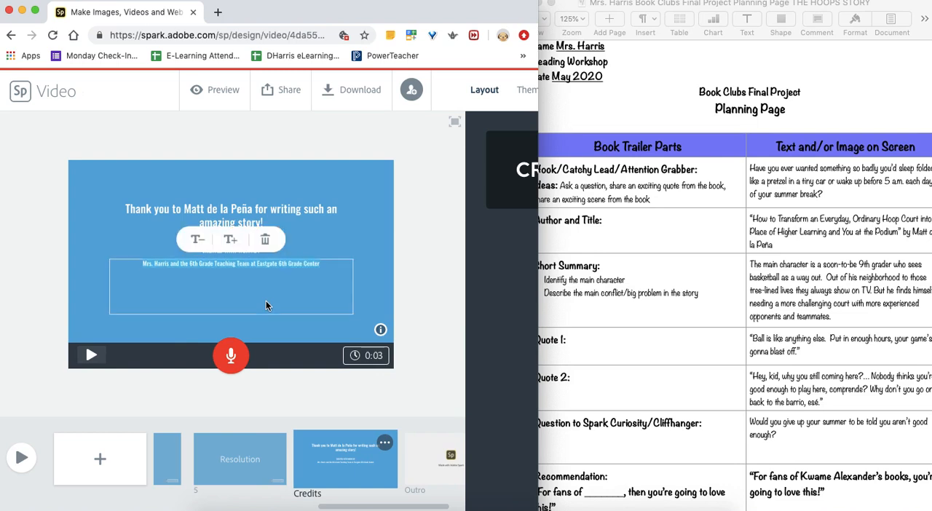
{"action": "left_click", "coordinate": [379, 276]}
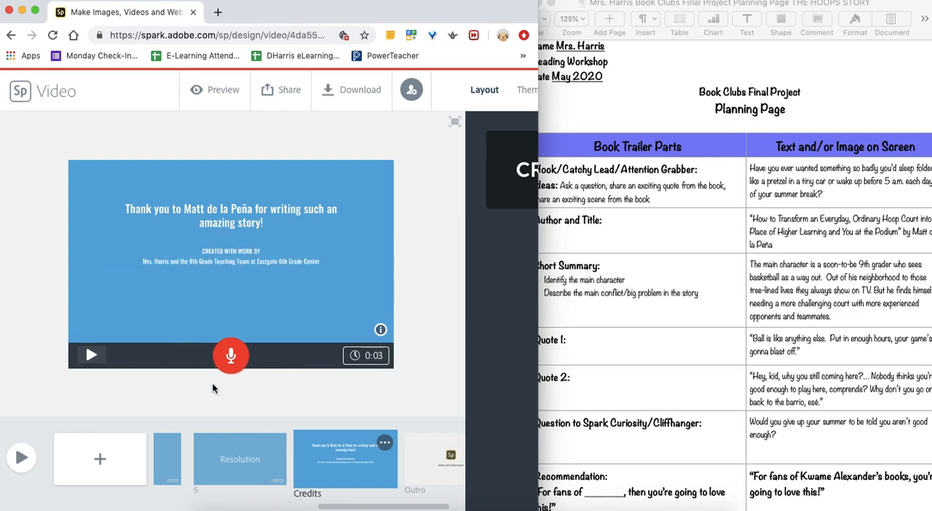
- Copy the hook question about sleeping folded like a pretzel from the planning page into a text block on the Setup slide
{"action": "scroll", "coordinate": [204, 459], "scroll_direction": "left", "scroll_amount": 8}
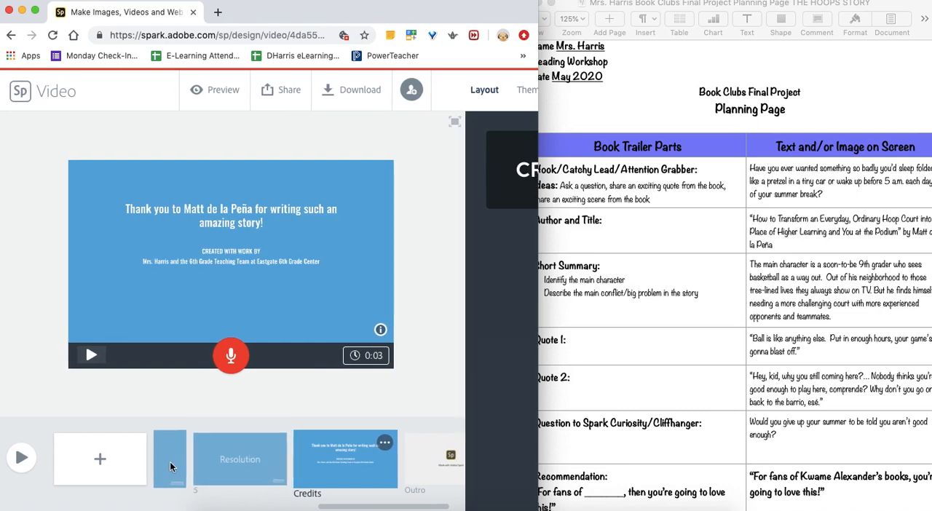
{"action": "left_click", "coordinate": [173, 465]}
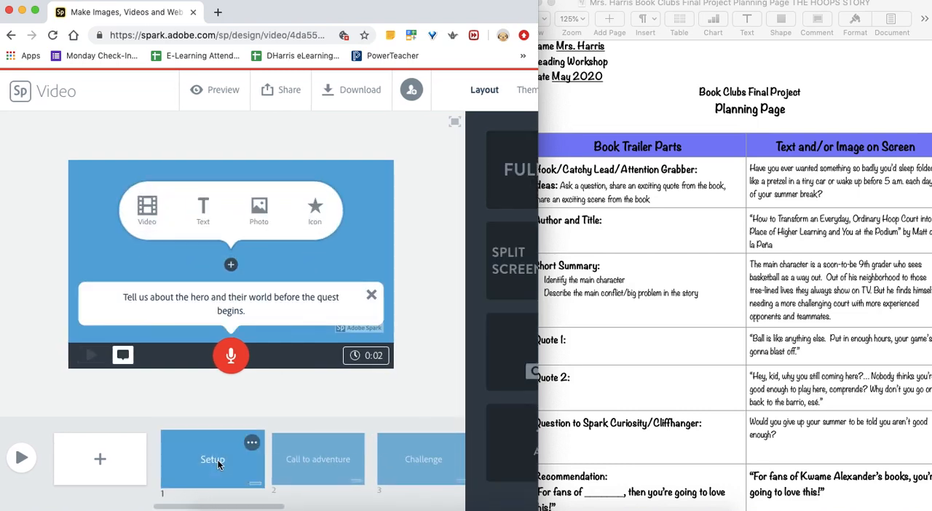
{"action": "left_click", "coordinate": [821, 188]}
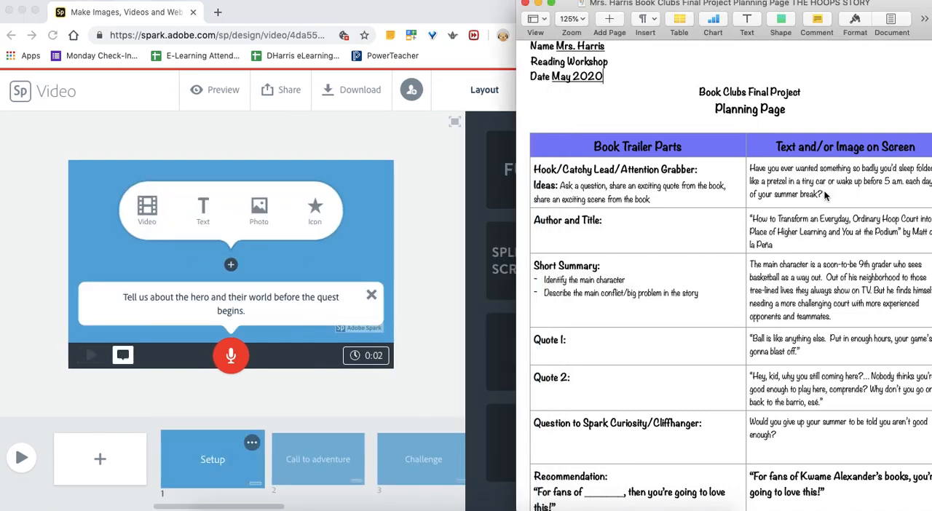
{"action": "left_click", "coordinate": [825, 195]}
{"action": "left_click_drag", "start_coordinate": [825, 196], "coordinate": [758, 171]}
{"action": "key", "text": "super+c"}
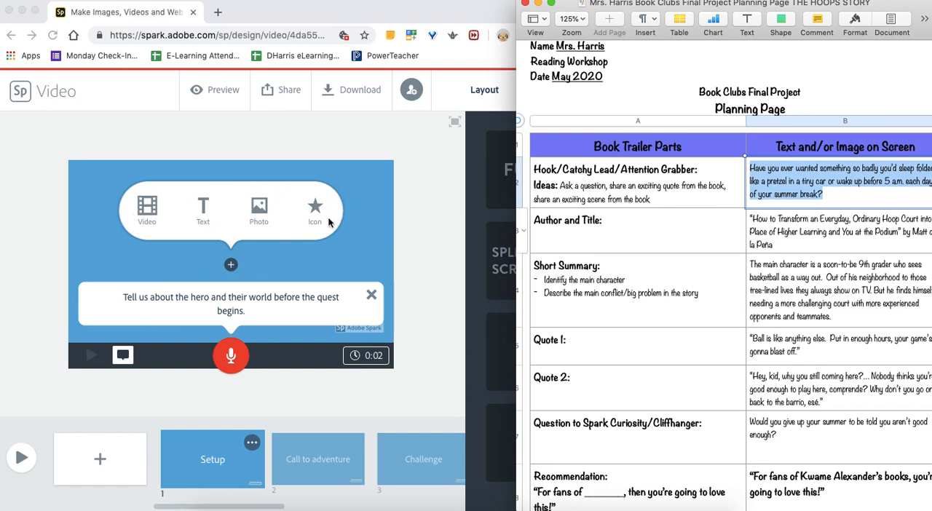
{"action": "left_click", "coordinate": [229, 267]}
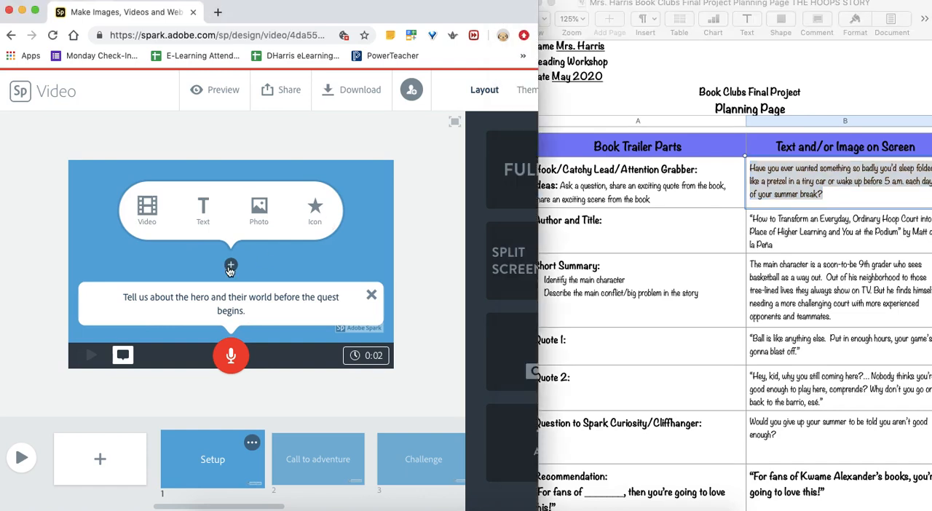
{"action": "left_click", "coordinate": [203, 210]}
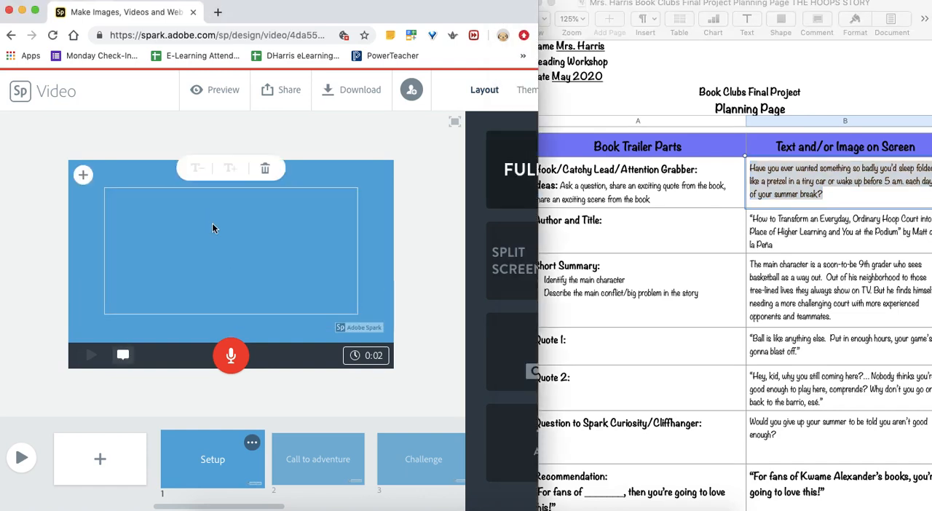
{"action": "key", "text": "super+v"}
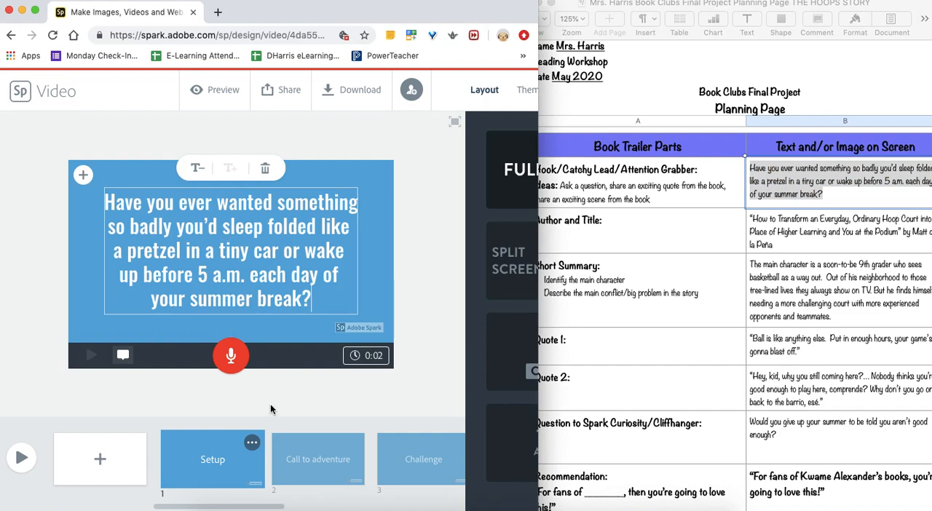
- Add a blank slide between the hook slide and the Call to adventure slide
{"action": "left_click", "coordinate": [290, 445]}
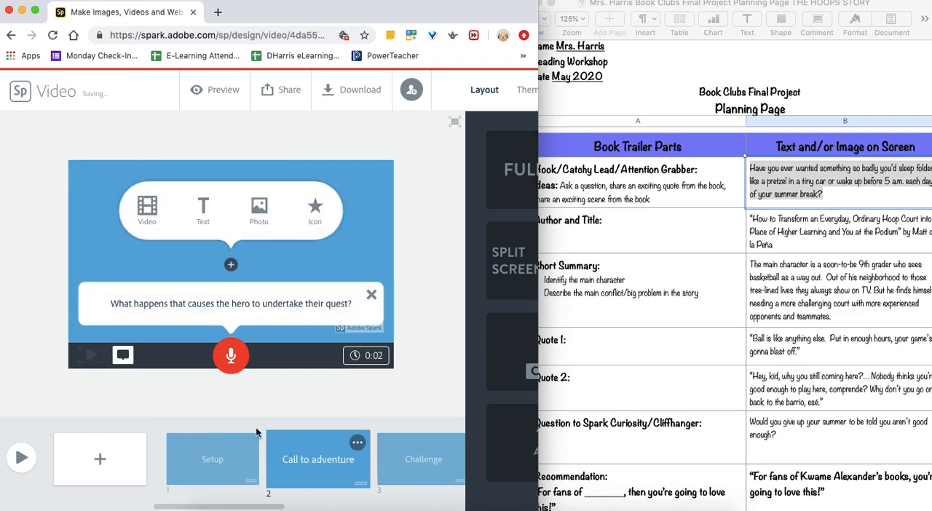
{"action": "left_click", "coordinate": [236, 463]}
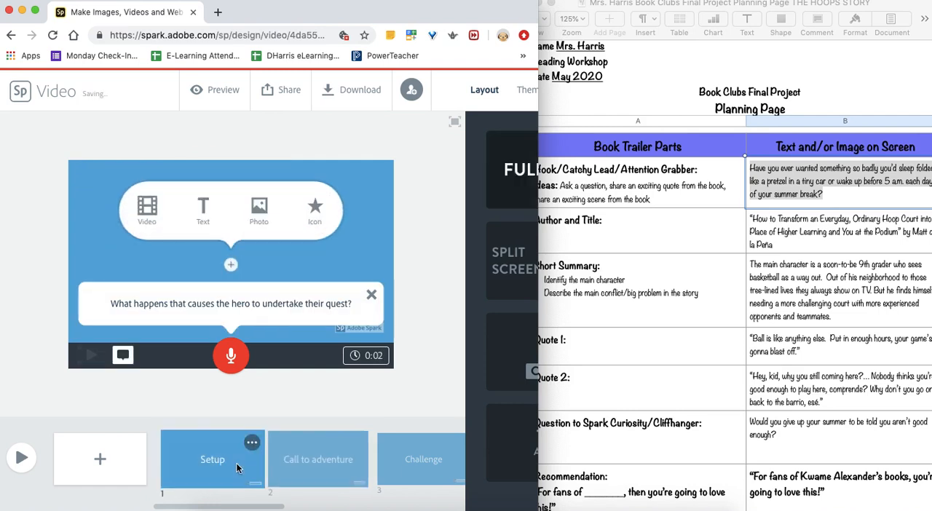
{"action": "left_click", "coordinate": [100, 461]}
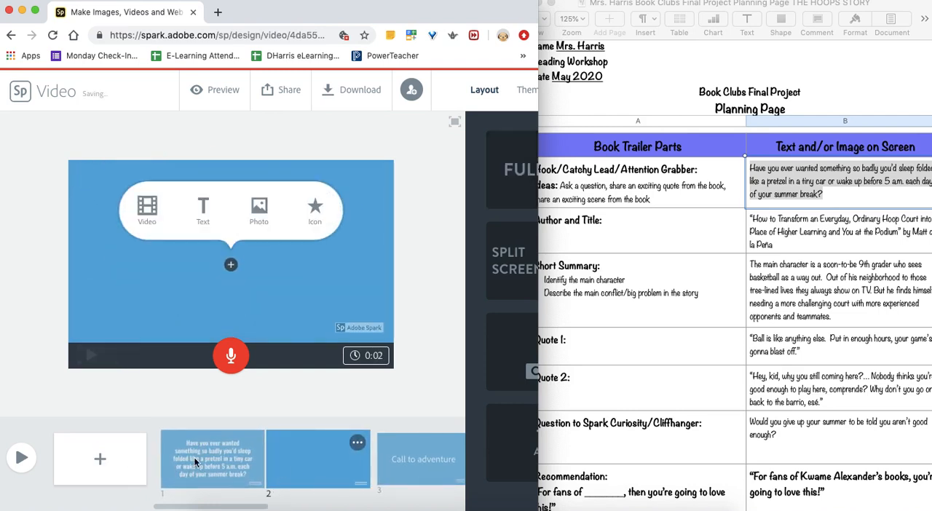
- Cut "or wake up before 5 a.m. each day of your summer break?" from the first slide and end its remaining text with "..."
{"action": "left_click", "coordinate": [224, 460]}
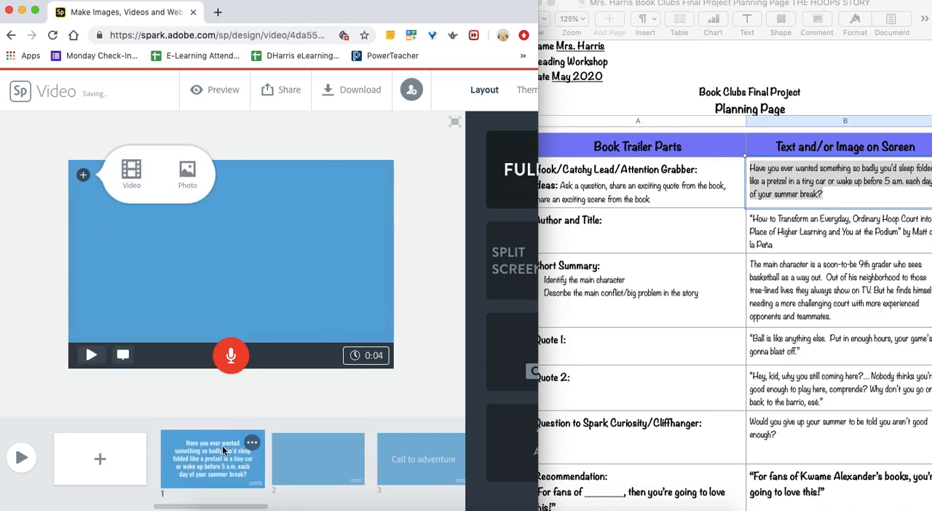
{"action": "left_click", "coordinate": [330, 297]}
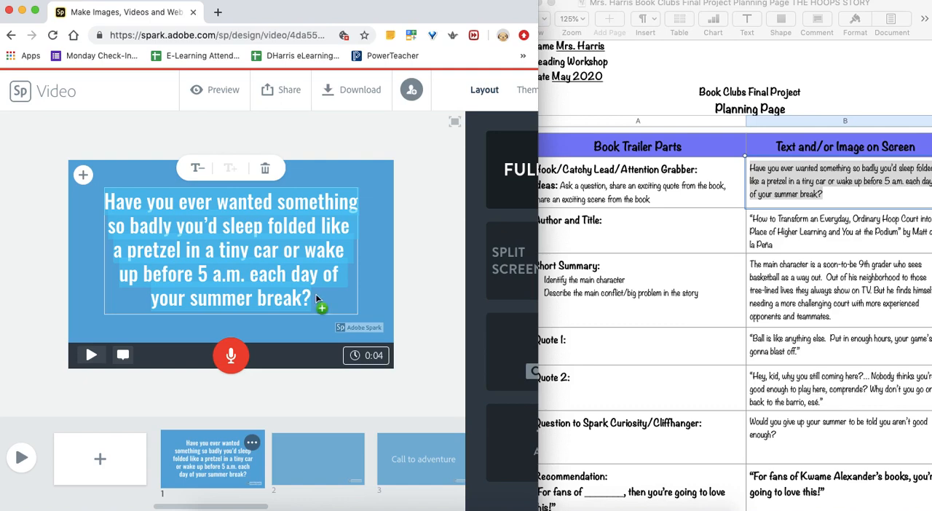
{"action": "left_click", "coordinate": [312, 297]}
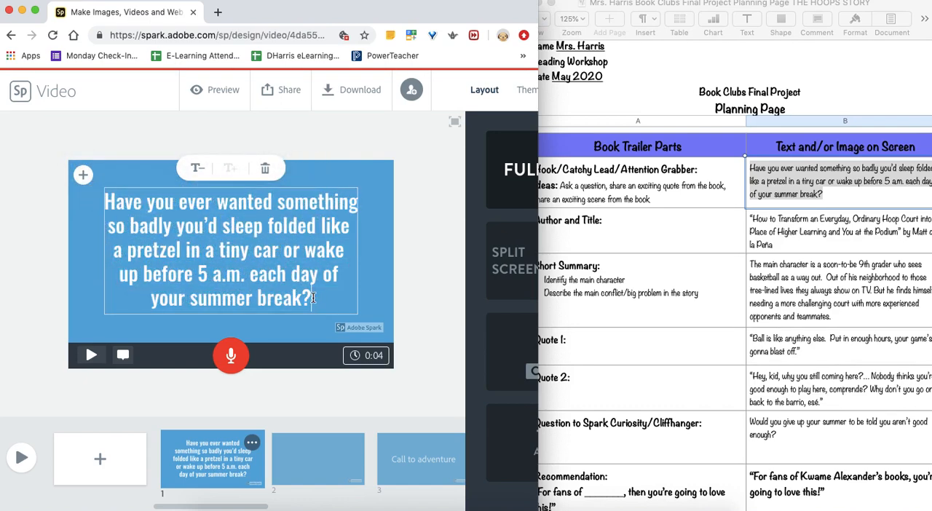
{"action": "left_click_drag", "start_coordinate": [312, 297], "coordinate": [284, 251]}
{"action": "key", "text": "super+c"}
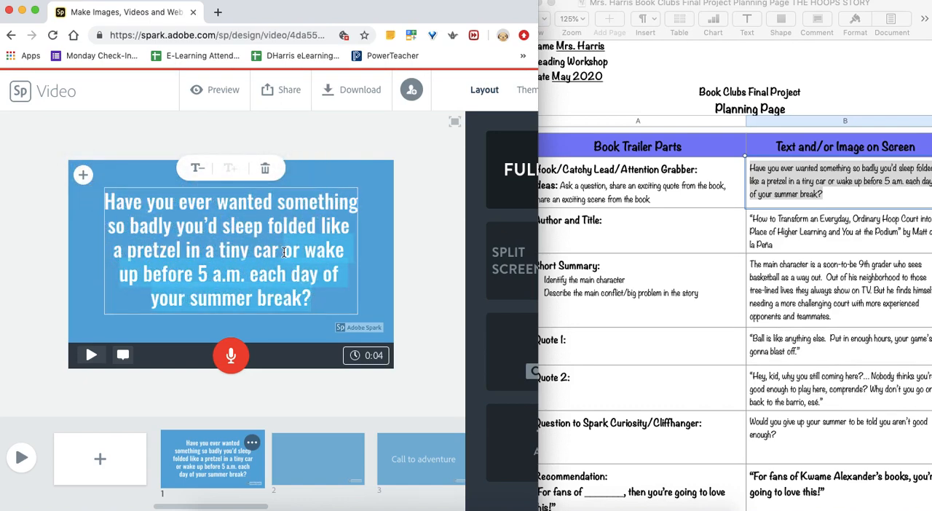
{"action": "key", "text": "BackSpace"}
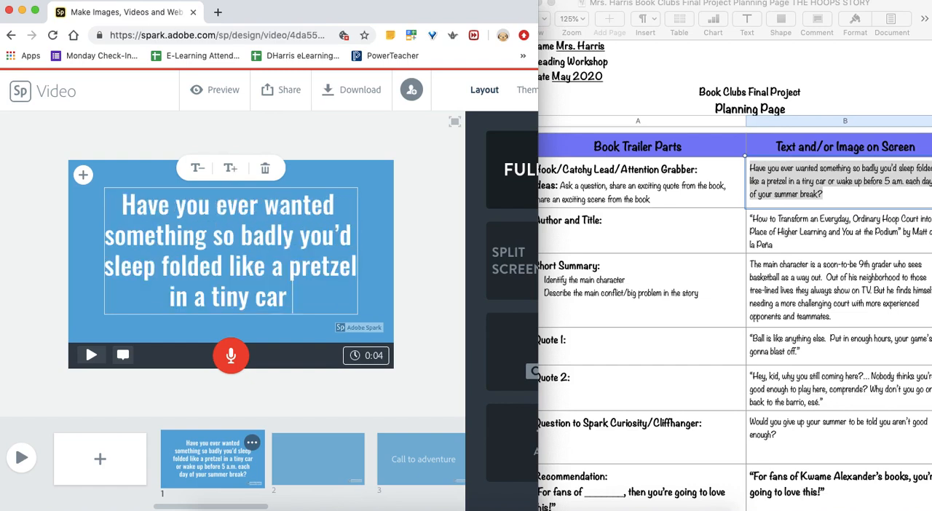
{"action": "type", "text": "..."}
- Paste "or wake up before 5 a.m. each day of your summer break?" as text on the blank second slide
{"action": "left_click", "coordinate": [309, 462]}
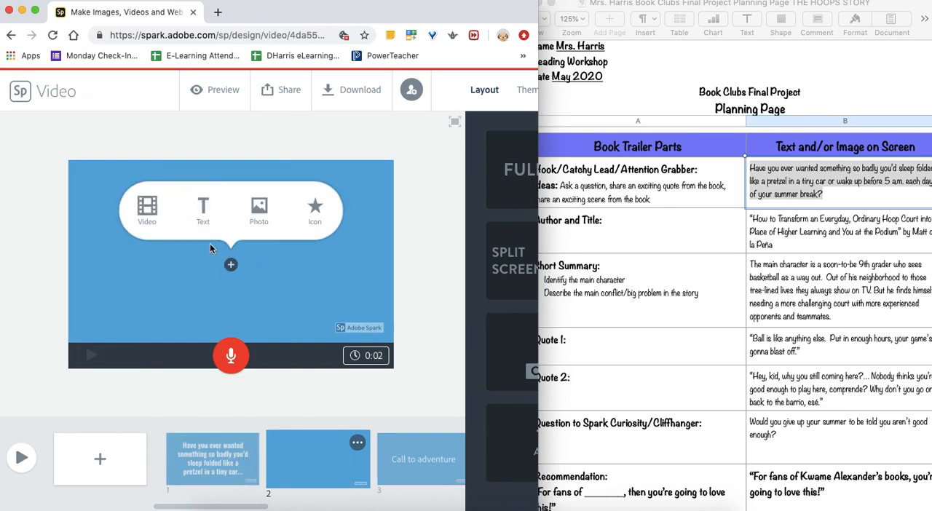
{"action": "left_click", "coordinate": [206, 210]}
{"action": "key", "text": "super+v"}
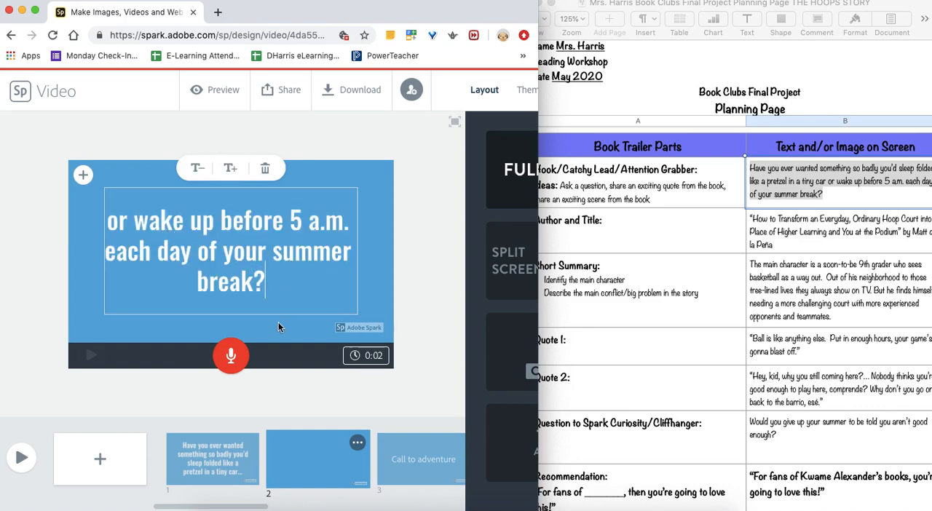
{"action": "left_click", "coordinate": [426, 349]}
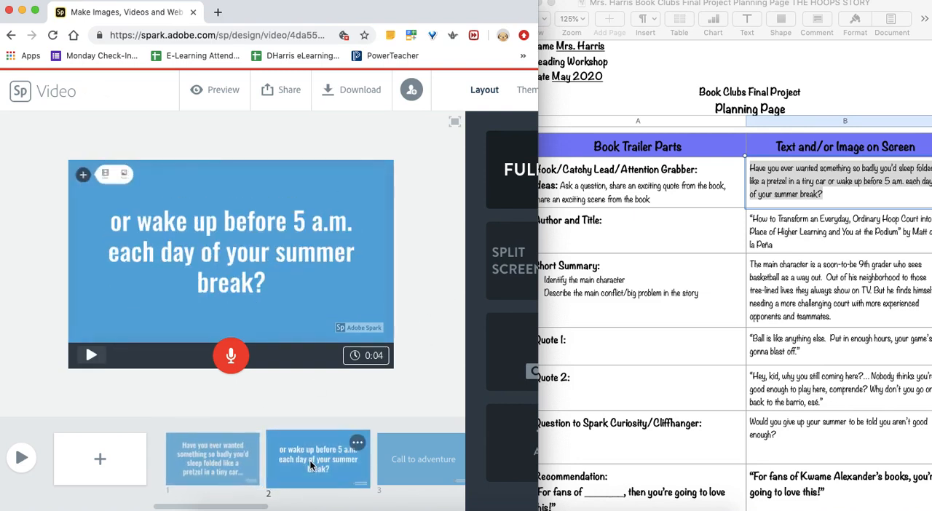
{"action": "left_click", "coordinate": [197, 468]}
{"action": "left_click", "coordinate": [305, 458]}
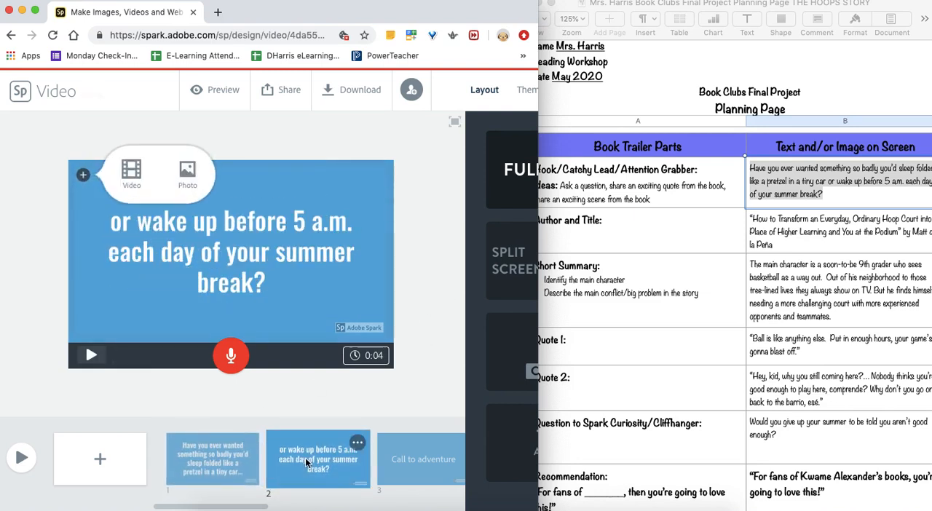
- Copy the full Author and Title entry from the planning page into a text block on the Call to adventure slide
{"action": "scroll", "coordinate": [306, 459], "scroll_direction": "right", "scroll_amount": 3}
{"action": "left_click", "coordinate": [306, 461]}
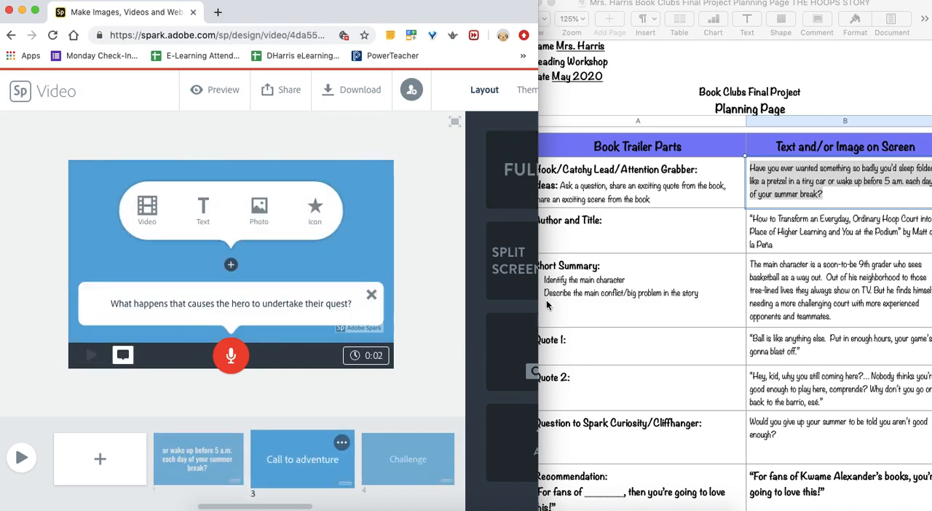
{"action": "left_click", "coordinate": [789, 231]}
{"action": "left_click", "coordinate": [773, 249]}
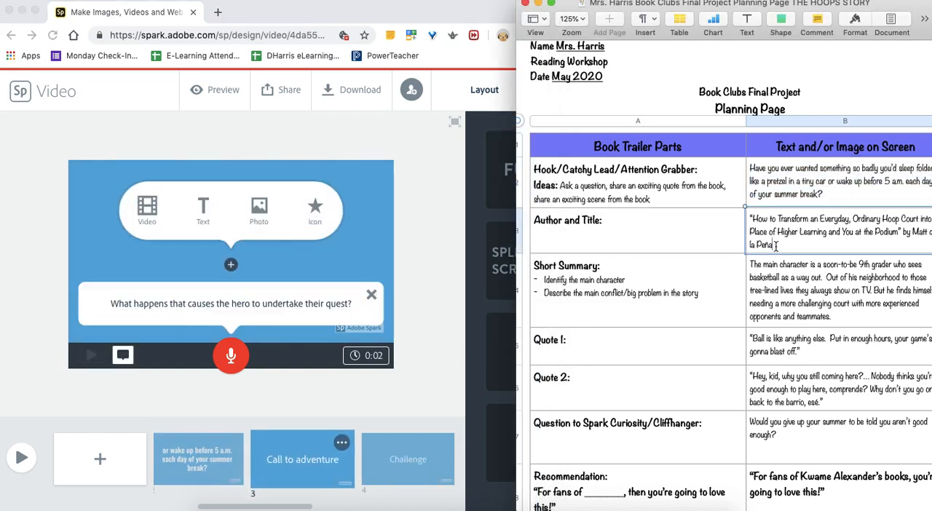
{"action": "left_click_drag", "start_coordinate": [776, 246], "coordinate": [752, 219]}
{"action": "key", "text": "super+c"}
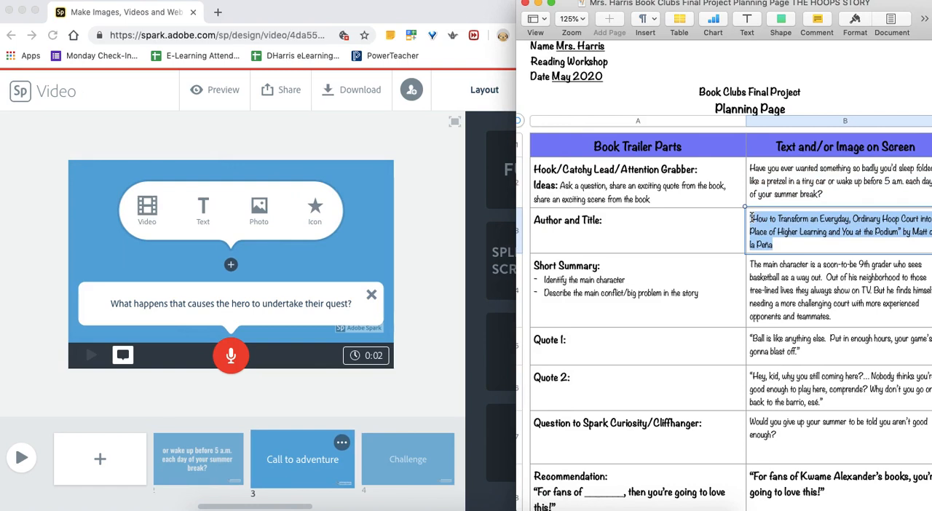
{"action": "left_click", "coordinate": [284, 456]}
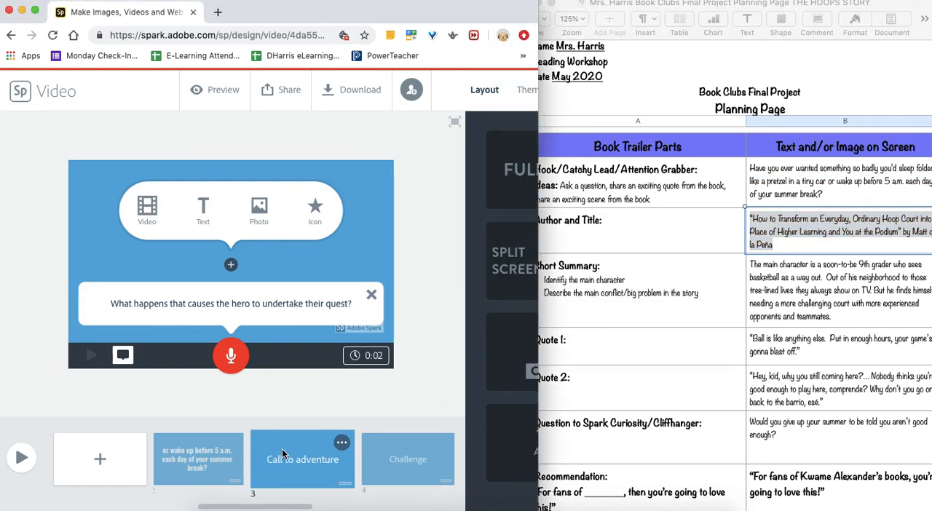
{"action": "left_click", "coordinate": [204, 209]}
{"action": "key", "text": "super+v"}
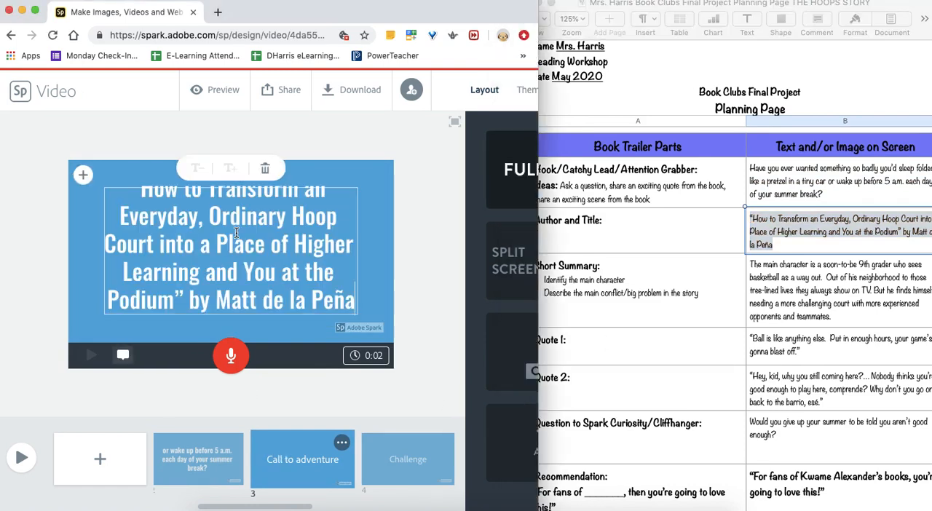
{"action": "scroll", "coordinate": [302, 250], "scroll_direction": "down", "scroll_amount": 1}
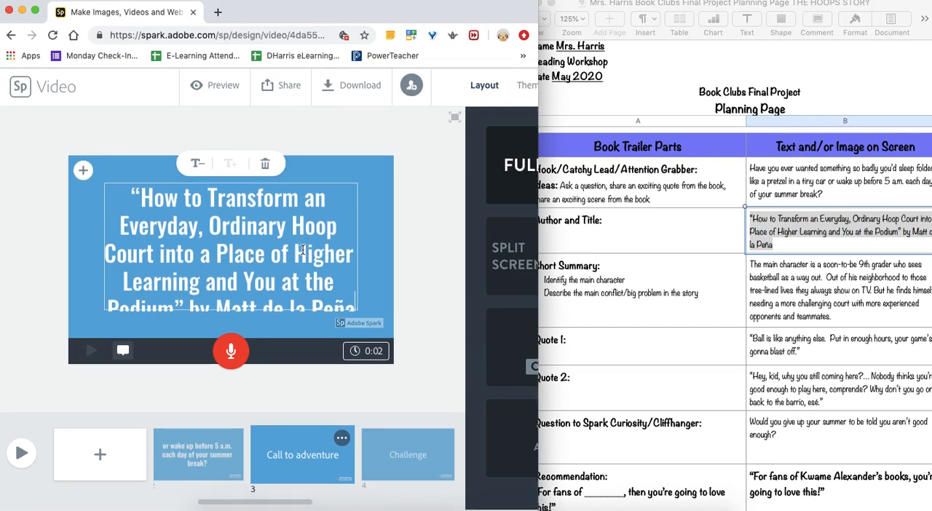
{"action": "scroll", "coordinate": [303, 250], "scroll_direction": "up", "scroll_amount": 1}
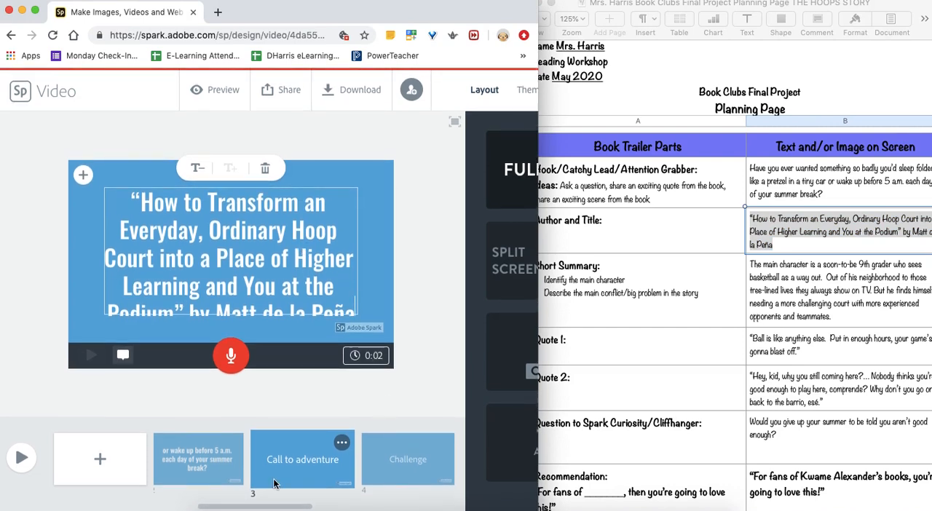
- Copy the full Short Summary entry from the planning page into a text block on the Challenge slide
{"action": "left_click", "coordinate": [391, 472]}
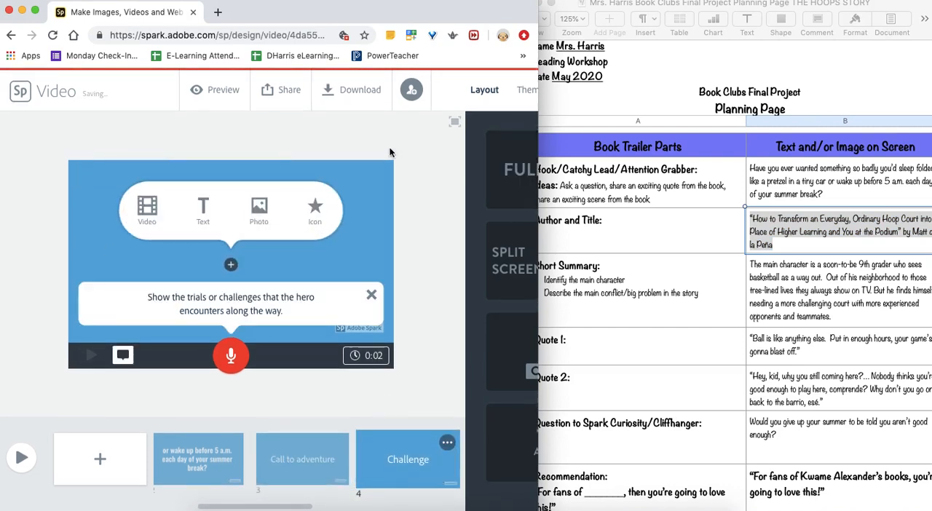
{"action": "left_click", "coordinate": [841, 309]}
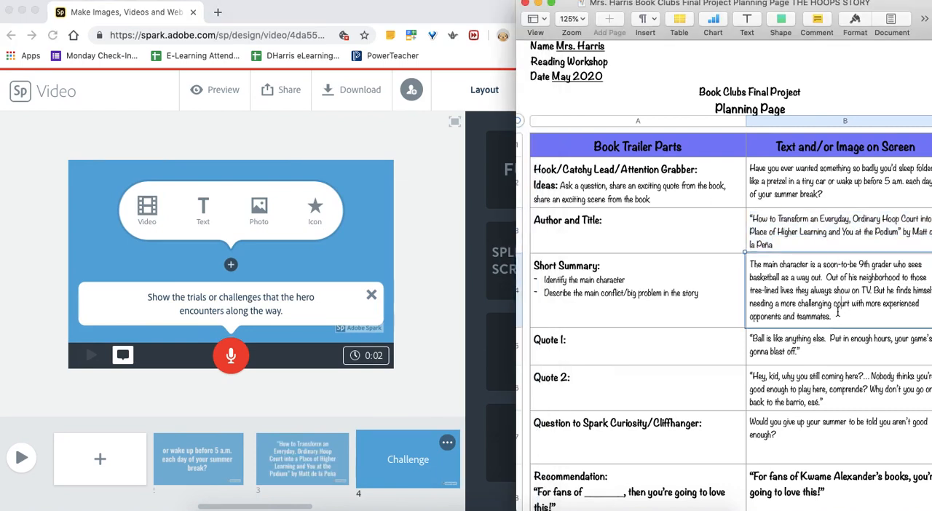
{"action": "left_click_drag", "start_coordinate": [836, 312], "coordinate": [749, 264]}
{"action": "key", "text": "super+c"}
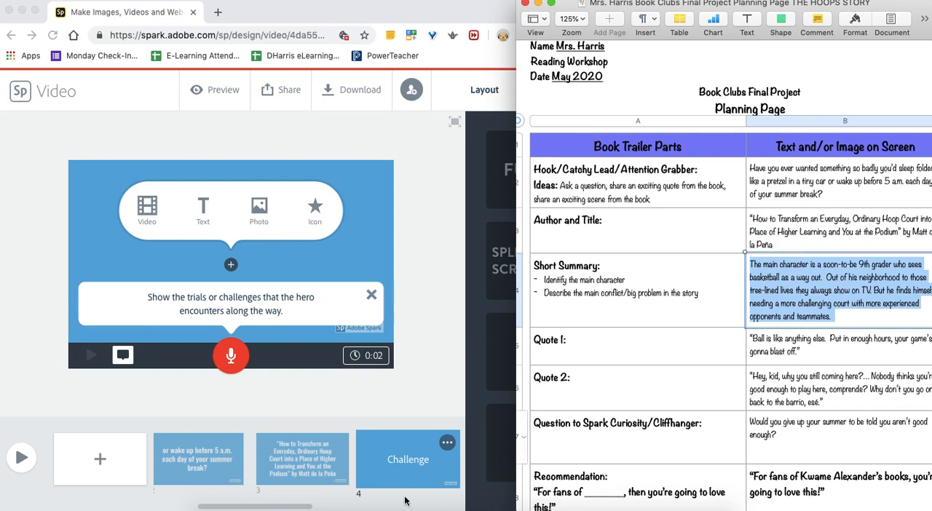
{"action": "left_click", "coordinate": [204, 217]}
{"action": "left_click", "coordinate": [203, 216]}
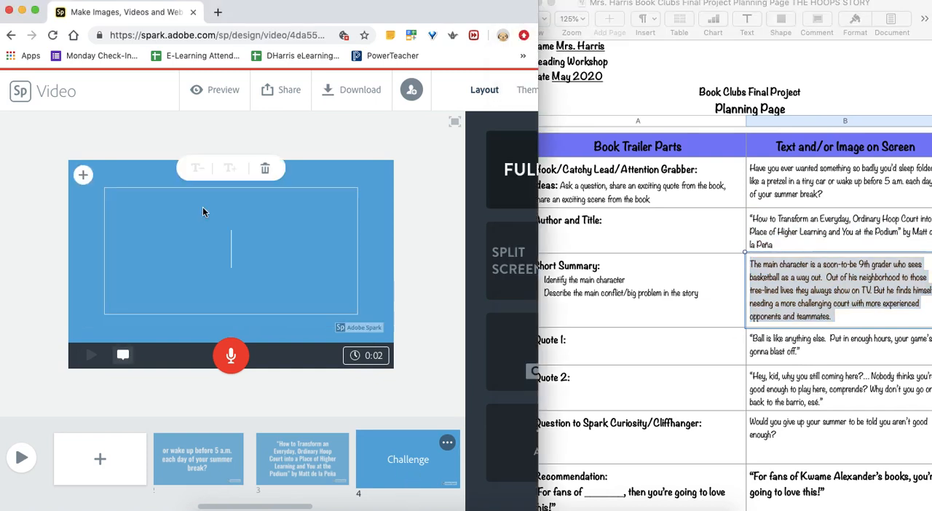
{"action": "key", "text": "super+v"}
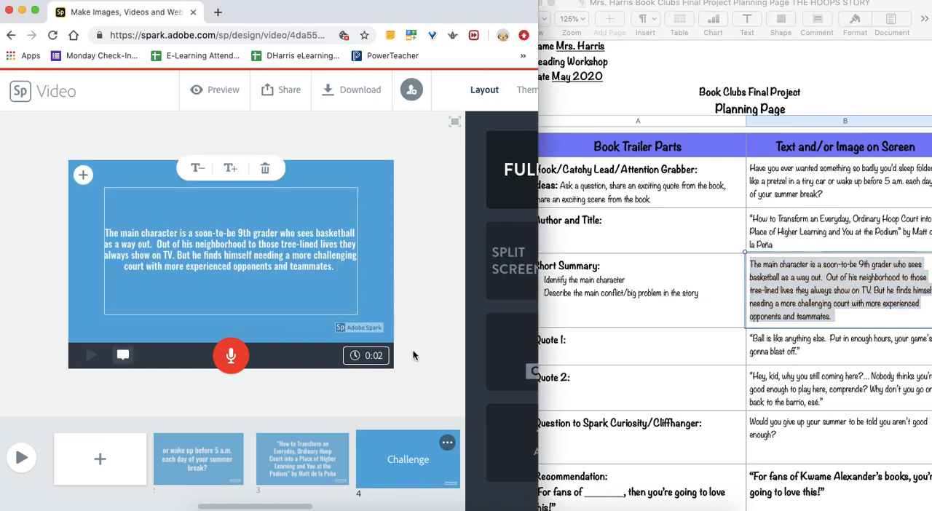
- Copy the Quote 1 entry from the planning page into a text block on the Climax slide
{"action": "scroll", "coordinate": [383, 454], "scroll_direction": "right", "scroll_amount": 5}
{"action": "left_click", "coordinate": [383, 458]}
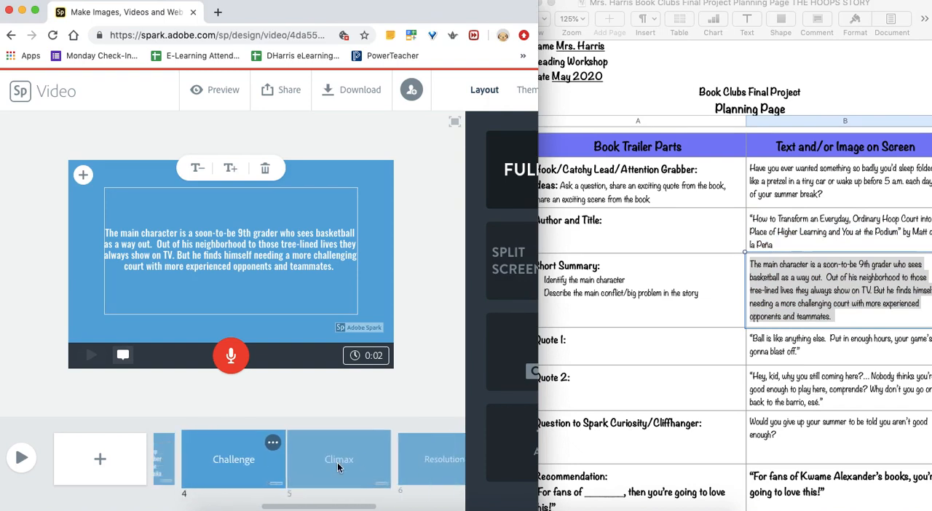
{"action": "left_click", "coordinate": [849, 351]}
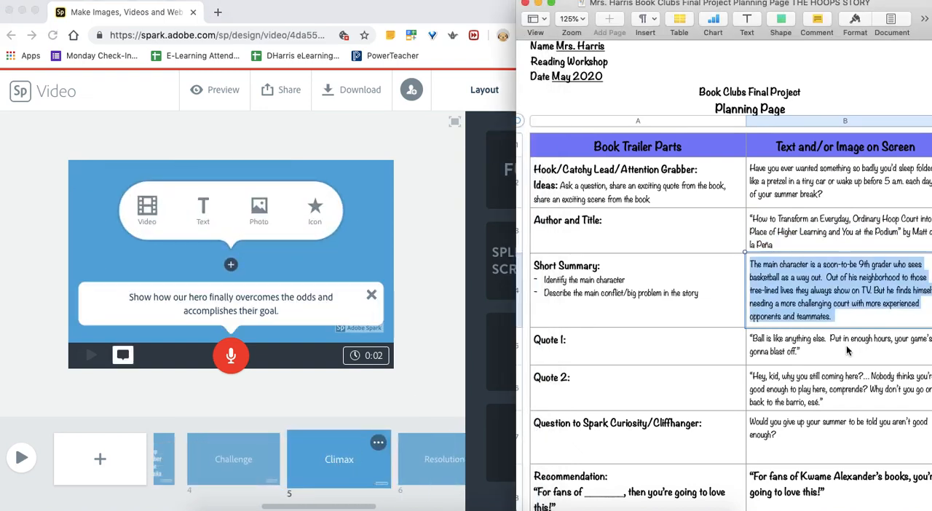
{"action": "left_click", "coordinate": [841, 351]}
{"action": "left_click_drag", "start_coordinate": [801, 352], "coordinate": [748, 339]}
{"action": "key", "text": "cmd+c"}
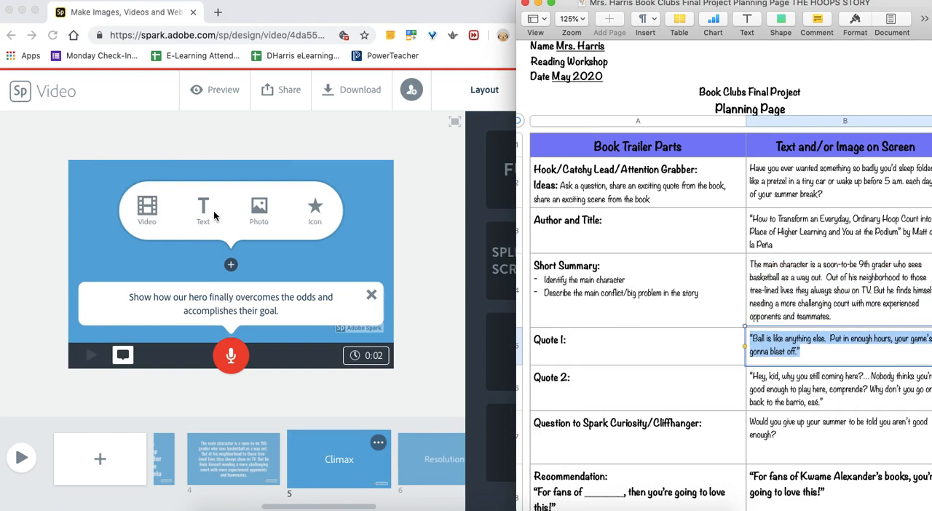
{"action": "left_click", "coordinate": [204, 211]}
{"action": "left_click", "coordinate": [203, 211]}
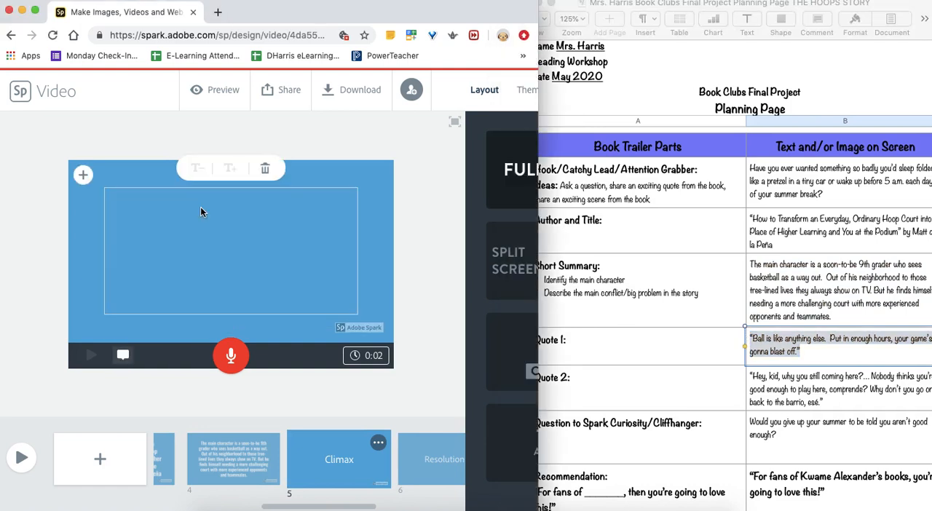
{"action": "key", "text": "cmd+v"}
- Copy the full Quote 2 entry from the planning page into a text block on the Resolution slide
{"action": "scroll", "coordinate": [351, 458], "scroll_direction": "right", "scroll_amount": 3}
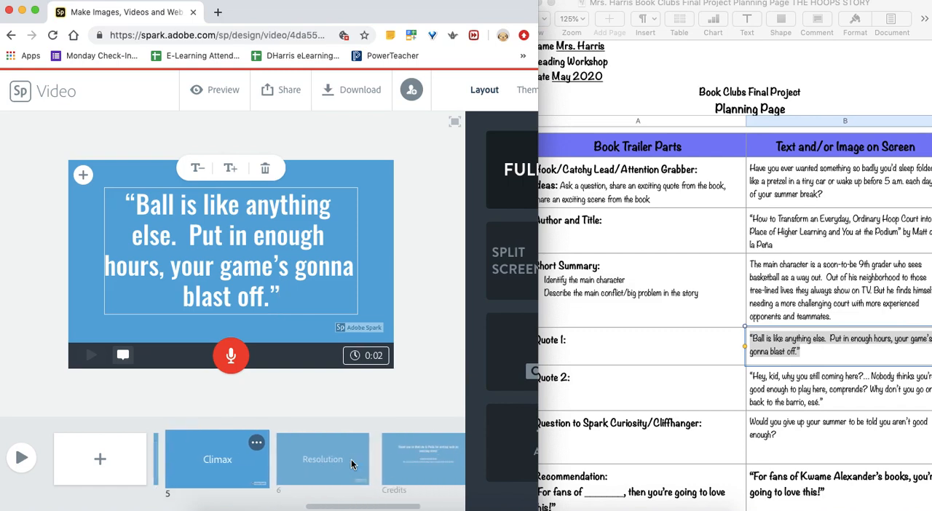
{"action": "left_click", "coordinate": [319, 460]}
{"action": "scroll", "coordinate": [255, 456], "scroll_direction": "left", "scroll_amount": 5}
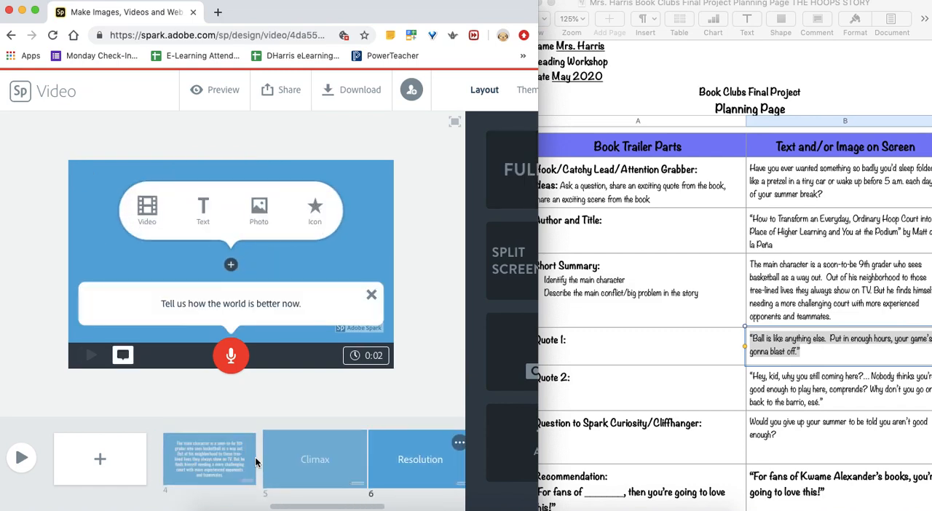
{"action": "scroll", "coordinate": [255, 456], "scroll_direction": "right", "scroll_amount": 5}
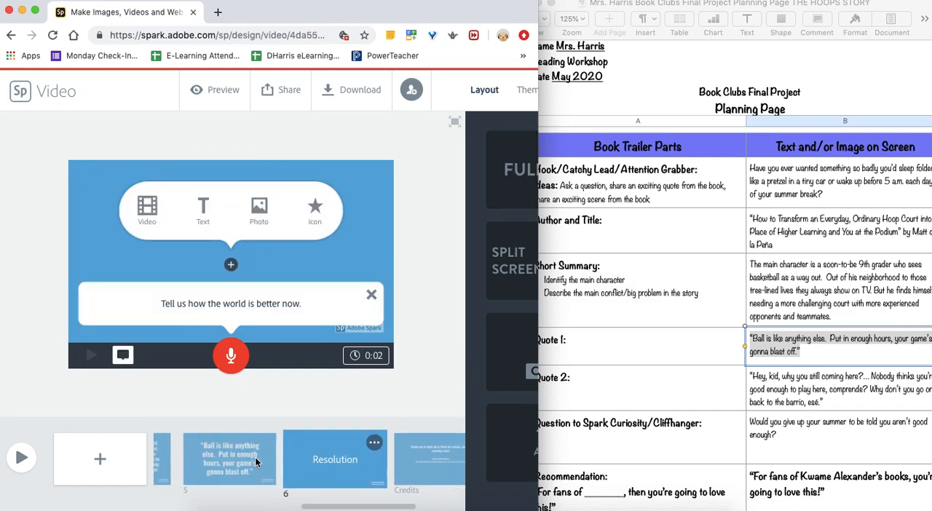
{"action": "left_click", "coordinate": [221, 214]}
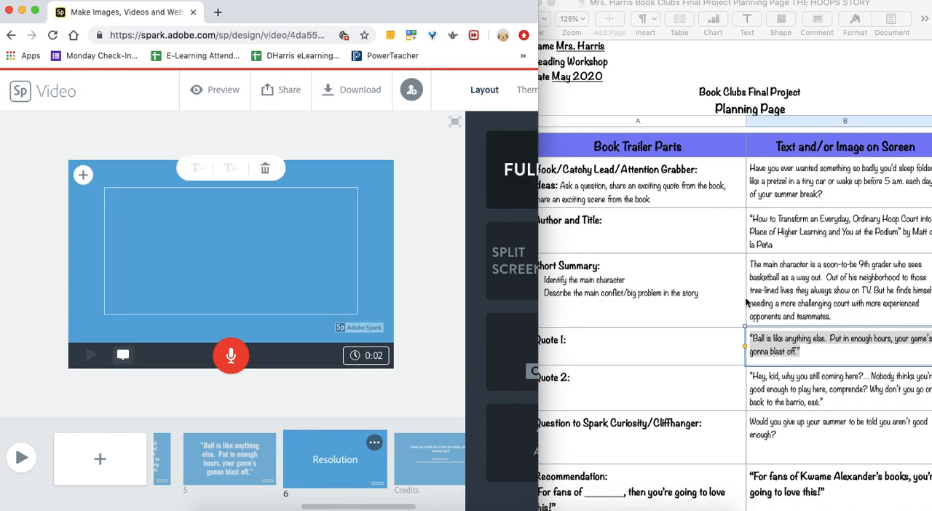
{"action": "left_click", "coordinate": [786, 404]}
{"action": "double_click", "coordinate": [838, 402]}
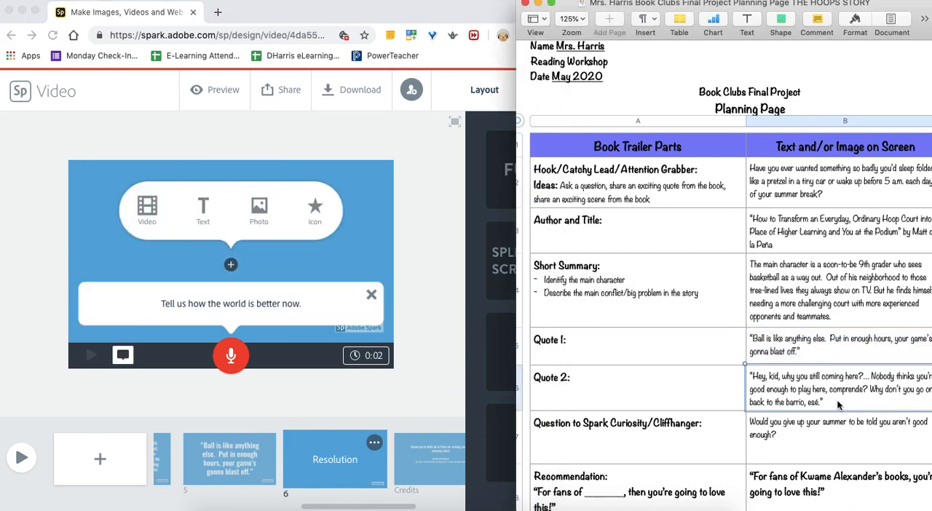
{"action": "left_click_drag", "start_coordinate": [838, 402], "coordinate": [747, 373]}
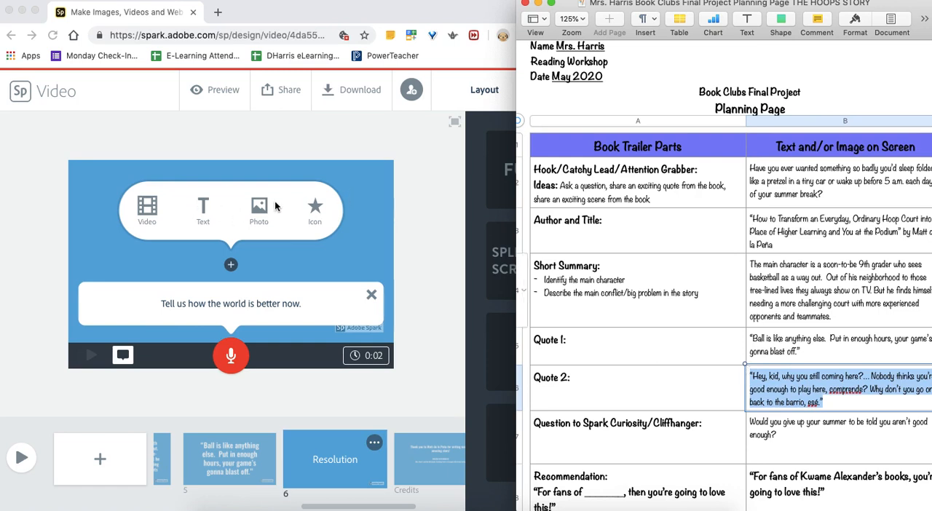
{"action": "left_click", "coordinate": [203, 212]}
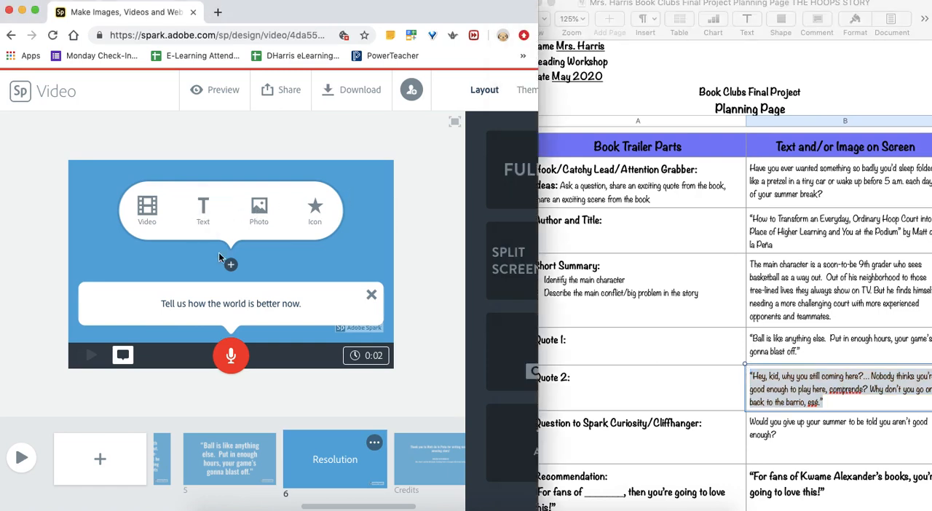
{"action": "left_click", "coordinate": [232, 266]}
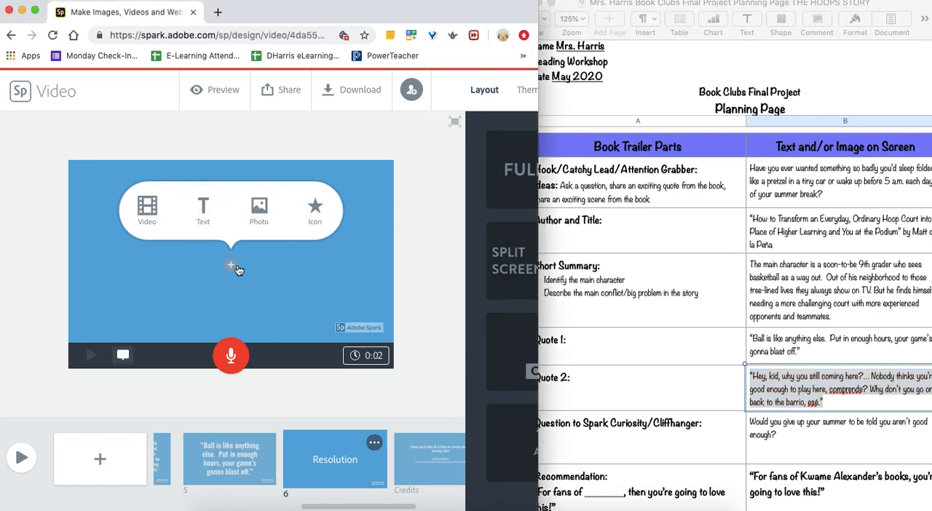
{"action": "left_click", "coordinate": [203, 210]}
{"action": "type", "text": "\"Hey, kid, why you still coming here?... Nobody thinks you’re good enough to play here, comprende? Why don’t you go on back to the barrio, esé.\""}
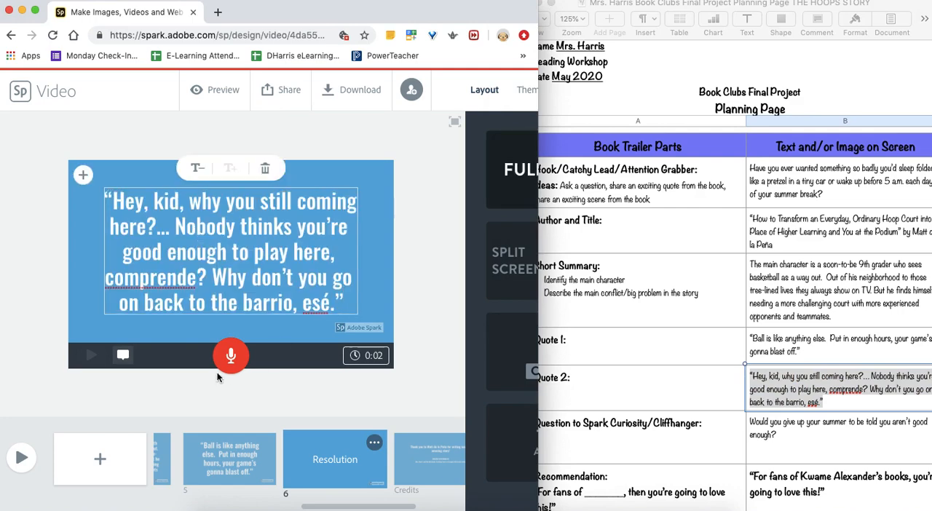
{"action": "left_click", "coordinate": [378, 402]}
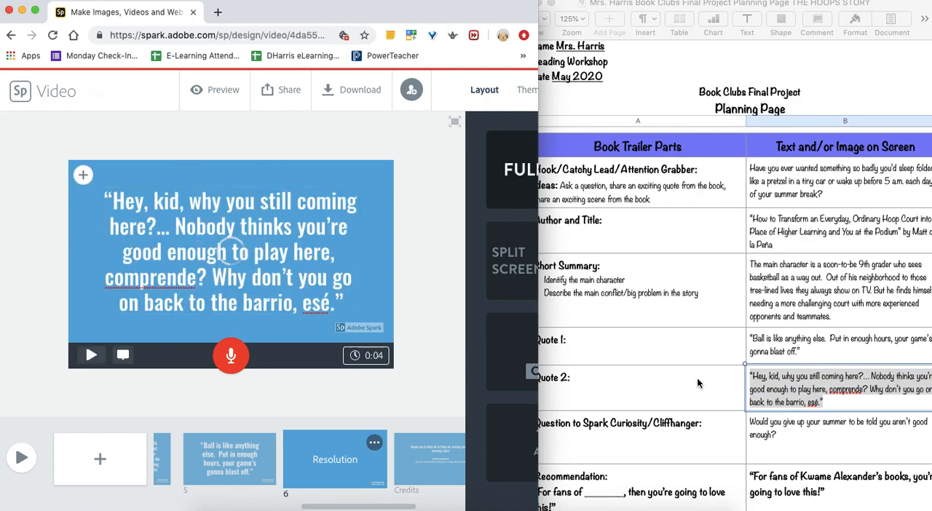
- Add two blank slides between the Quote 2 slide and the Credits slide
{"action": "scroll", "coordinate": [729, 386], "scroll_direction": "down", "scroll_amount": 2}
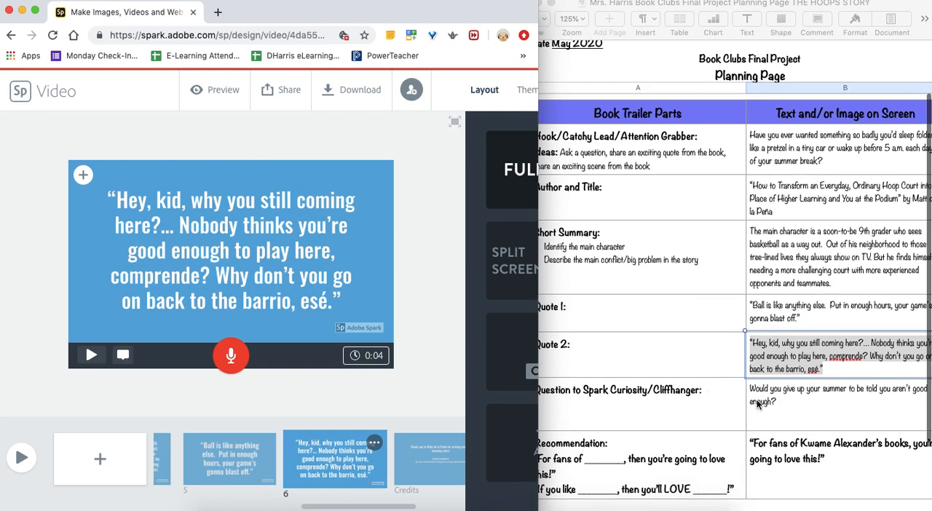
{"action": "left_click", "coordinate": [818, 399]}
{"action": "left_click", "coordinate": [419, 423]}
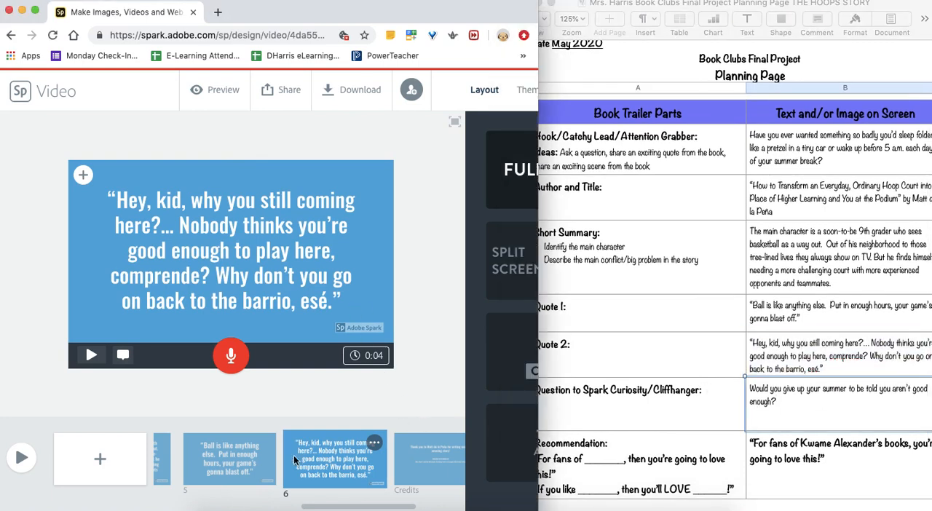
{"action": "scroll", "coordinate": [304, 463], "scroll_direction": "right", "scroll_amount": 3}
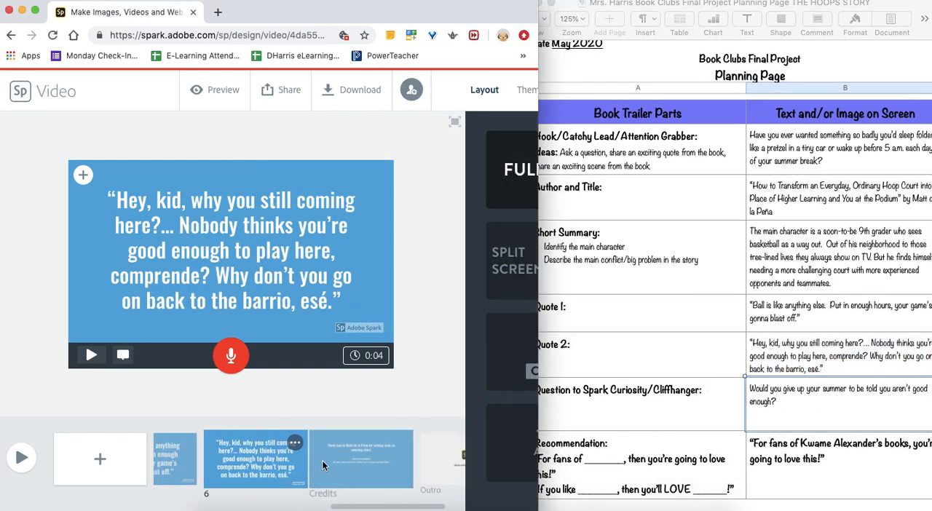
{"action": "left_click", "coordinate": [334, 451]}
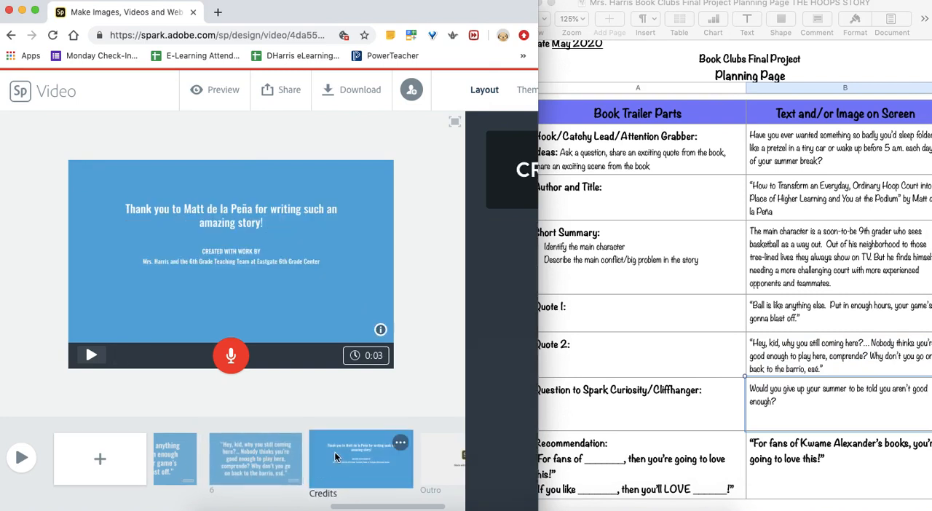
{"action": "left_click", "coordinate": [274, 452]}
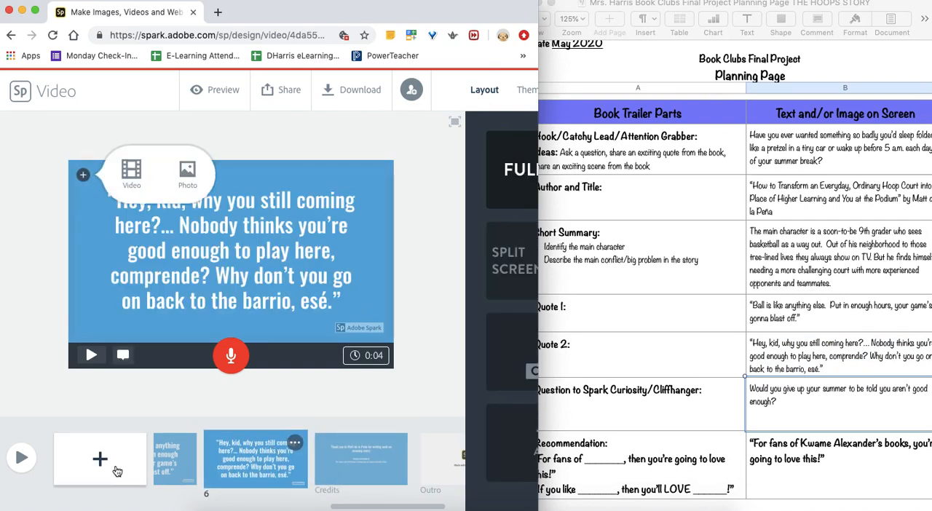
{"action": "scroll", "coordinate": [792, 378], "scroll_direction": "down", "scroll_amount": 2}
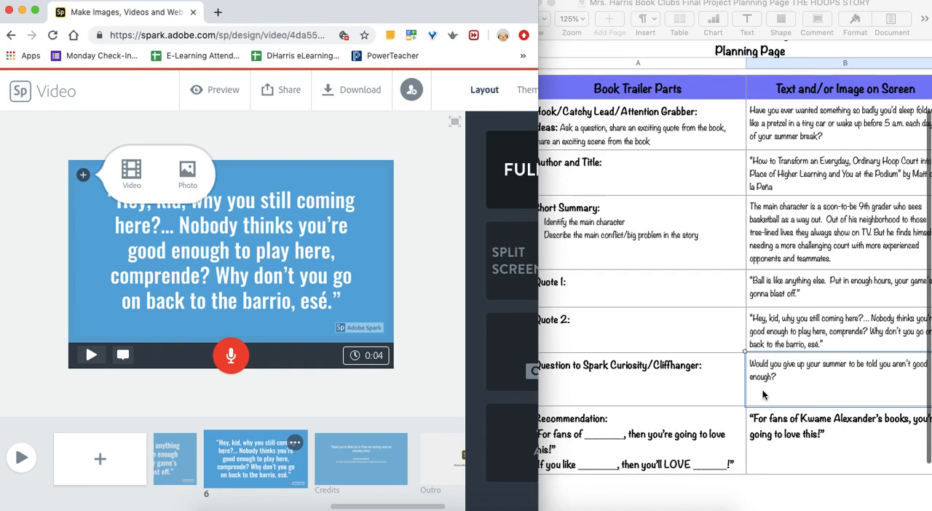
{"action": "left_click", "coordinate": [95, 462]}
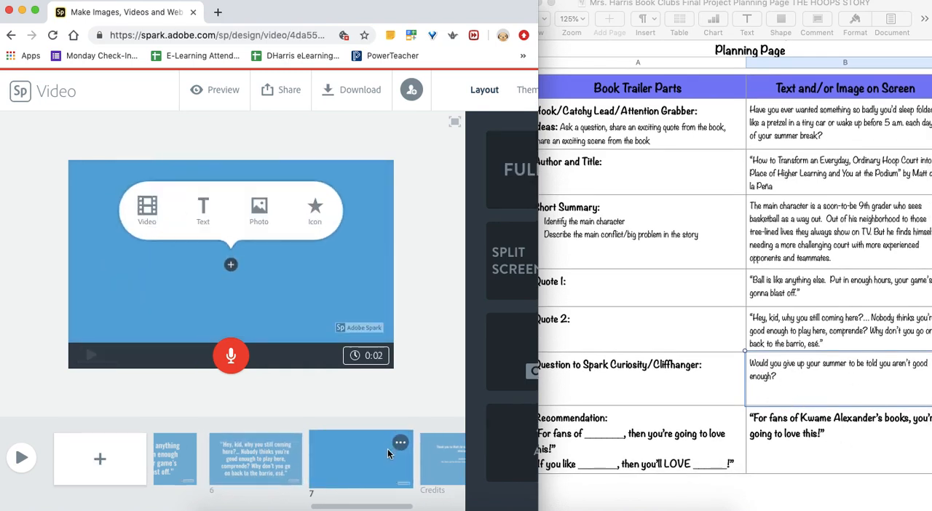
{"action": "left_click", "coordinate": [99, 461]}
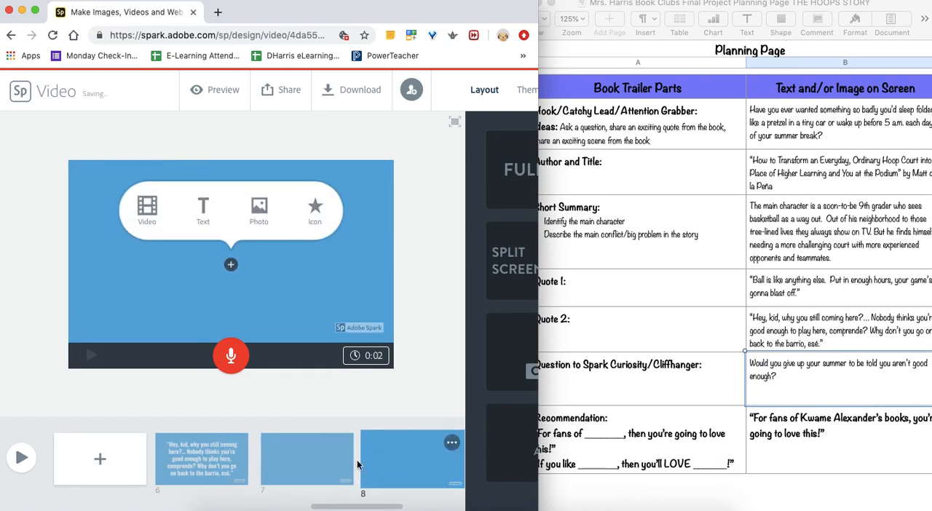
- Copy "Would you give up your summer to be told you aren't good enough?" from the planning page into a text block on slide 7
{"action": "left_click", "coordinate": [297, 464]}
{"action": "left_click", "coordinate": [204, 212]}
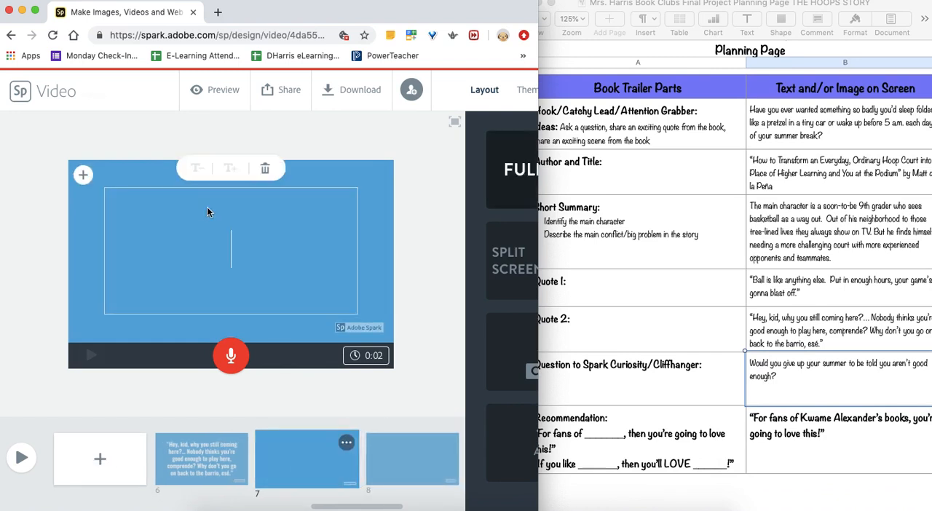
{"action": "left_click", "coordinate": [839, 389]}
{"action": "left_click_drag", "start_coordinate": [790, 379], "coordinate": [747, 365]}
{"action": "key", "text": "super+c"}
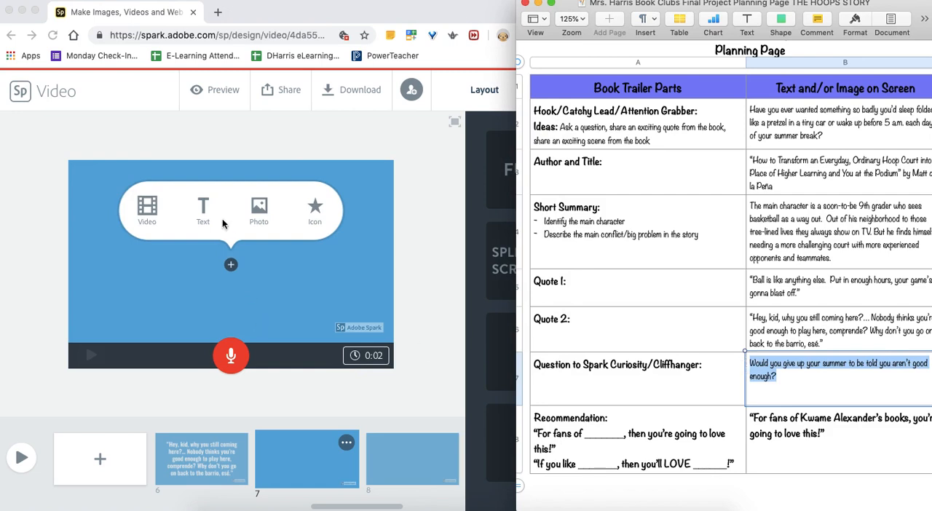
{"action": "left_click", "coordinate": [229, 267]}
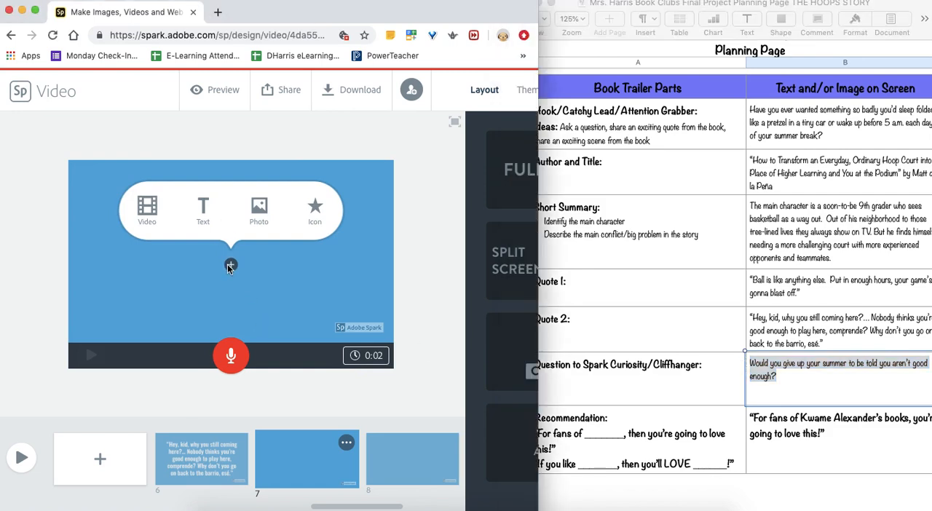
{"action": "left_click", "coordinate": [204, 217]}
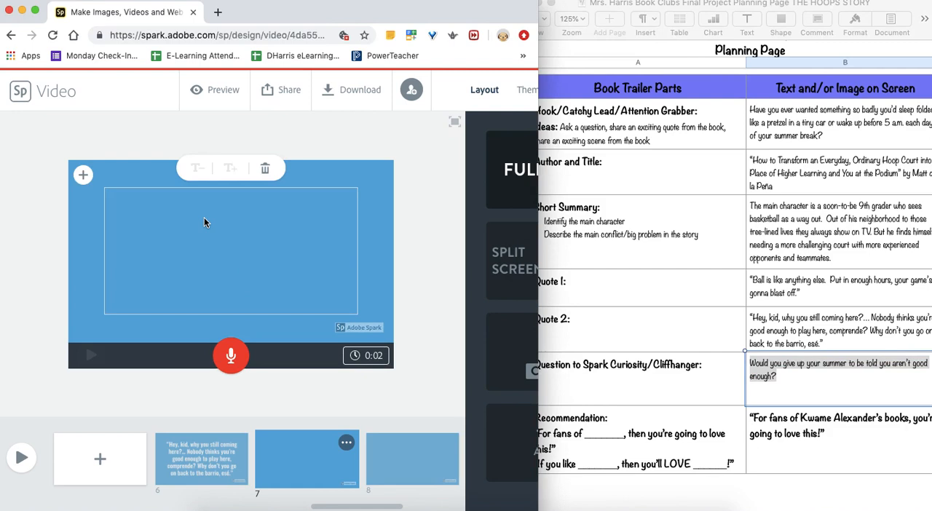
{"action": "key", "text": "super+v"}
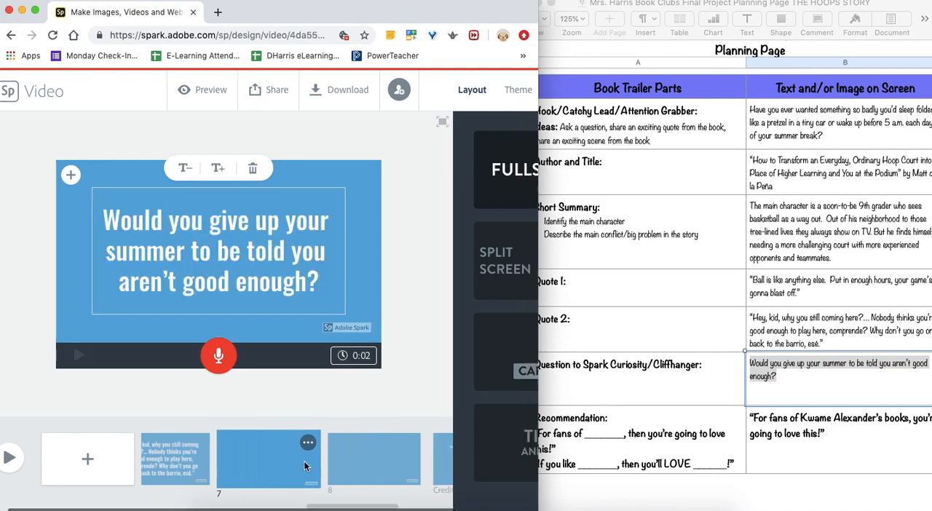
- Copy “For fans of Kwame Alexander’s books, you’re going to love this!” from the planning page into a text block on slide 8
{"action": "left_click", "coordinate": [364, 466]}
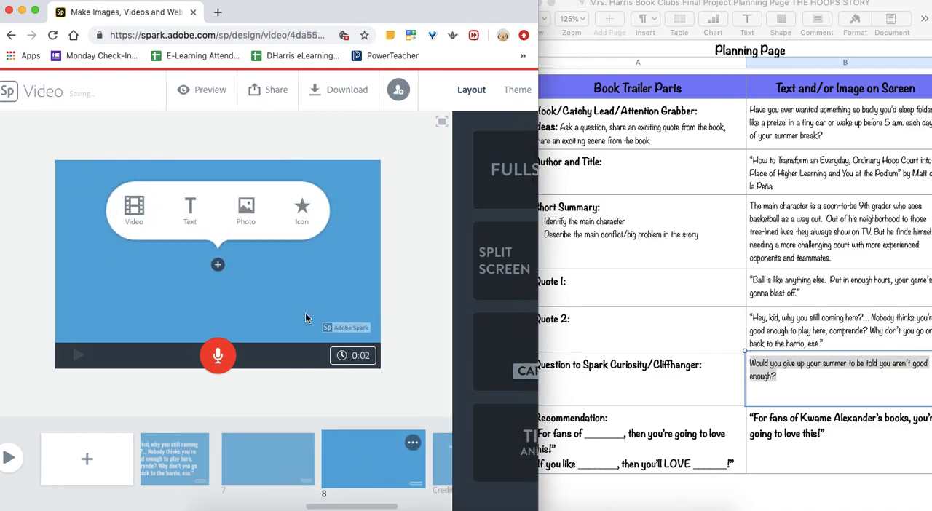
{"action": "left_click", "coordinate": [192, 210]}
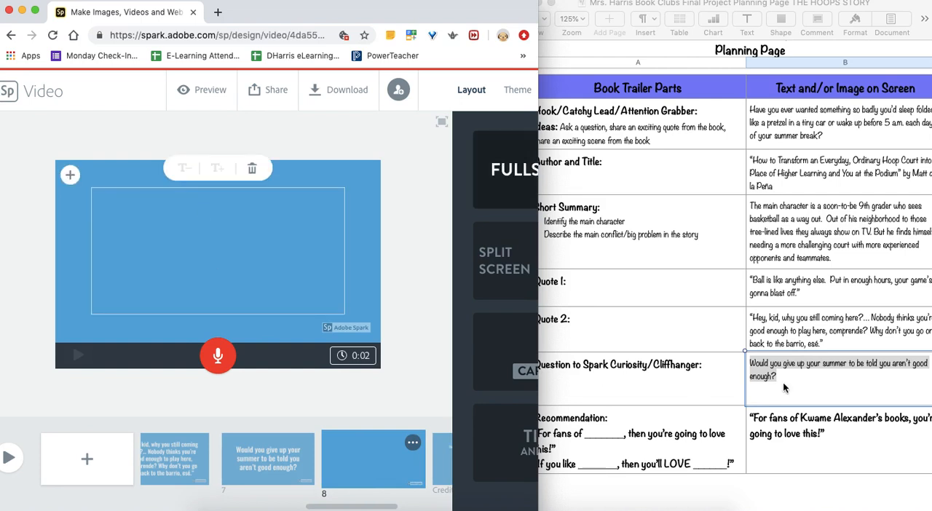
{"action": "left_click", "coordinate": [831, 441]}
{"action": "left_click_drag", "start_coordinate": [829, 437], "coordinate": [748, 417]}
{"action": "key", "text": "super+c"}
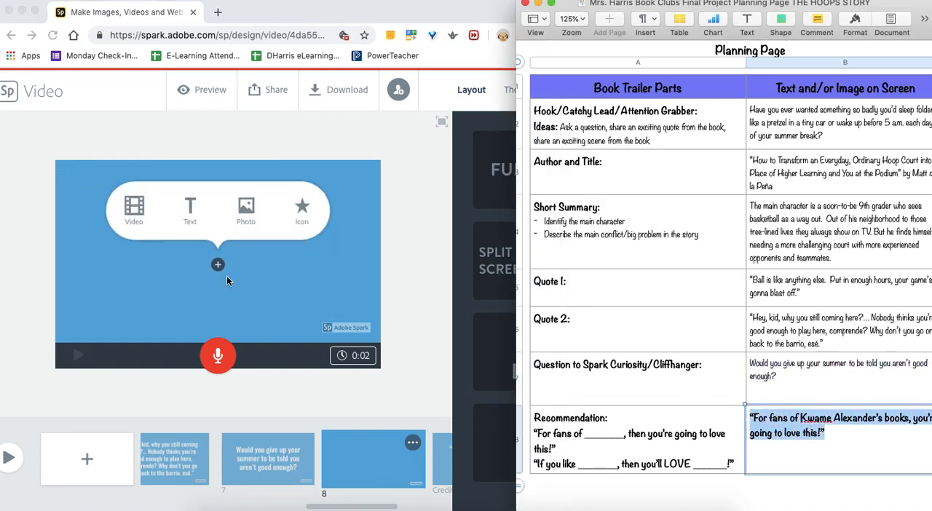
{"action": "left_click", "coordinate": [191, 210]}
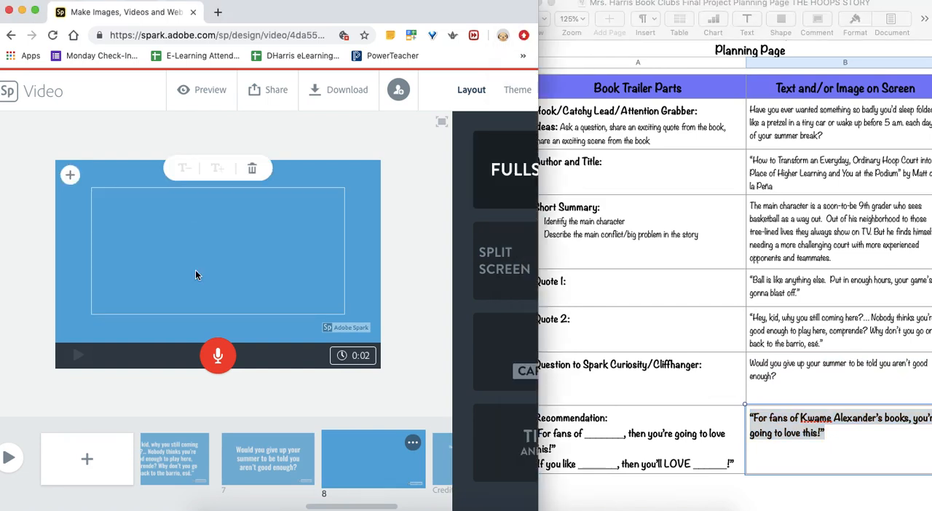
{"action": "key", "text": "super+v"}
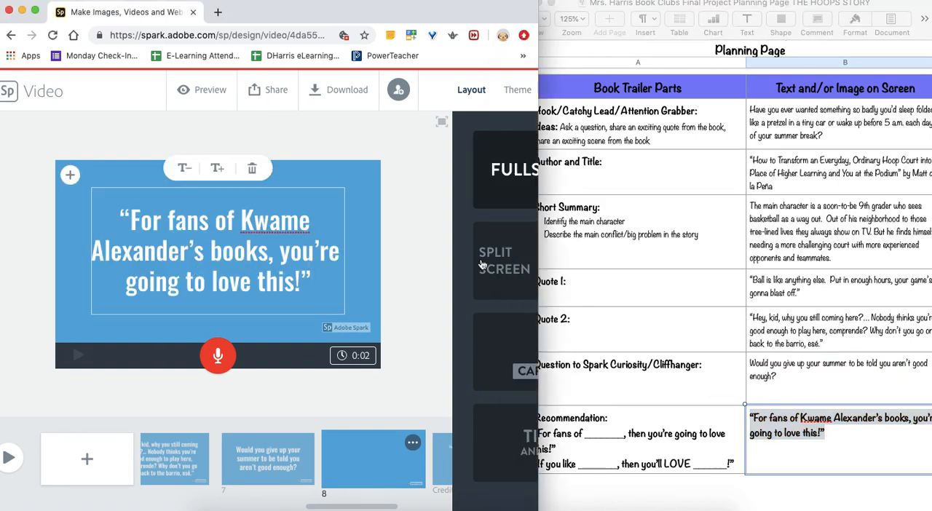
{"action": "left_click", "coordinate": [643, 284]}
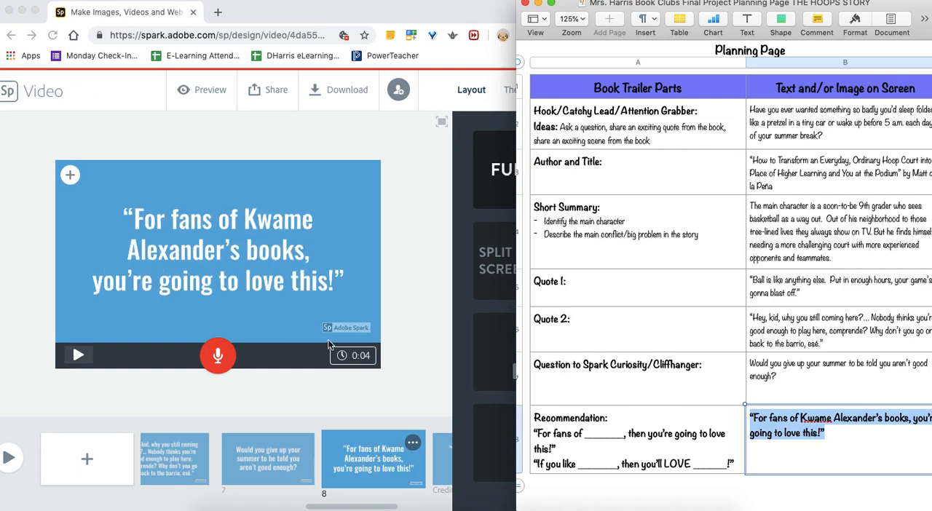
{"action": "left_click", "coordinate": [258, 292]}
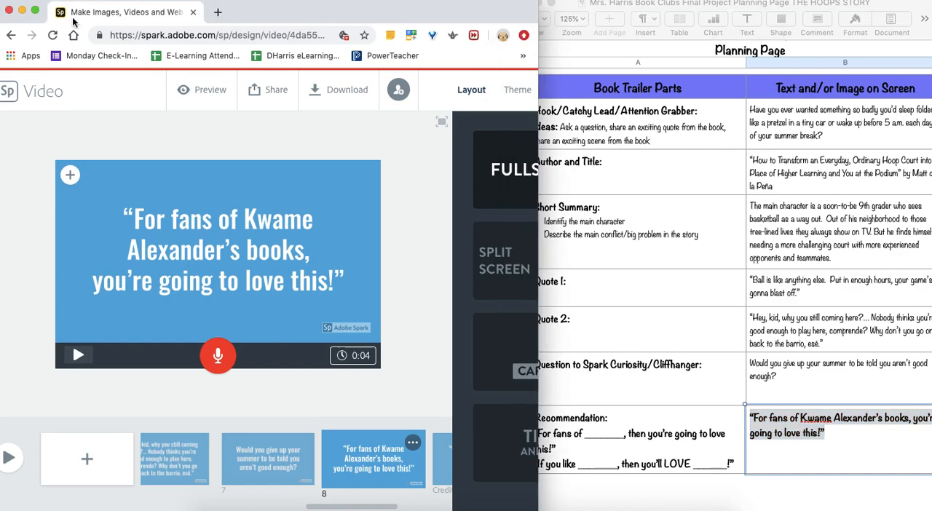
- Enlarge the browser window and open the photo sources for the first slide, "Have you ever wanted something so badly"
{"action": "left_click", "coordinate": [36, 12]}
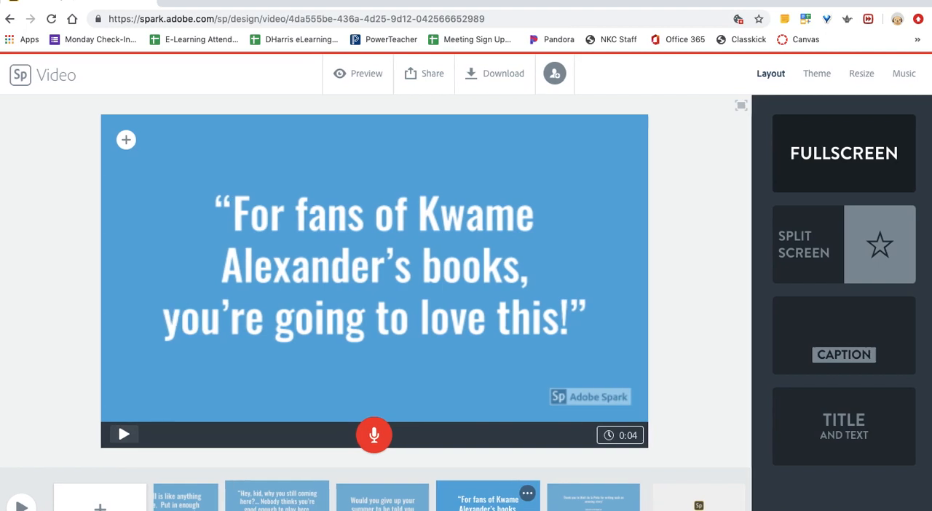
{"action": "scroll", "coordinate": [451, 496], "scroll_direction": "left", "scroll_amount": 6}
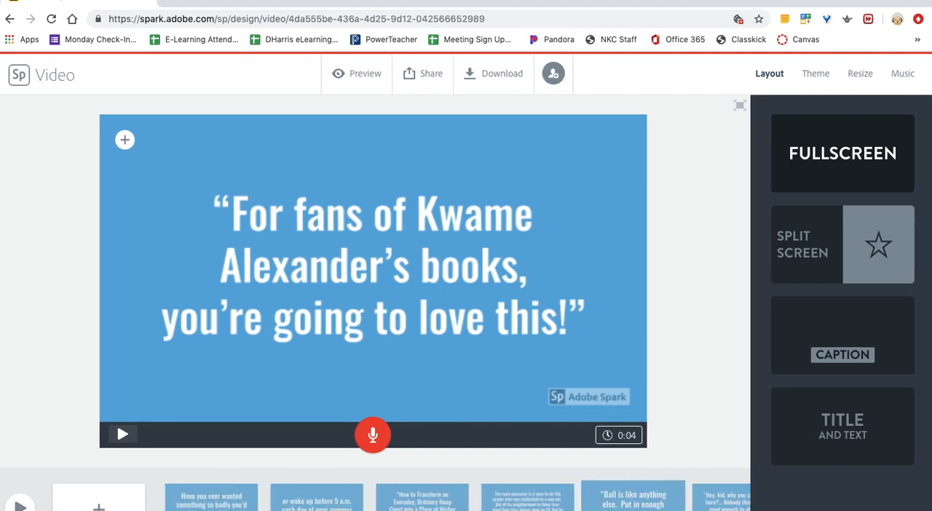
{"action": "left_click", "coordinate": [215, 509]}
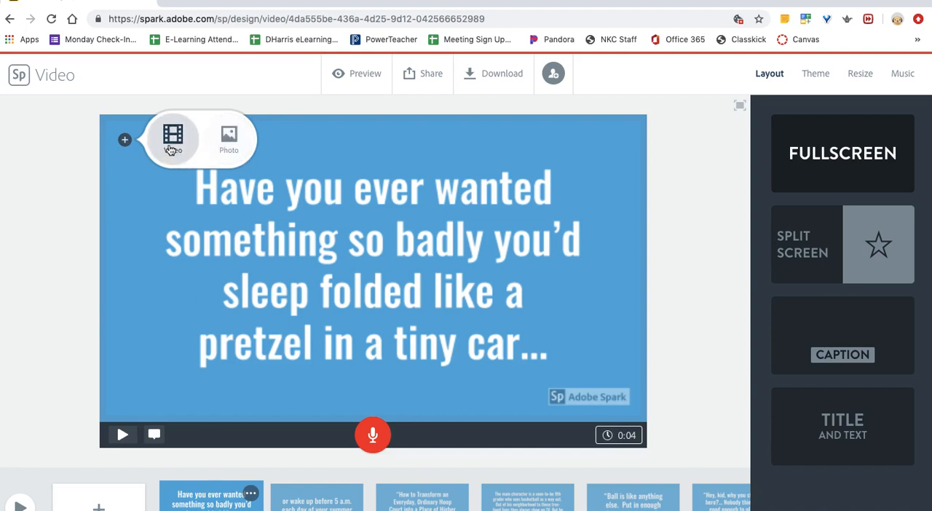
{"action": "left_click", "coordinate": [233, 139]}
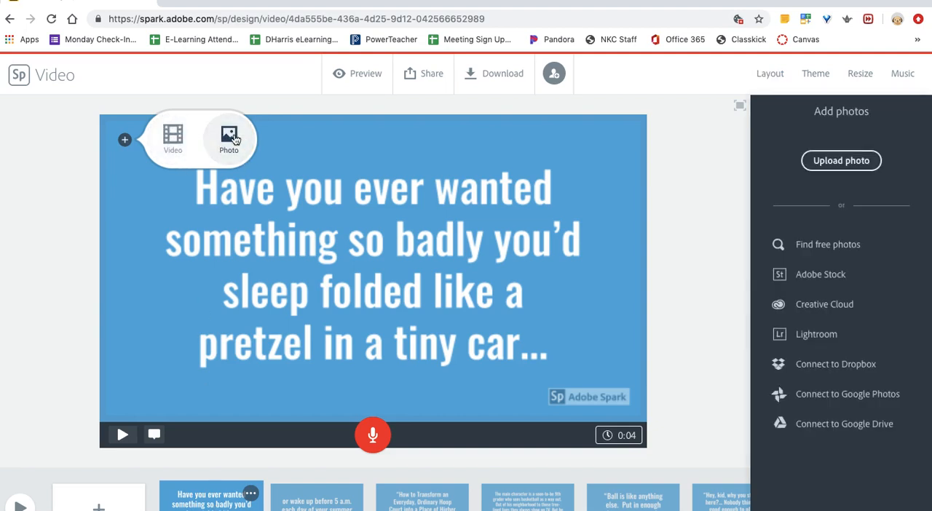
{"action": "left_click", "coordinate": [842, 161]}
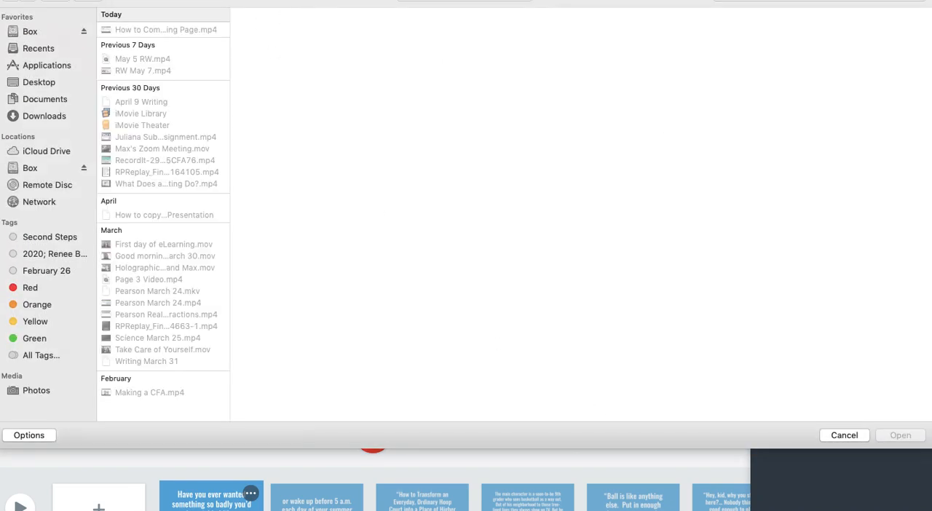
{"action": "left_click", "coordinate": [836, 434]}
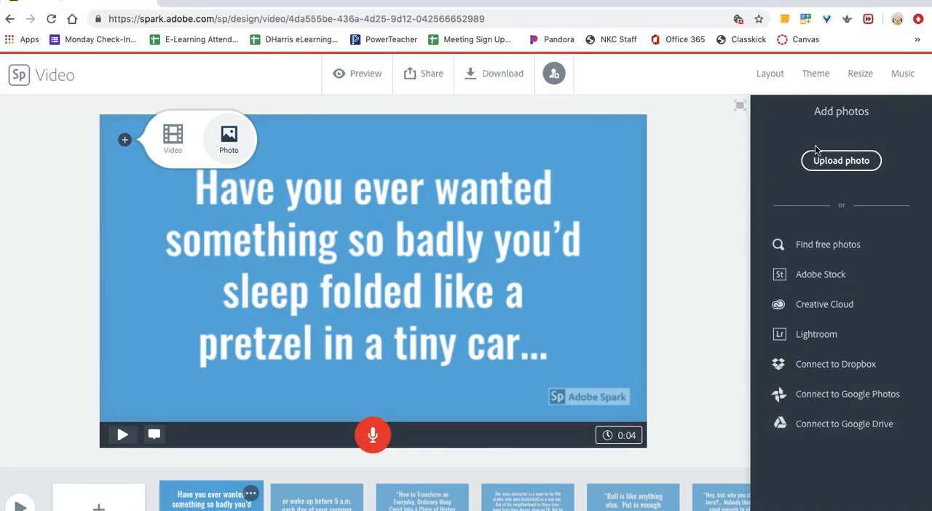
- Search the free photos for "pretzel" and set a close-up of salted pretzels as the first slide's background
{"action": "left_click", "coordinate": [814, 245]}
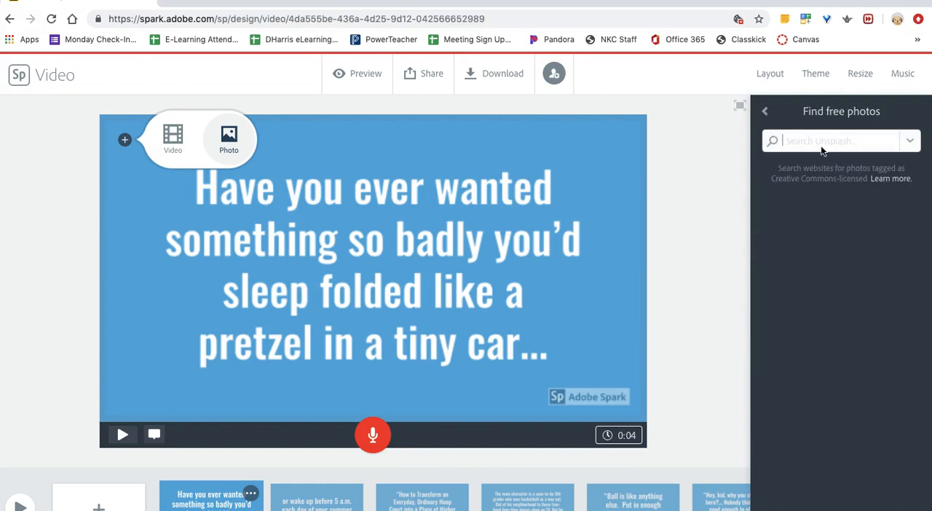
{"action": "type", "text": "pretzel"}
{"action": "key", "text": "Return"}
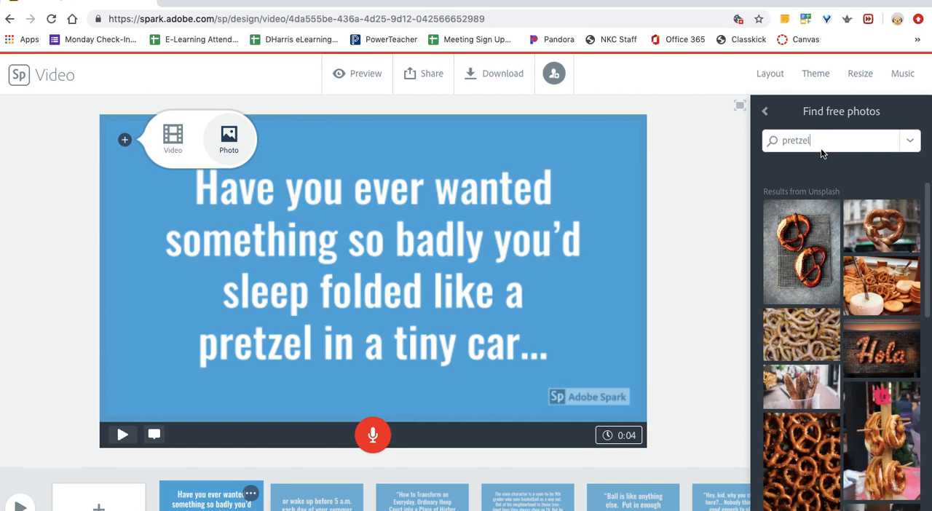
{"action": "scroll", "coordinate": [819, 315], "scroll_direction": "down", "scroll_amount": 5}
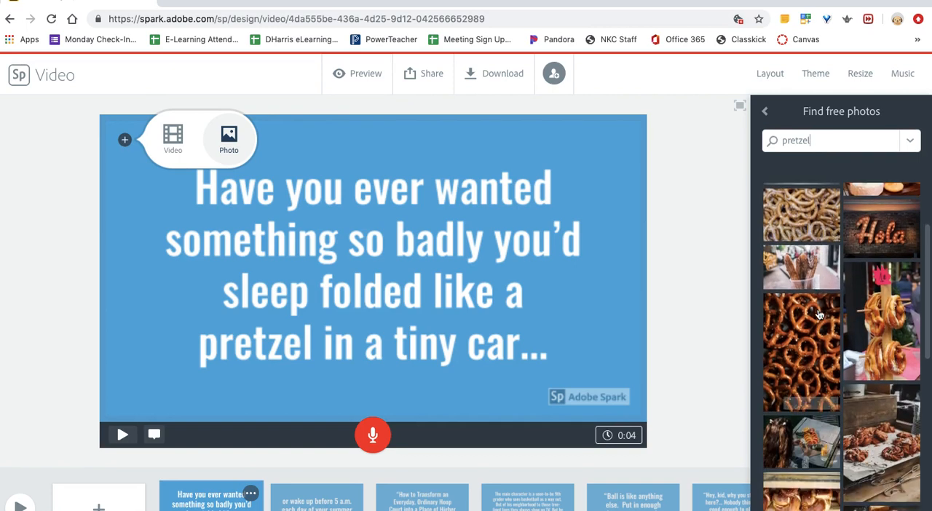
{"action": "scroll", "coordinate": [819, 315], "scroll_direction": "down", "scroll_amount": 6}
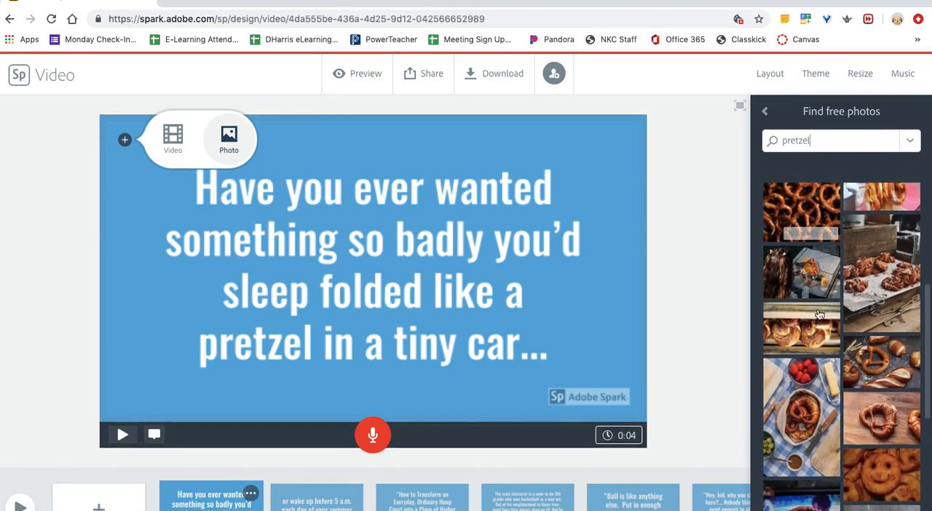
{"action": "scroll", "coordinate": [819, 314], "scroll_direction": "up", "scroll_amount": 1}
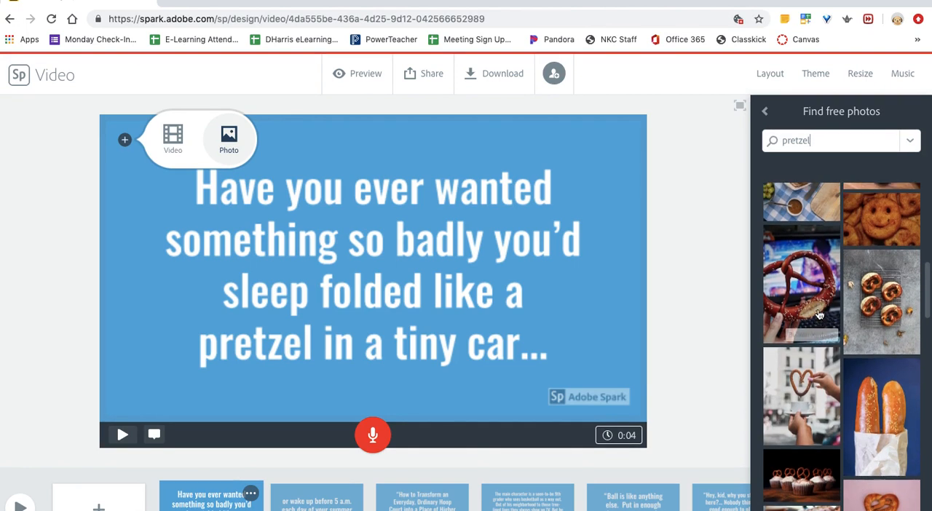
{"action": "scroll", "coordinate": [882, 405], "scroll_direction": "down", "scroll_amount": 6}
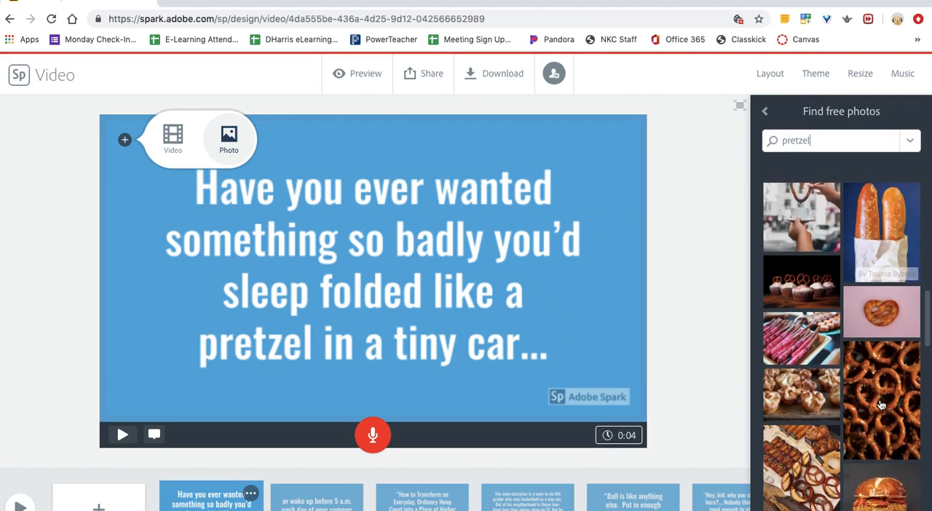
{"action": "left_click", "coordinate": [887, 368]}
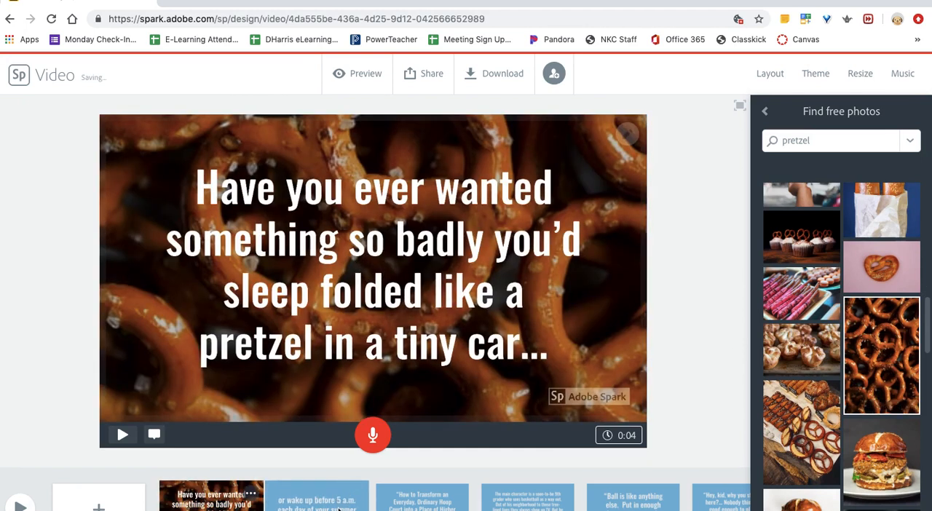
- Search the free photos for "Volks Wagon Bug" and try the green VW front photo as the first slide's background
{"action": "double_click", "coordinate": [795, 138]}
{"action": "type", "text": "Vo"}
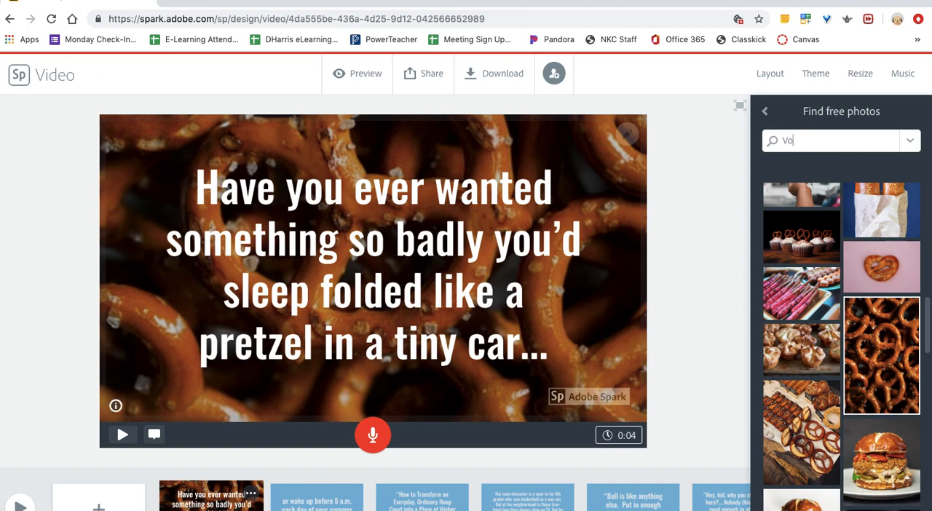
{"action": "type", "text": "lks "}
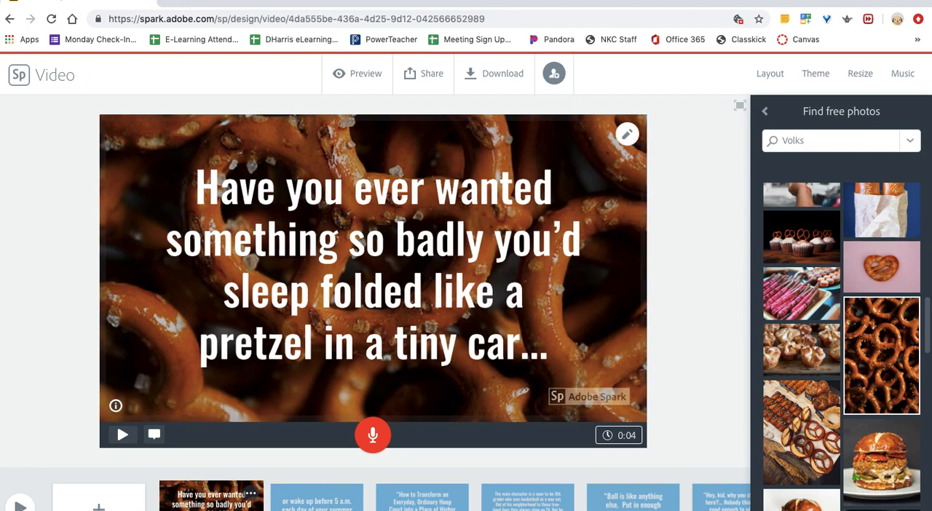
{"action": "type", "text": "Wagon Bug"}
{"action": "key", "text": "Return"}
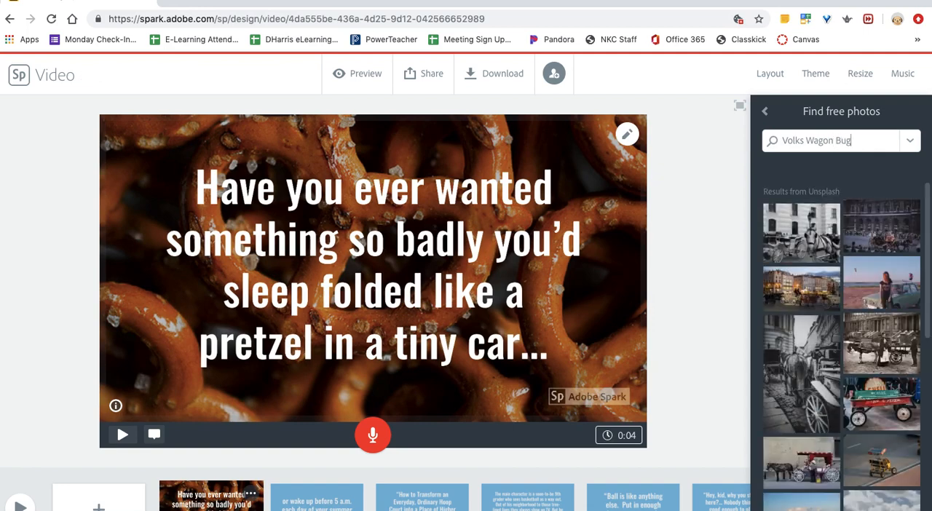
{"action": "scroll", "coordinate": [867, 341], "scroll_direction": "down", "scroll_amount": 5}
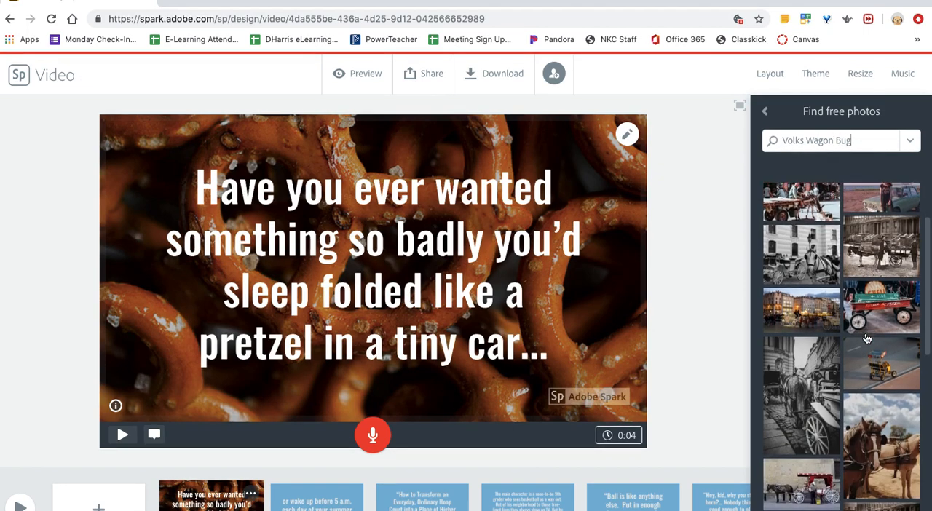
{"action": "scroll", "coordinate": [867, 341], "scroll_direction": "down", "scroll_amount": 5}
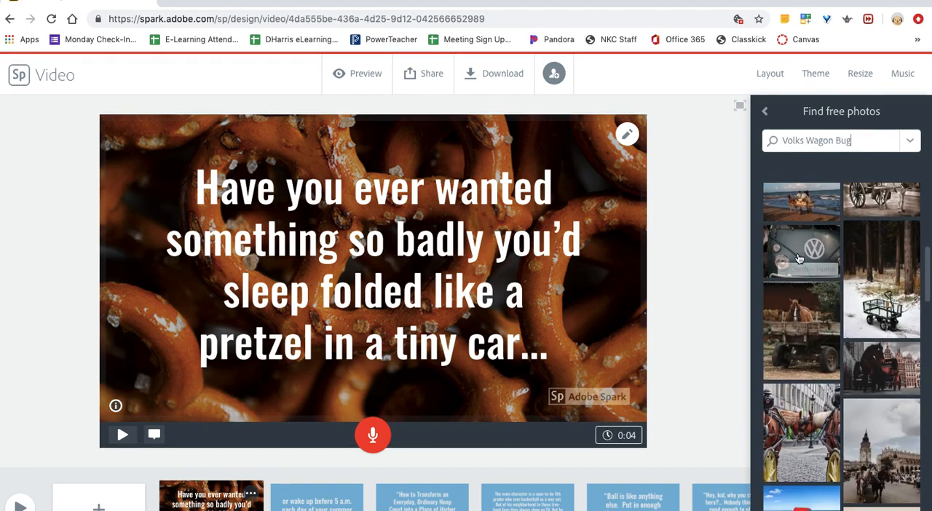
{"action": "scroll", "coordinate": [798, 247], "scroll_direction": "down", "scroll_amount": 5}
{"action": "scroll", "coordinate": [799, 259], "scroll_direction": "up", "scroll_amount": 5}
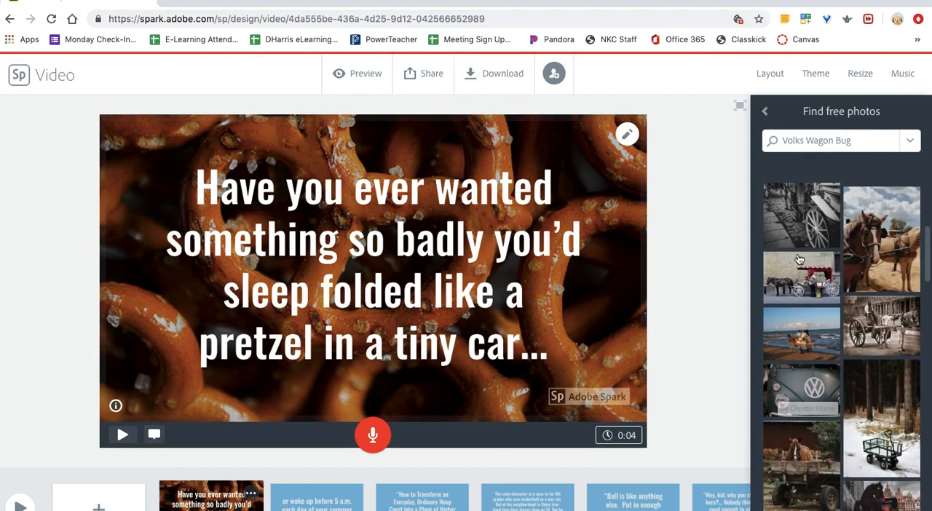
{"action": "left_click", "coordinate": [797, 380]}
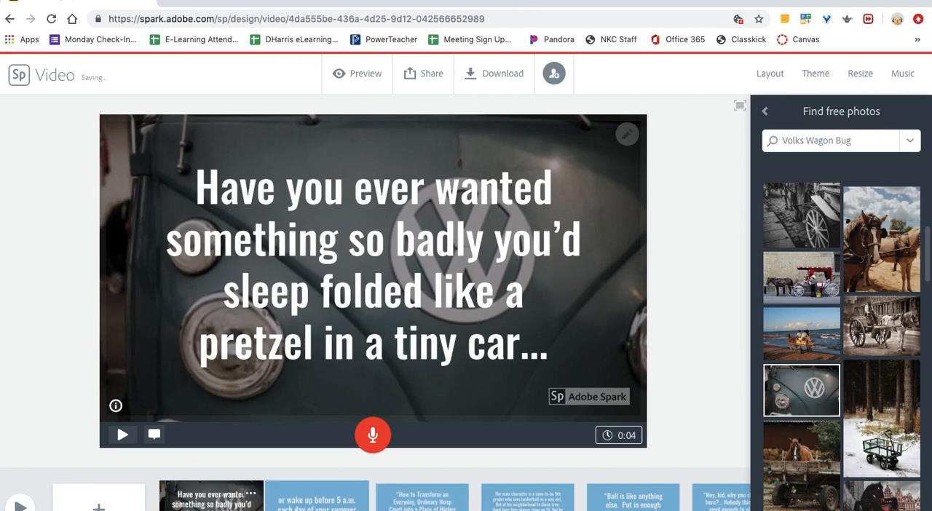
{"action": "left_click", "coordinate": [317, 502]}
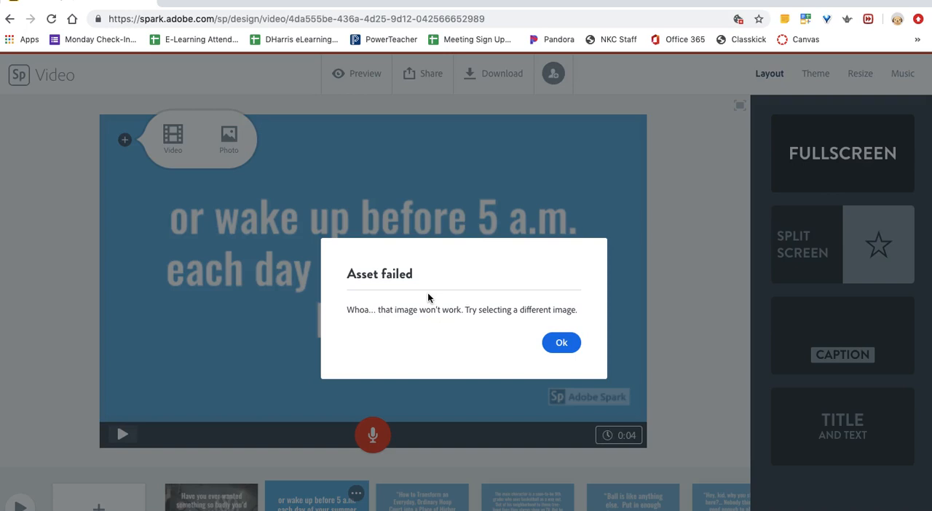
{"action": "left_click", "coordinate": [569, 343]}
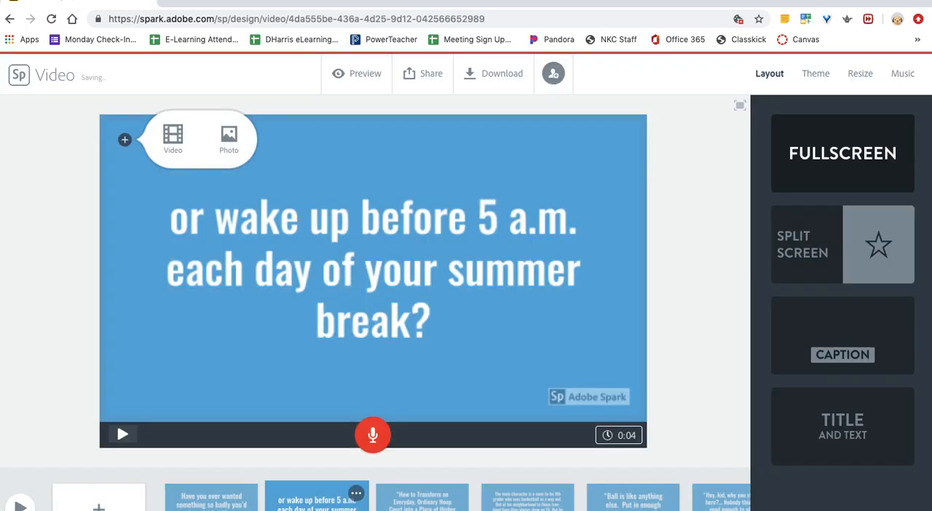
- Return to the first slide, search the free photos for "pretzel" again and set the piled brown pretzels photo as its background
{"action": "left_click", "coordinate": [222, 498]}
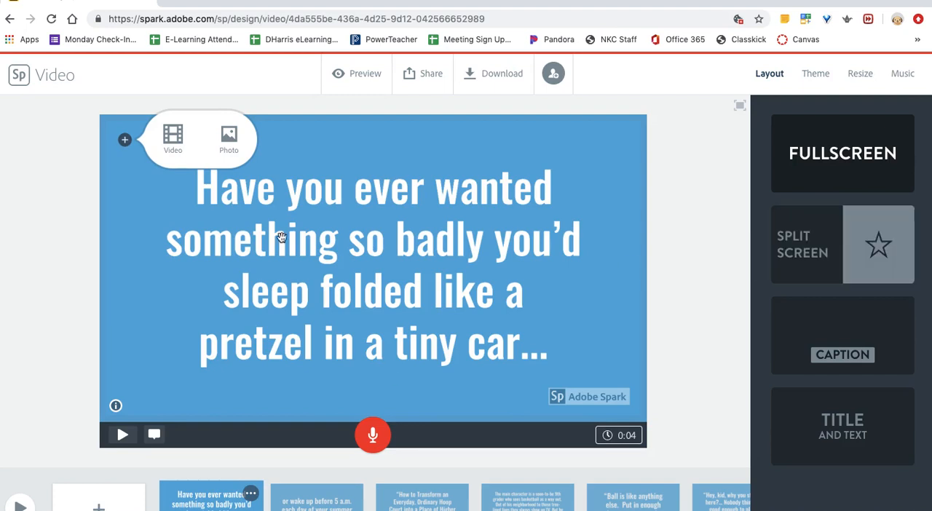
{"action": "left_click", "coordinate": [226, 143]}
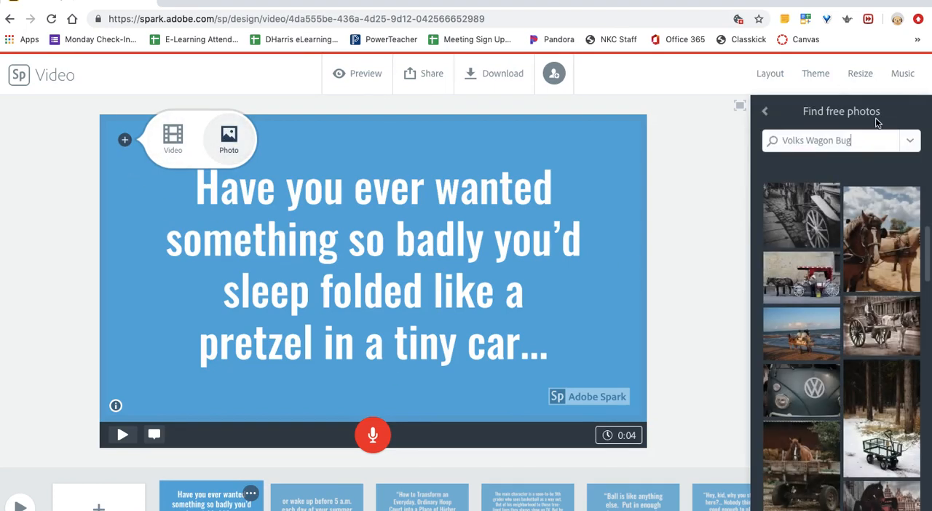
{"action": "left_click_drag", "start_coordinate": [860, 141], "coordinate": [766, 142]}
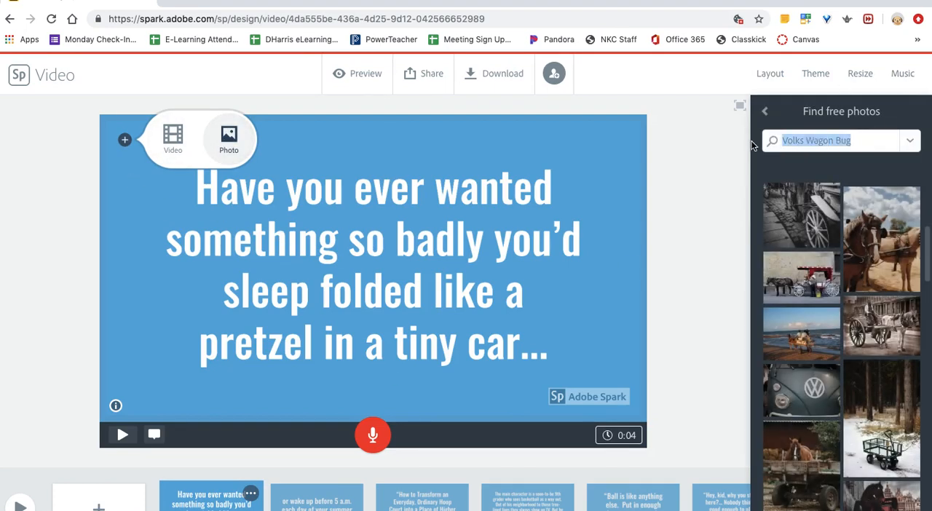
{"action": "type", "text": "pretzel"}
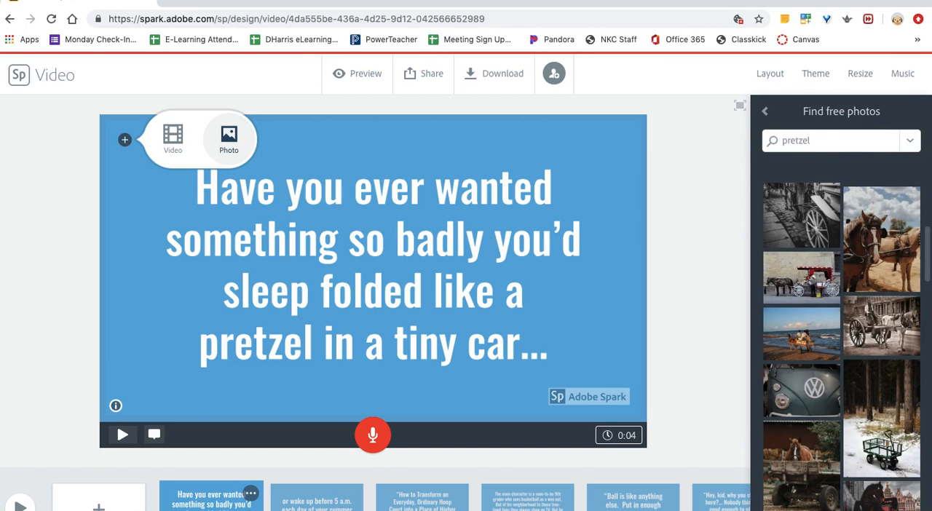
{"action": "key", "text": "Return"}
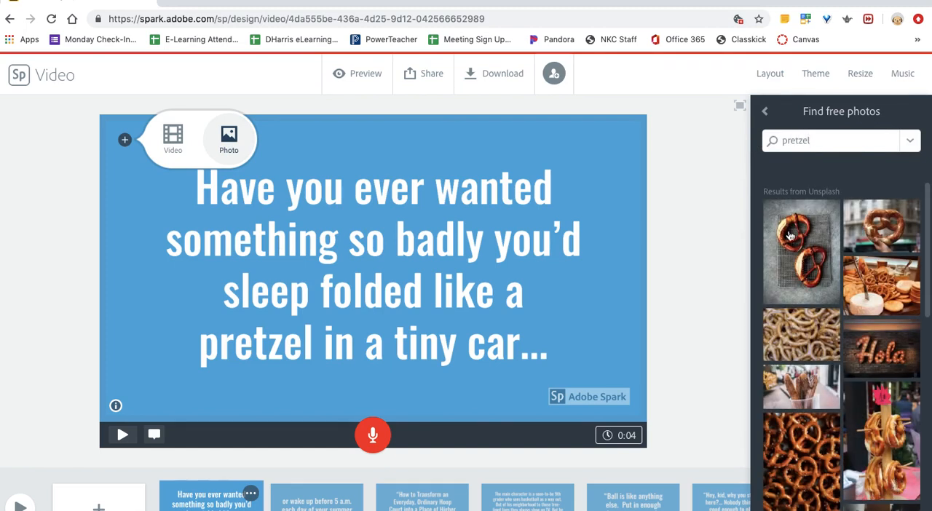
{"action": "scroll", "coordinate": [808, 342], "scroll_direction": "down", "scroll_amount": 2}
{"action": "left_click", "coordinate": [808, 351]}
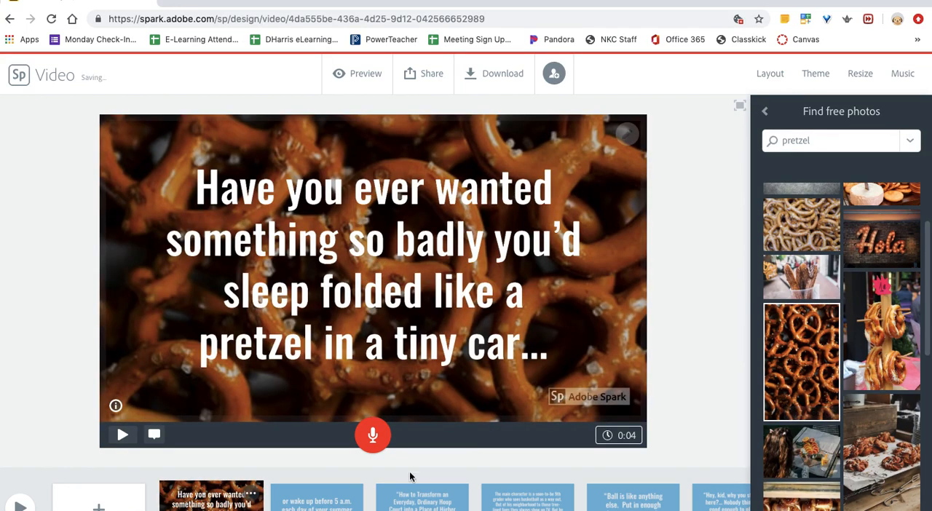
- Search the free photos for "5 am" for the second slide, "or wake up before 5 a.m. each day of your summer break?"
{"action": "left_click", "coordinate": [313, 499]}
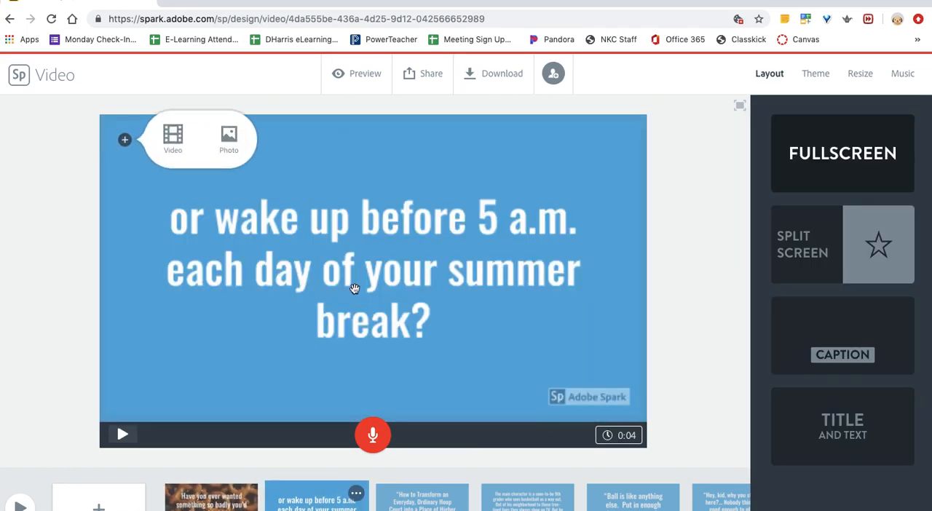
{"action": "left_click", "coordinate": [227, 139]}
{"action": "left_click_drag", "start_coordinate": [811, 141], "coordinate": [757, 144]}
{"action": "type", "text": "5 a"}
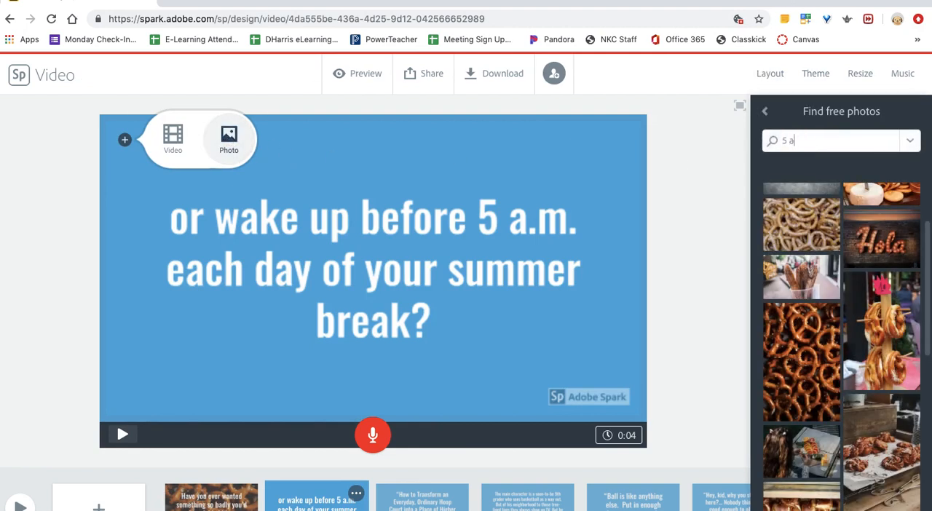
{"action": "type", "text": "m"}
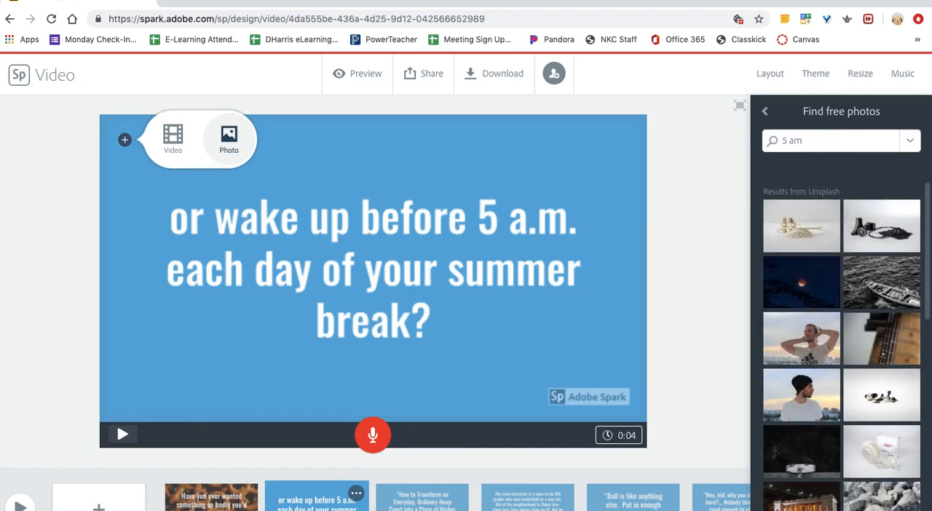
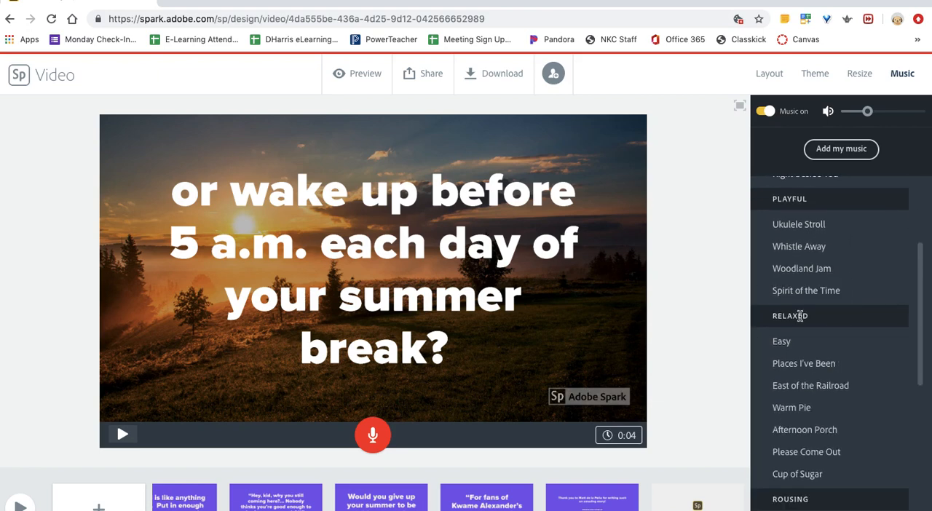
{"action": "scroll", "coordinate": [780, 306], "scroll_direction": "down", "scroll_amount": 5}
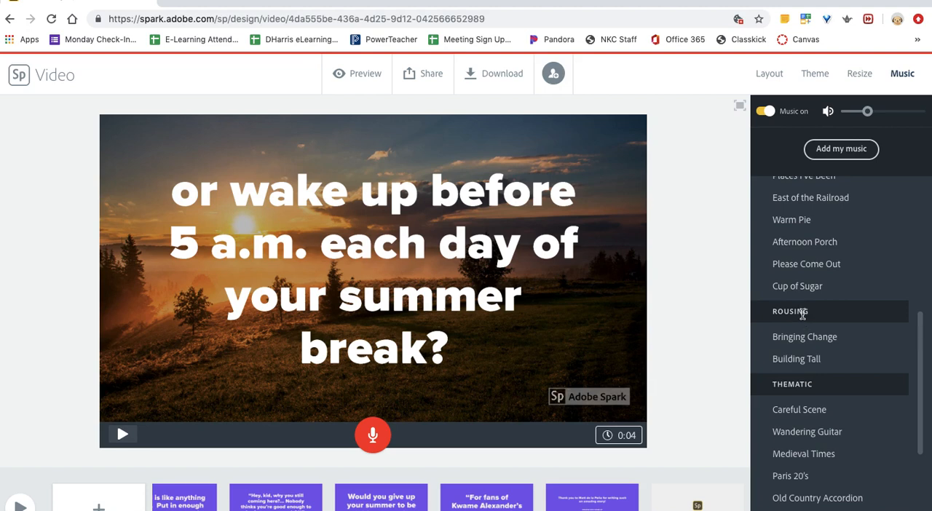
- Look through the music list and set "Distant Telegram" from the Thoughtful group as the video's soundtrack
{"action": "scroll", "coordinate": [808, 323], "scroll_direction": "down", "scroll_amount": 3}
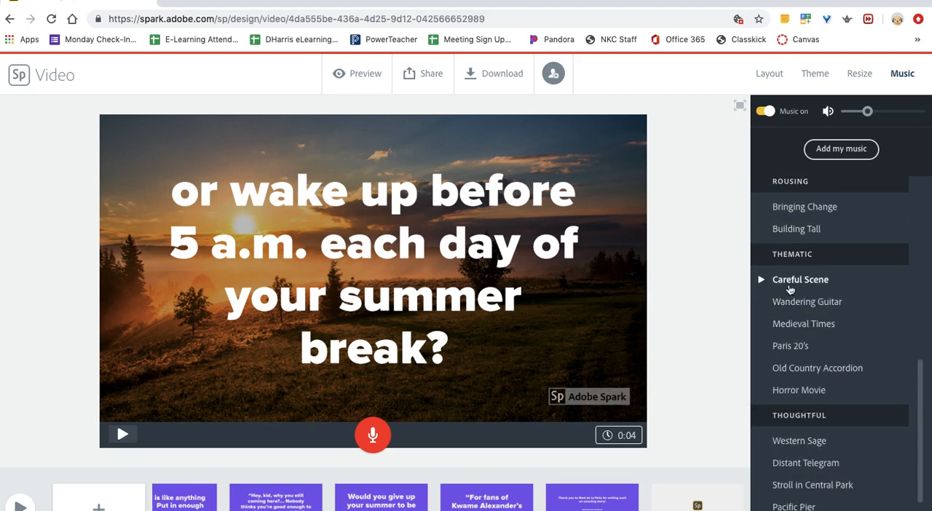
{"action": "scroll", "coordinate": [826, 335], "scroll_direction": "down", "scroll_amount": 1}
{"action": "scroll", "coordinate": [826, 369], "scroll_direction": "down", "scroll_amount": 3}
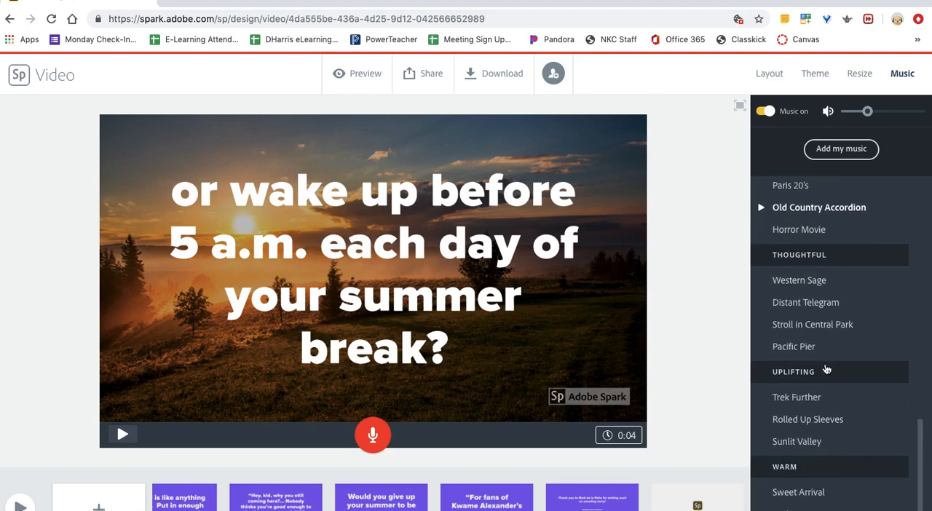
{"action": "scroll", "coordinate": [826, 369], "scroll_direction": "down", "scroll_amount": 1}
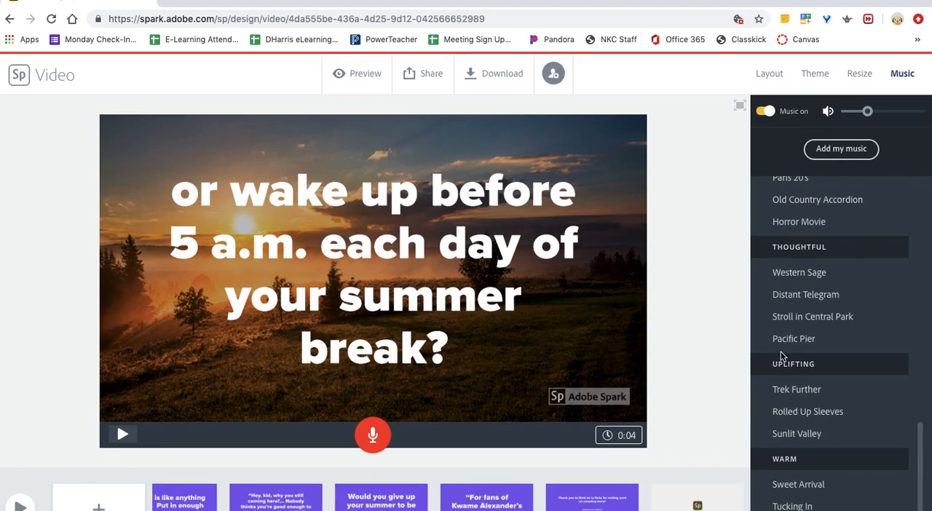
{"action": "scroll", "coordinate": [782, 356], "scroll_direction": "up", "scroll_amount": 1}
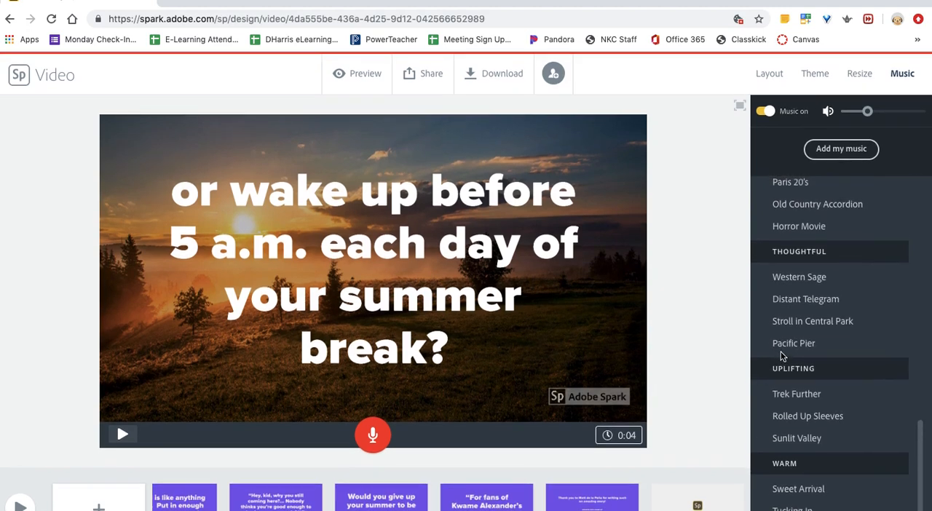
{"action": "left_click", "coordinate": [792, 301]}
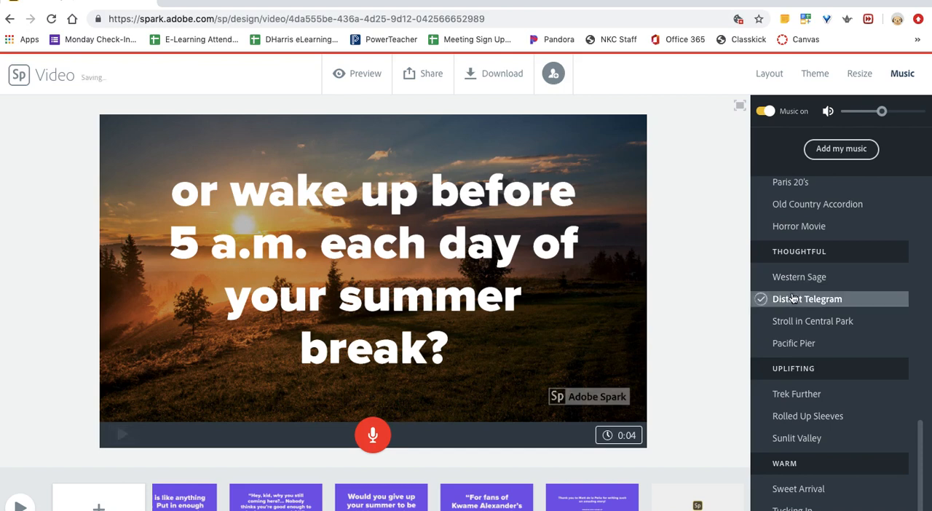
- Listen to samples of the tracks "Stroll in Central Park" and "Rolled Up Sleeves"
{"action": "left_click", "coordinate": [761, 322]}
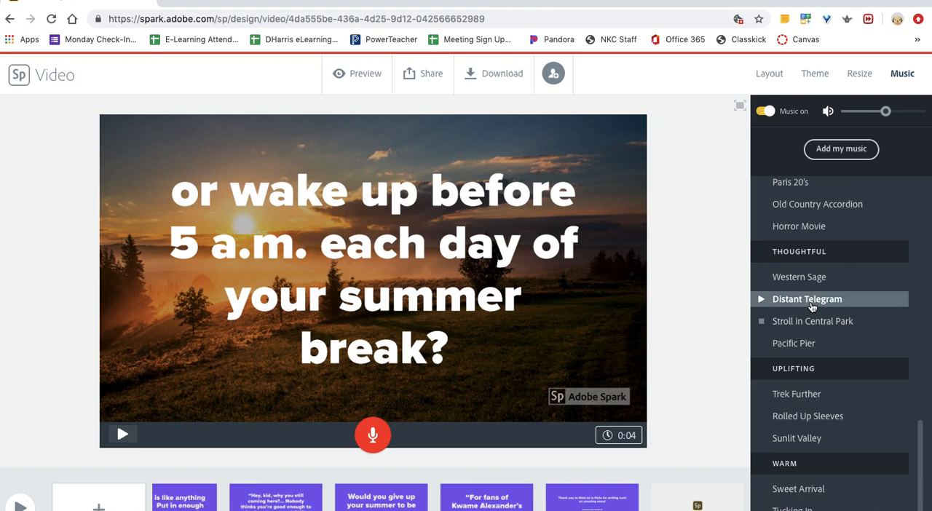
{"action": "left_click", "coordinate": [761, 416]}
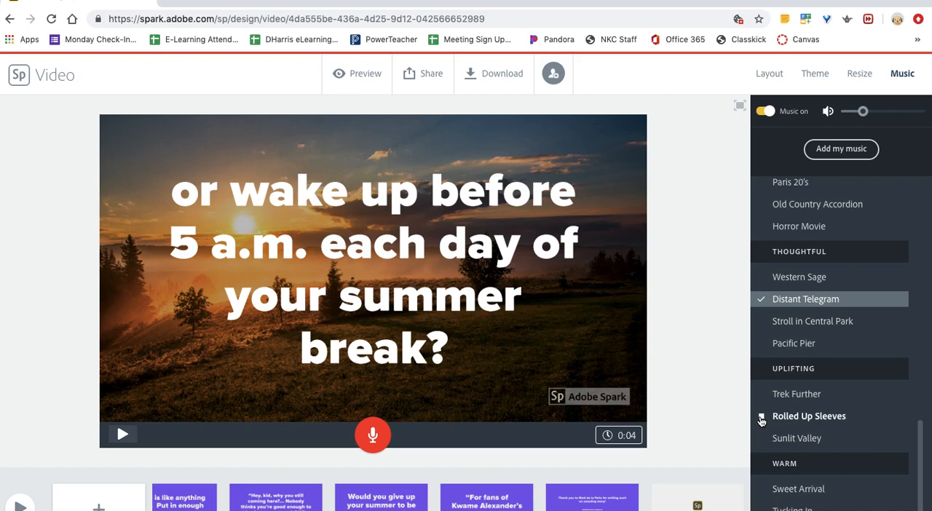
{"action": "left_click", "coordinate": [779, 321]}
- Sample the Rousing tracks "Bringing Change" and "Building Tall", and look through the Relaxed, Playful and Happy tracks
{"action": "scroll", "coordinate": [801, 324], "scroll_direction": "up", "scroll_amount": 3}
{"action": "scroll", "coordinate": [827, 324], "scroll_direction": "up", "scroll_amount": 1}
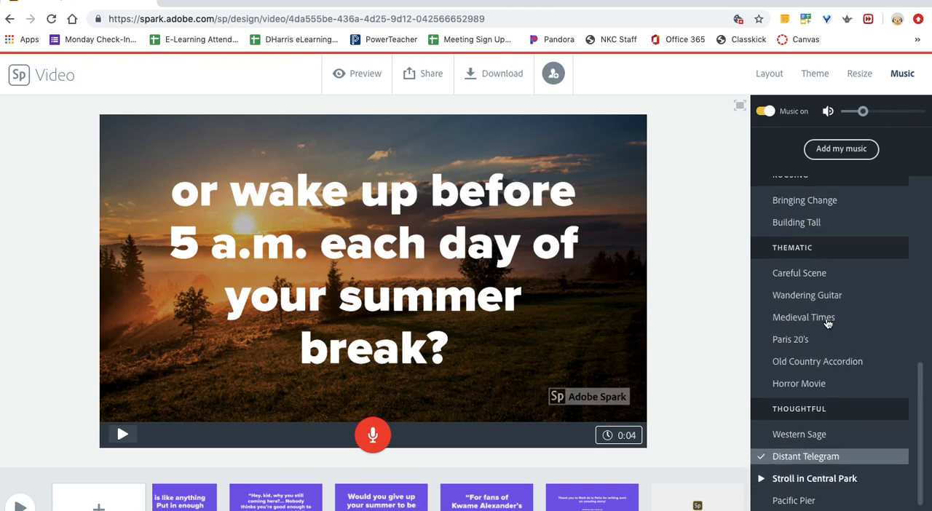
{"action": "scroll", "coordinate": [827, 324], "scroll_direction": "up", "scroll_amount": 4}
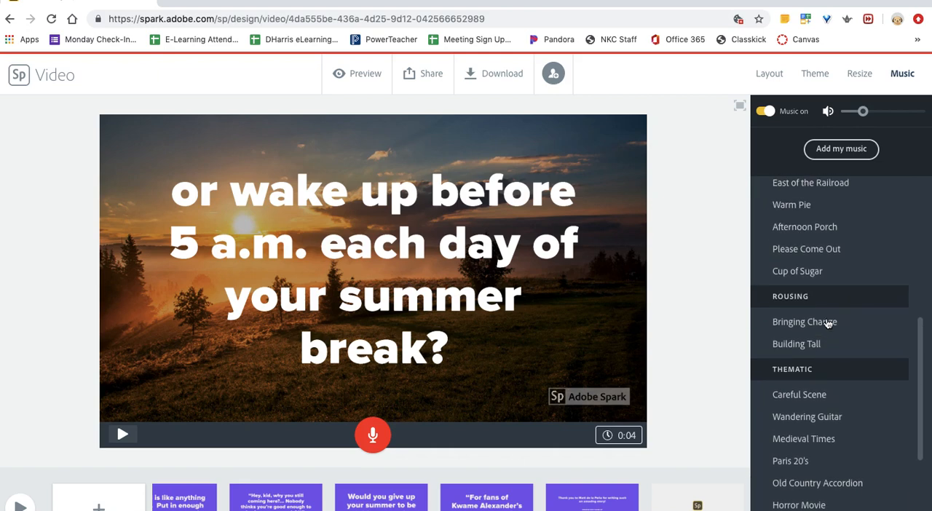
{"action": "left_click", "coordinate": [763, 323]}
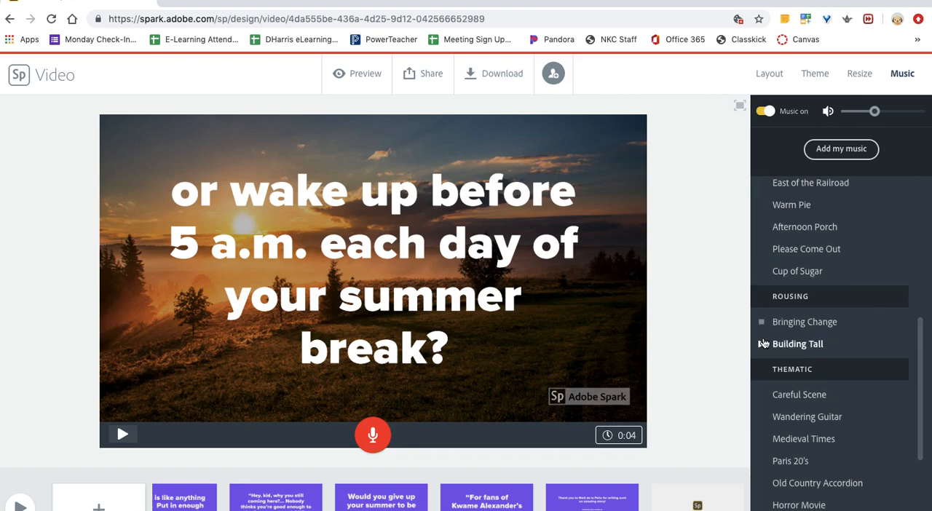
{"action": "left_click", "coordinate": [762, 347]}
{"action": "scroll", "coordinate": [784, 303], "scroll_direction": "up", "scroll_amount": 1}
{"action": "scroll", "coordinate": [783, 303], "scroll_direction": "up", "scroll_amount": 2}
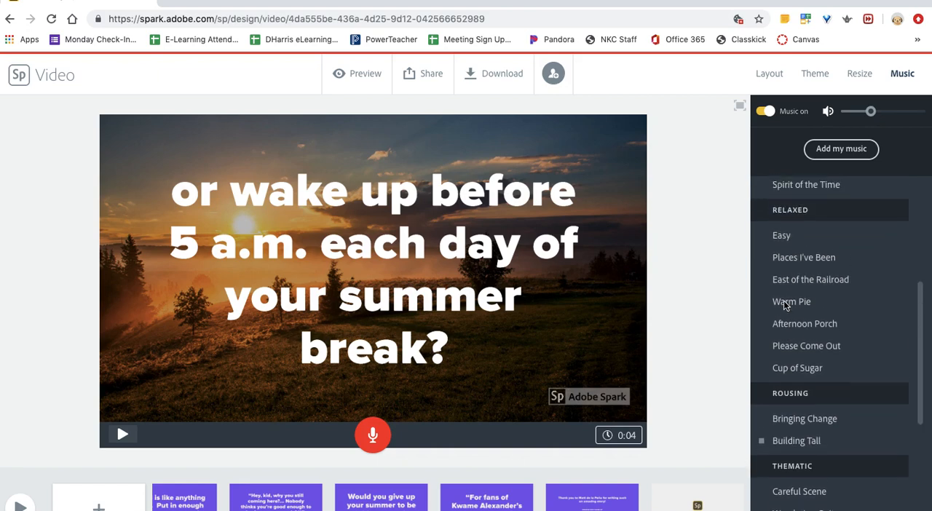
{"action": "scroll", "coordinate": [784, 300], "scroll_direction": "up", "scroll_amount": 3}
{"action": "scroll", "coordinate": [776, 318], "scroll_direction": "up", "scroll_amount": 6}
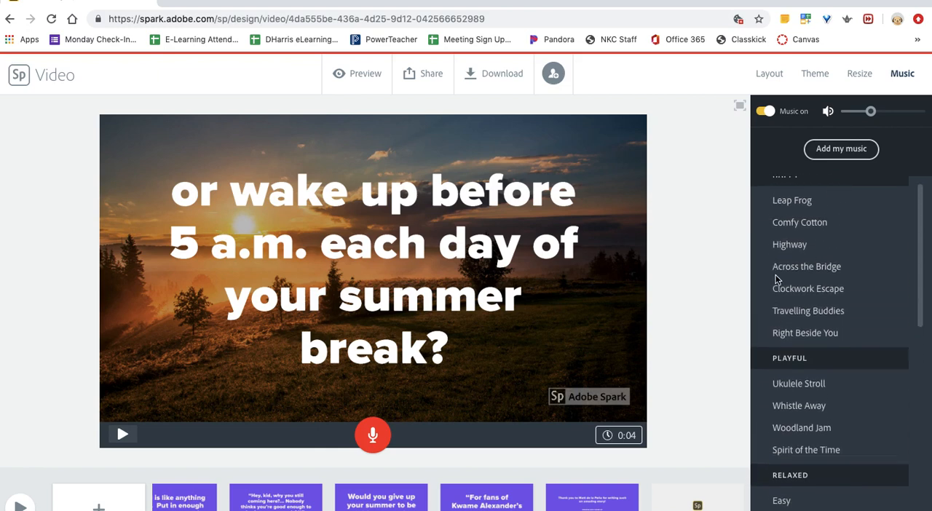
{"action": "scroll", "coordinate": [776, 279], "scroll_direction": "up", "scroll_amount": 1}
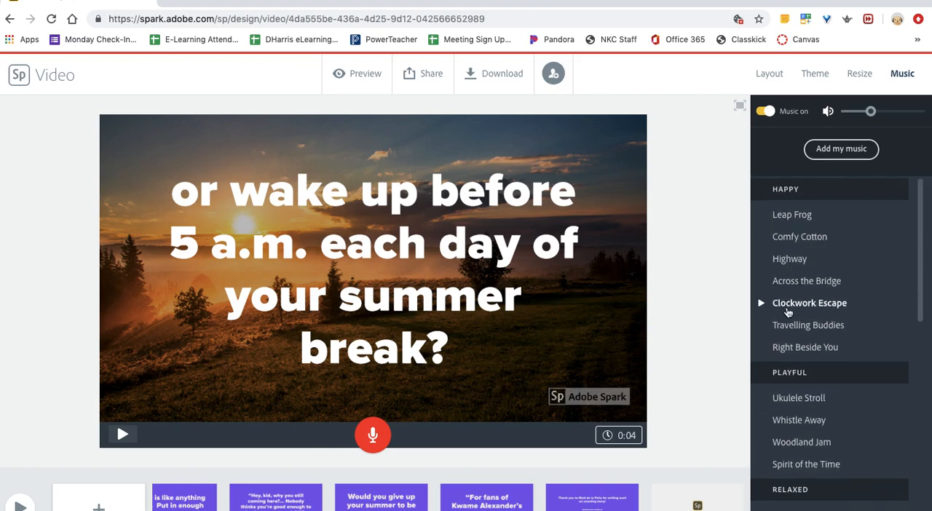
{"action": "scroll", "coordinate": [786, 312], "scroll_direction": "down", "scroll_amount": 3}
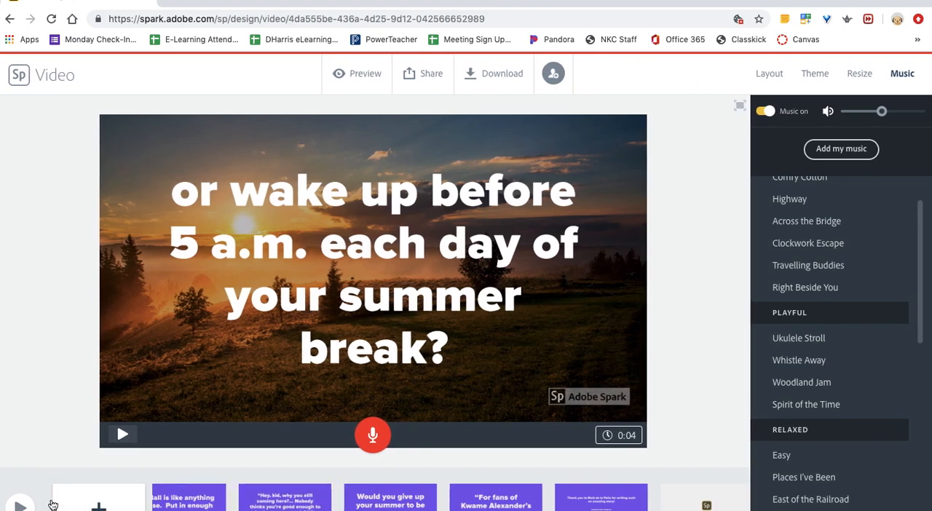
- Go back to the first slide, with the pretzel background, and set its duration to 2 seconds
{"action": "scroll", "coordinate": [200, 501], "scroll_direction": "left", "scroll_amount": 9}
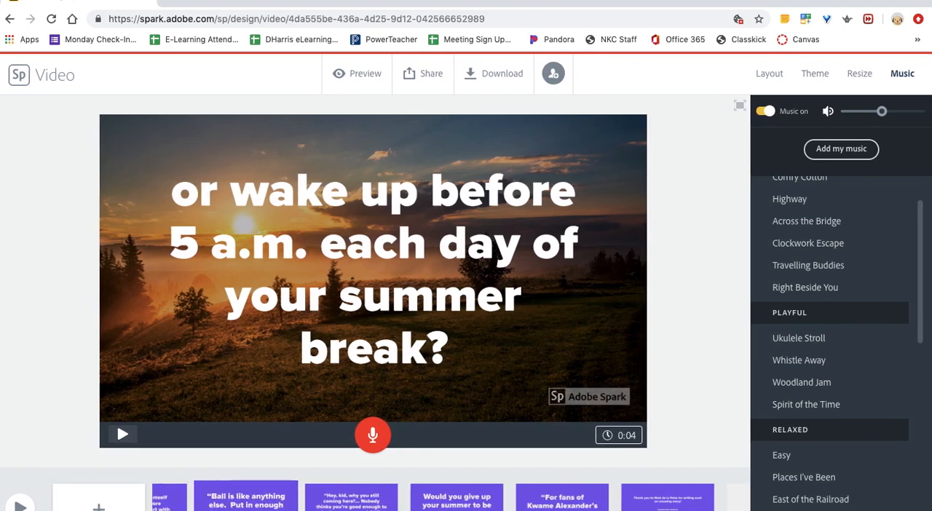
{"action": "left_click", "coordinate": [211, 501]}
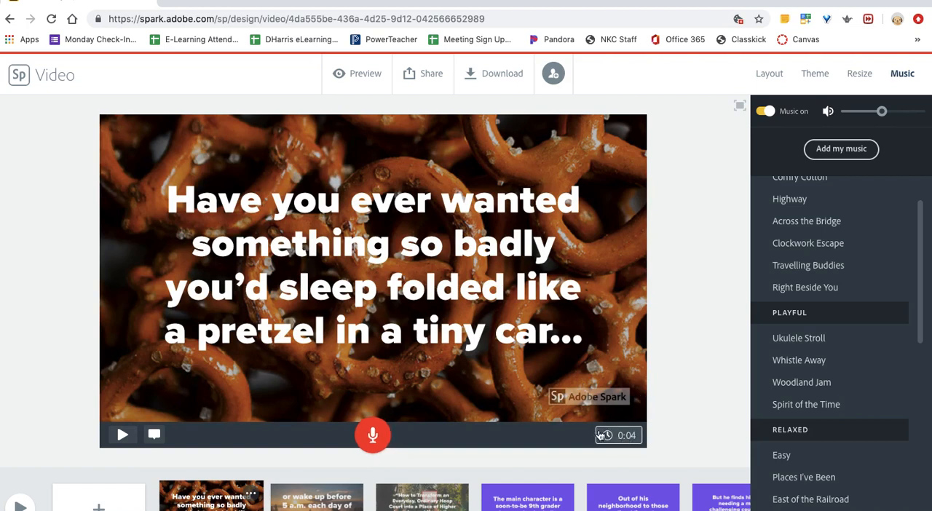
{"action": "left_click", "coordinate": [620, 436]}
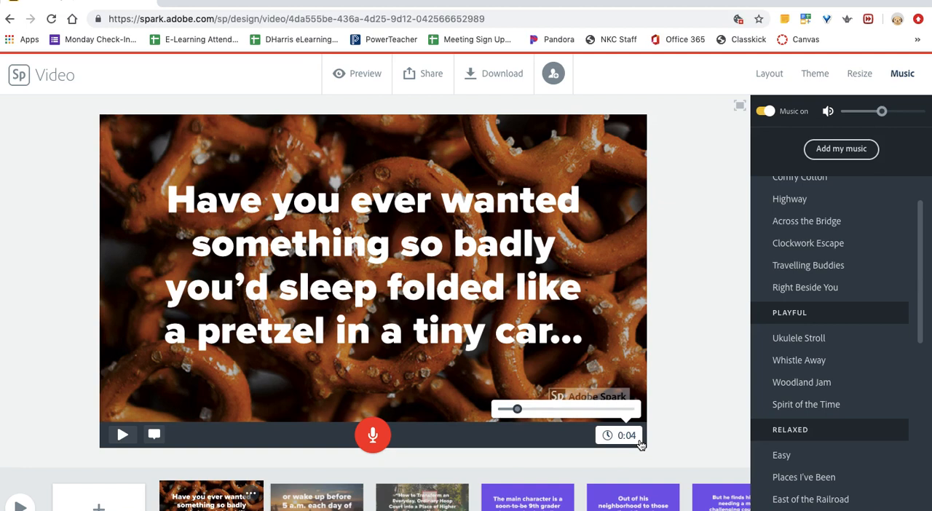
{"action": "left_click", "coordinate": [638, 444]}
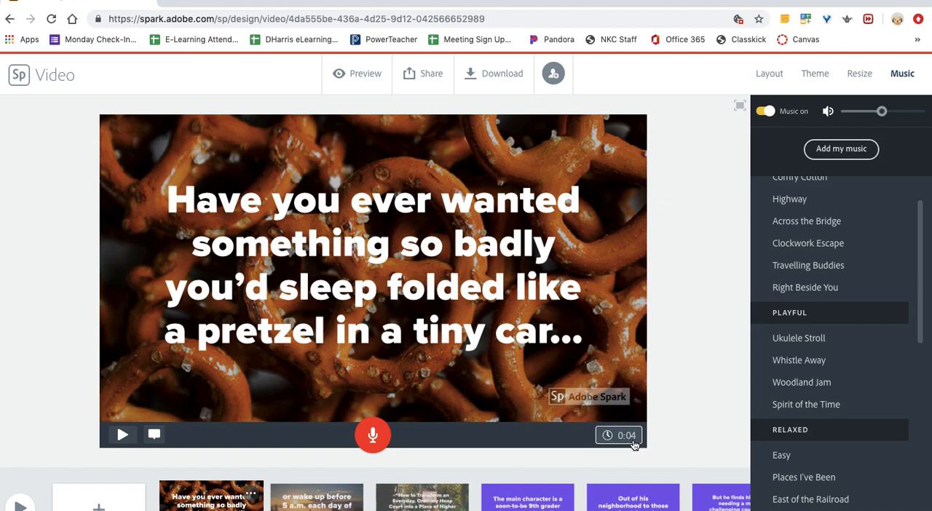
{"action": "left_click", "coordinate": [633, 444]}
{"action": "mouse_move", "coordinate": [516, 409]}
{"action": "left_mouse_down"}
{"action": "mouse_move", "coordinate": [644, 414]}
{"action": "mouse_move", "coordinate": [504, 411]}
{"action": "left_mouse_up"}
{"action": "left_click", "coordinate": [525, 502]}
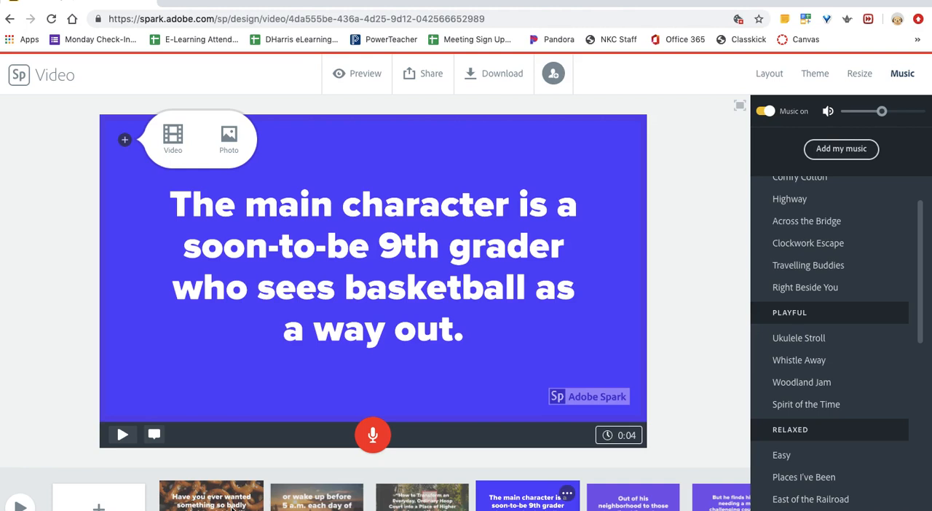
{"action": "left_click", "coordinate": [231, 508]}
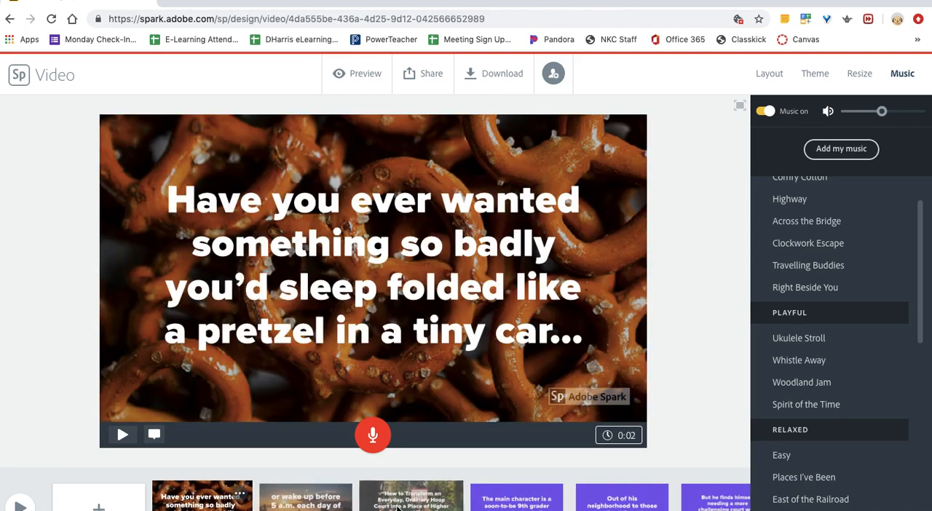
- Look over the remaining slides and set the first slide's duration to 10 seconds
{"action": "scroll", "coordinate": [510, 505], "scroll_direction": "right", "scroll_amount": 3}
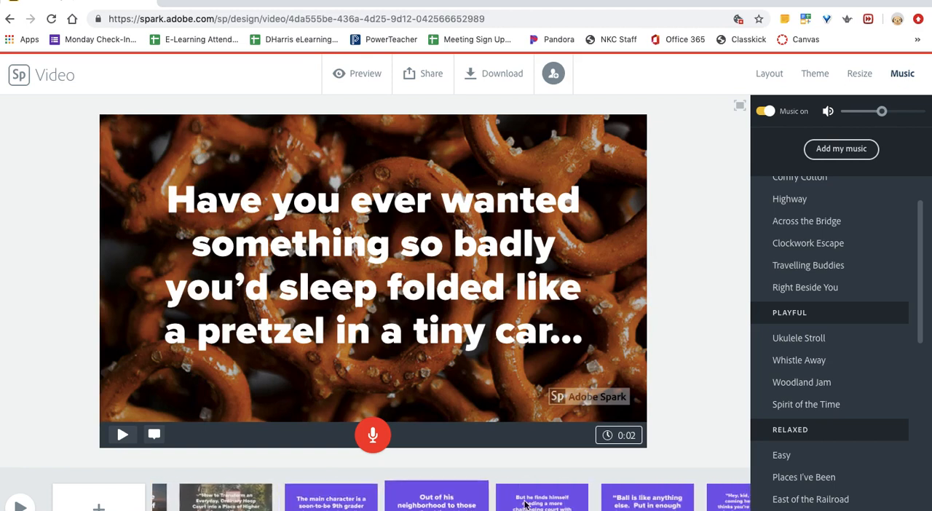
{"action": "scroll", "coordinate": [511, 503], "scroll_direction": "right", "scroll_amount": 2}
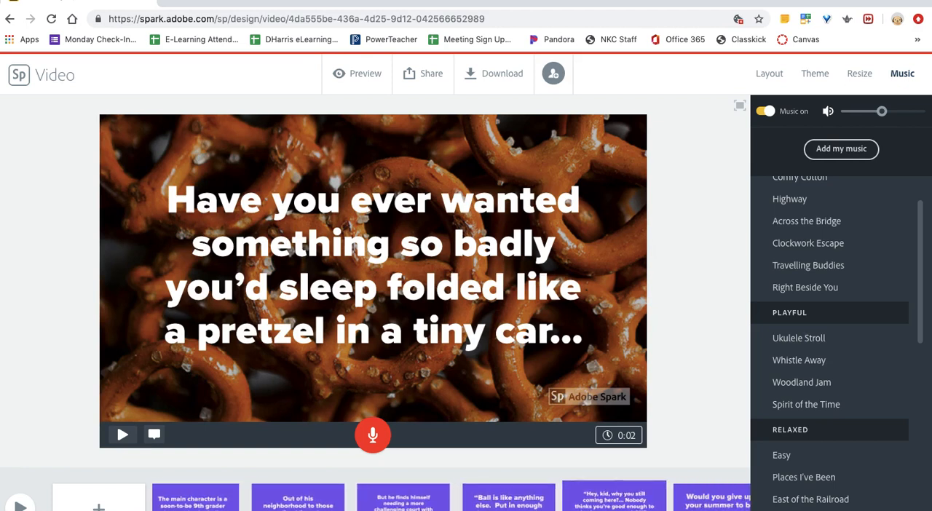
{"action": "scroll", "coordinate": [473, 498], "scroll_direction": "right", "scroll_amount": 3}
{"action": "scroll", "coordinate": [473, 499], "scroll_direction": "right", "scroll_amount": 1}
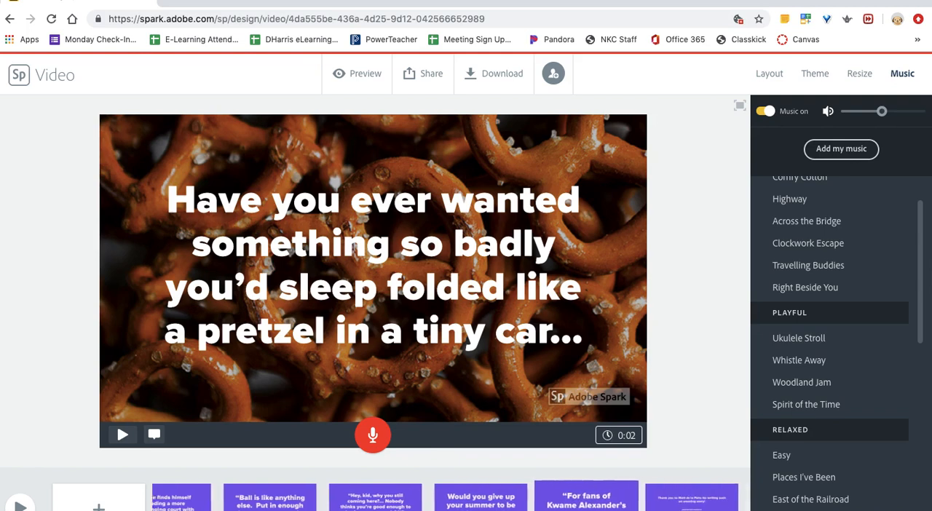
{"action": "scroll", "coordinate": [437, 499], "scroll_direction": "left", "scroll_amount": 8}
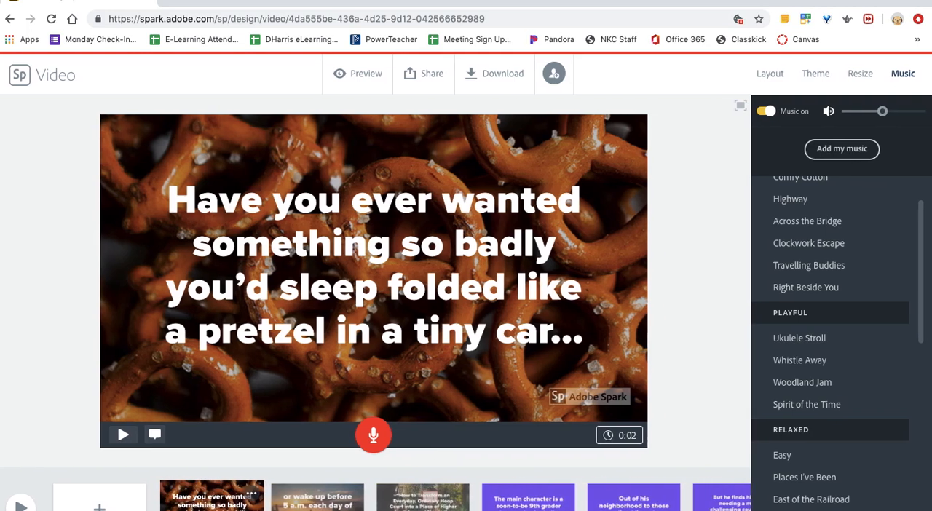
{"action": "left_click", "coordinate": [618, 439]}
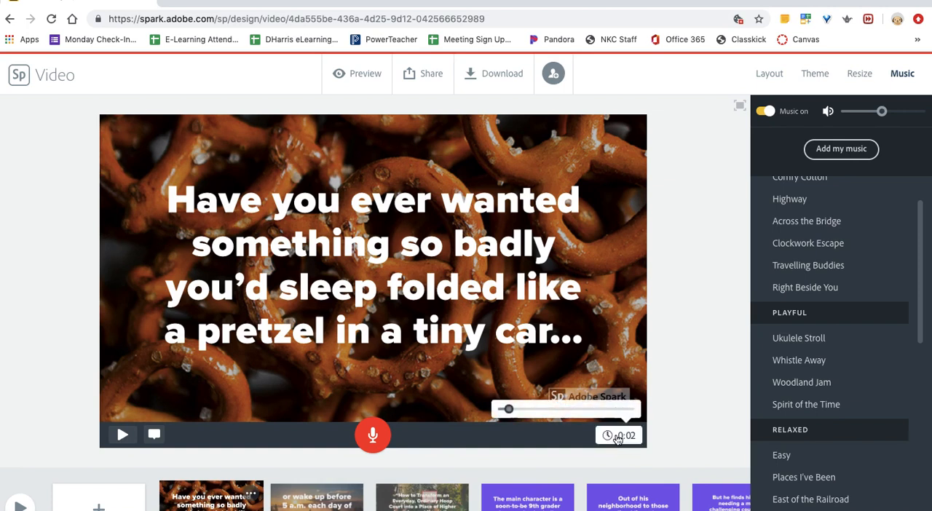
{"action": "left_click_drag", "start_coordinate": [508, 409], "coordinate": [544, 412]}
{"action": "left_click", "coordinate": [649, 464]}
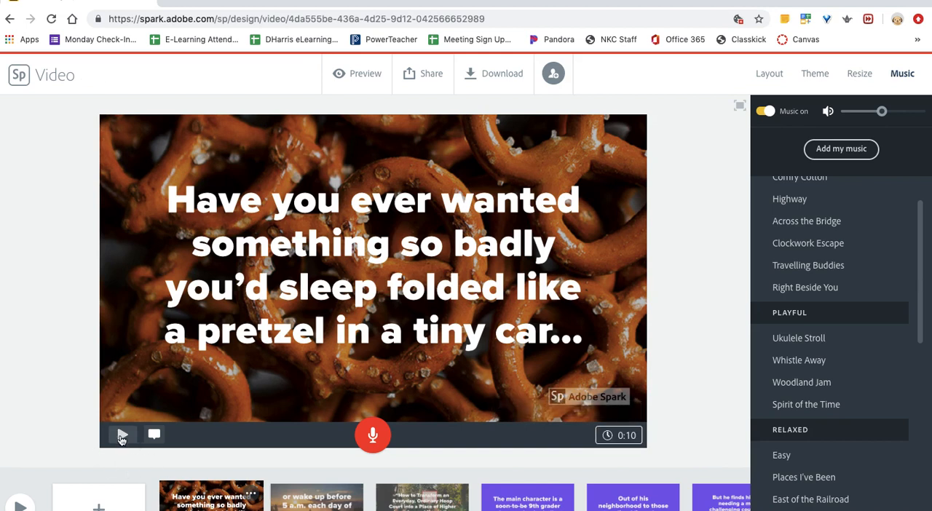
- Play the video from the first slide, pause it at the book title slide and close the playback
{"action": "left_click", "coordinate": [19, 506]}
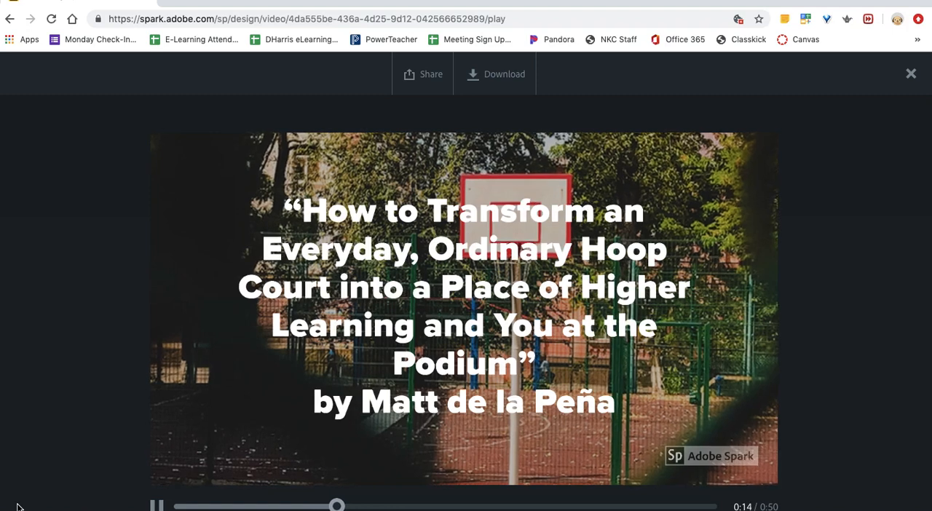
{"action": "left_click", "coordinate": [222, 413]}
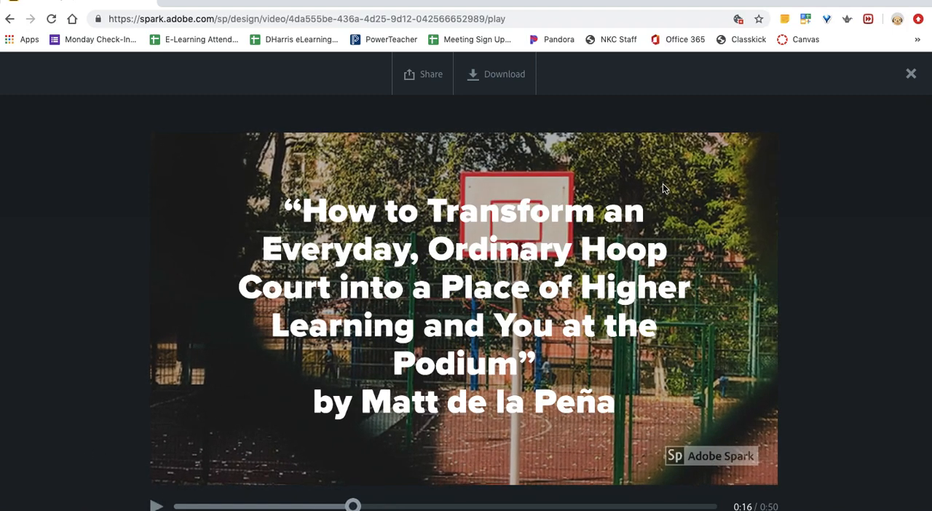
{"action": "left_click", "coordinate": [911, 75]}
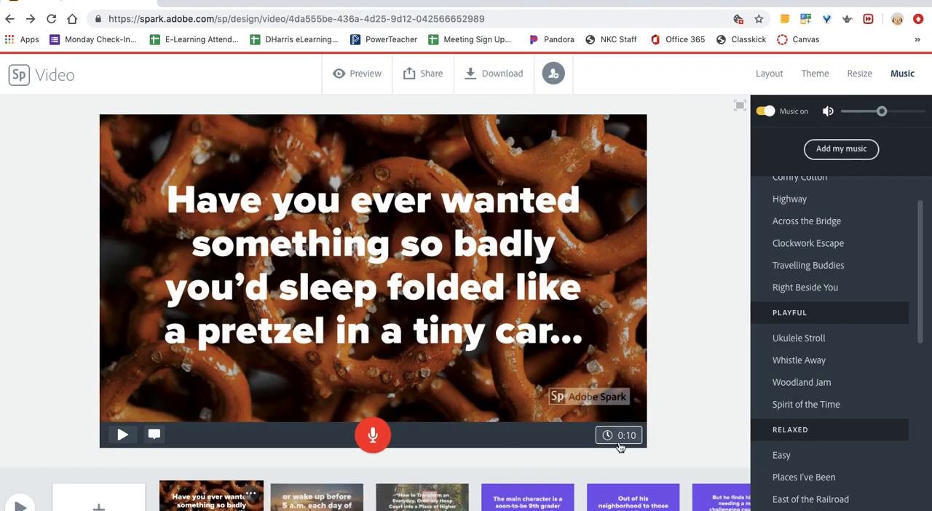
- Set the duration of the first slide, with the pretzel background, to 6 seconds
{"action": "left_click", "coordinate": [638, 440]}
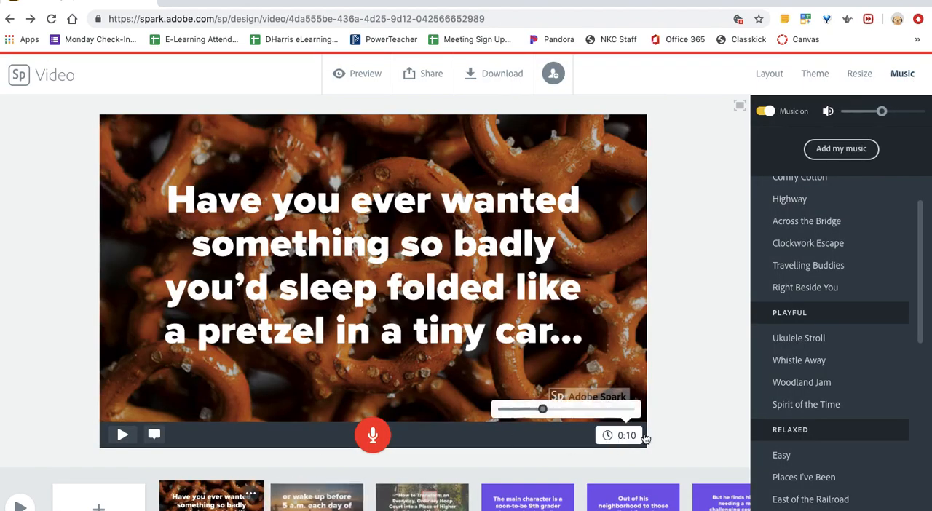
{"action": "left_click_drag", "start_coordinate": [543, 409], "coordinate": [528, 411]}
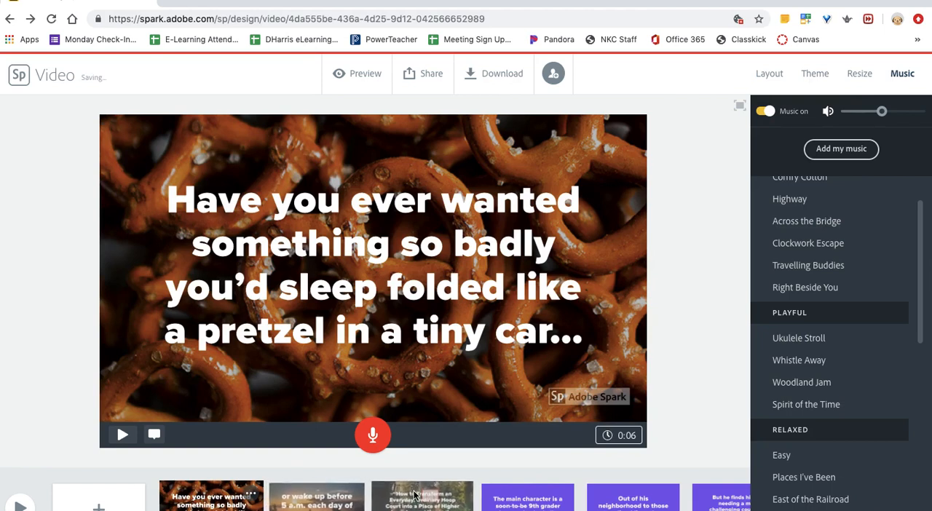
{"action": "scroll", "coordinate": [419, 492], "scroll_direction": "right", "scroll_amount": 2}
{"action": "scroll", "coordinate": [418, 491], "scroll_direction": "right", "scroll_amount": 5}
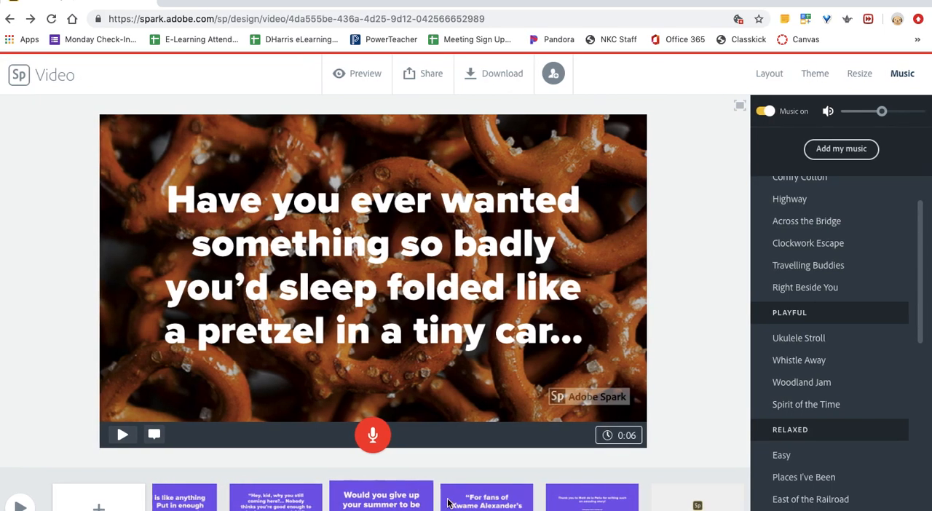
- Start publishing the video for sharing and assign it to the Education category
{"action": "left_click", "coordinate": [414, 78]}
{"action": "left_click", "coordinate": [396, 110]}
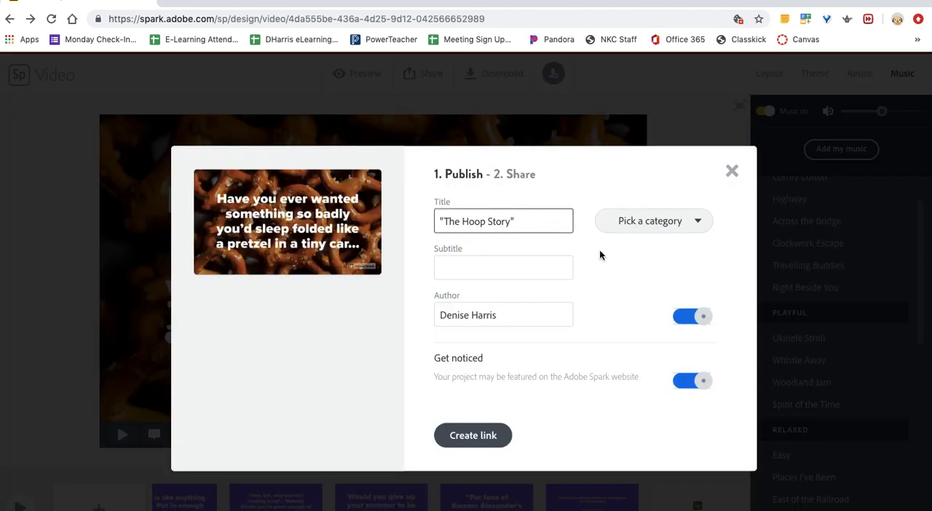
{"action": "left_click", "coordinate": [671, 222]}
{"action": "left_click", "coordinate": [646, 295]}
- Enter the subtitle beginning 'Book Trailer for "How to Transform an' and ending 'Place of Higher Learning and You at the Podium"'
{"action": "left_click", "coordinate": [451, 270]}
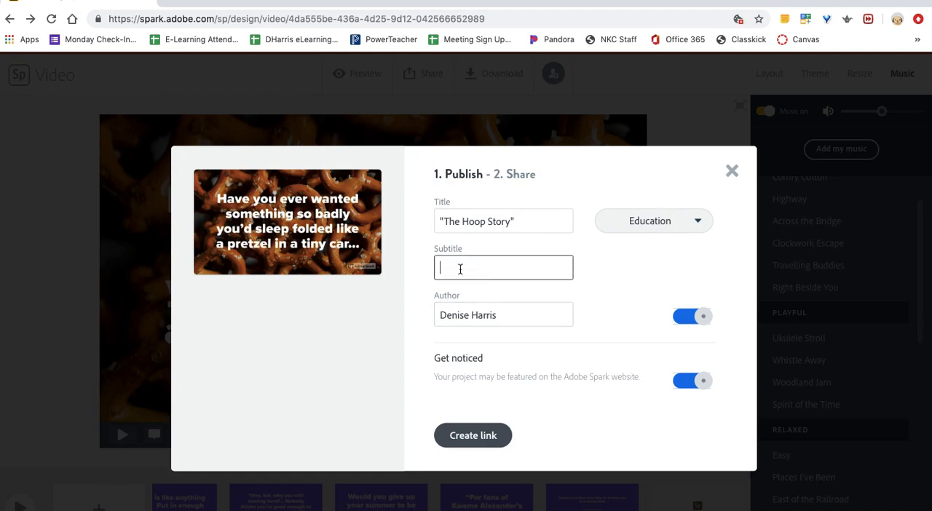
{"action": "type", "text": "How to"}
{"action": "type", "text": "k Trailer"}
{"action": "type", "text": " for \""}
{"action": "type", "text": "How"}
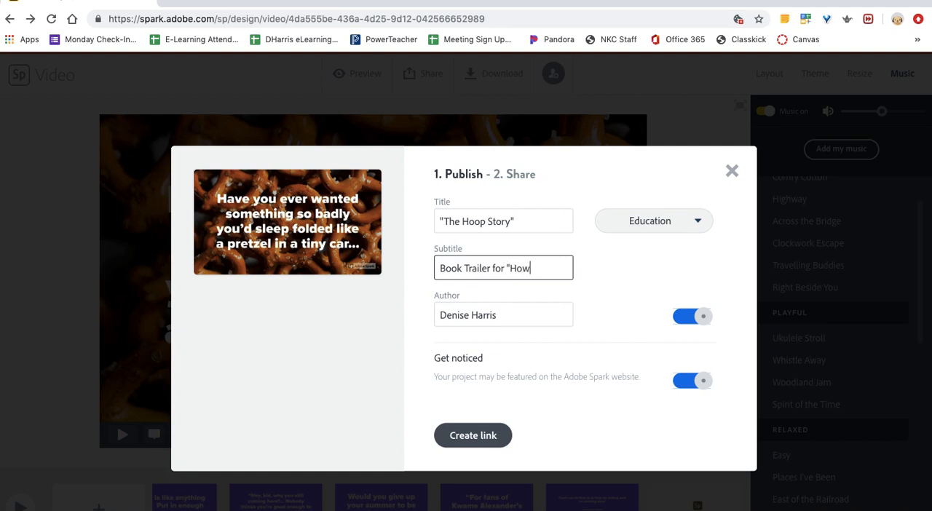
{"action": "type", "text": " to Ransform"}
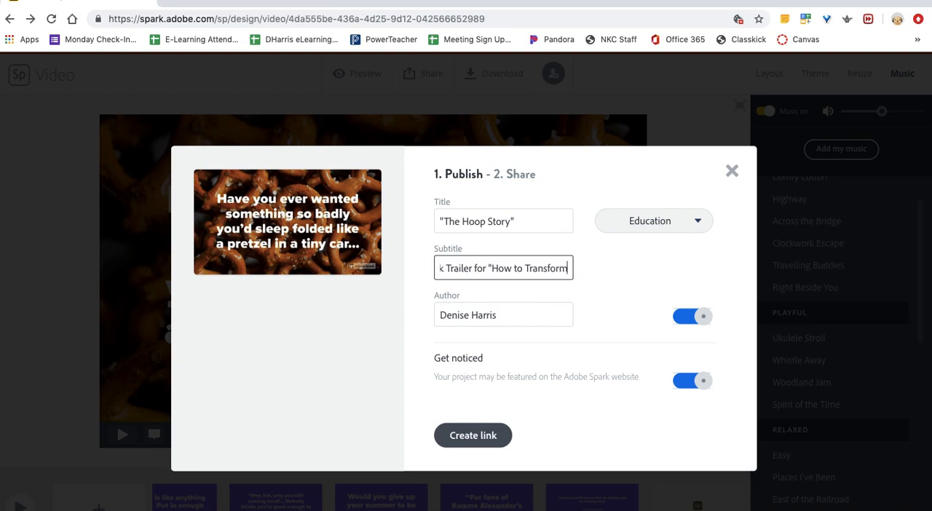
{"action": "type", "text": " an Ordi"}
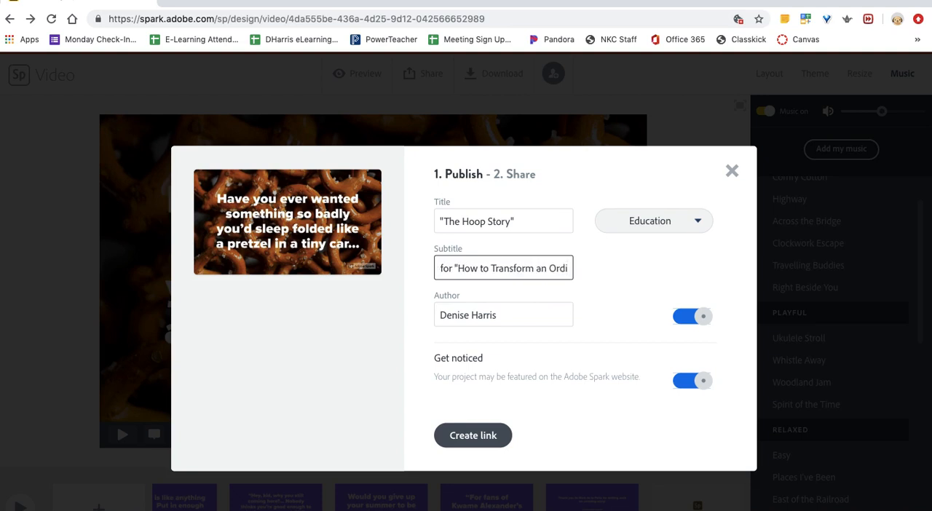
{"action": "type", "text": "n"}
{"action": "type", "text": "a"}
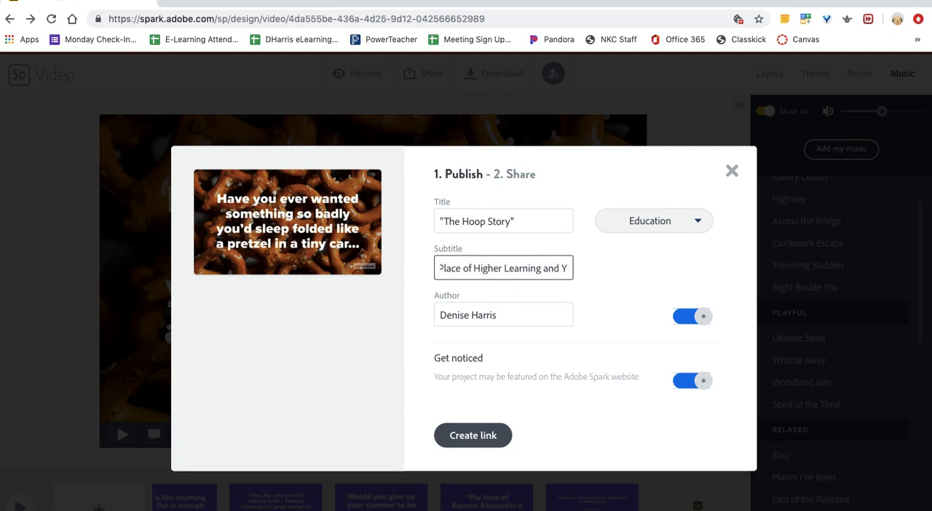
{"action": "type", "text": "t the P"}
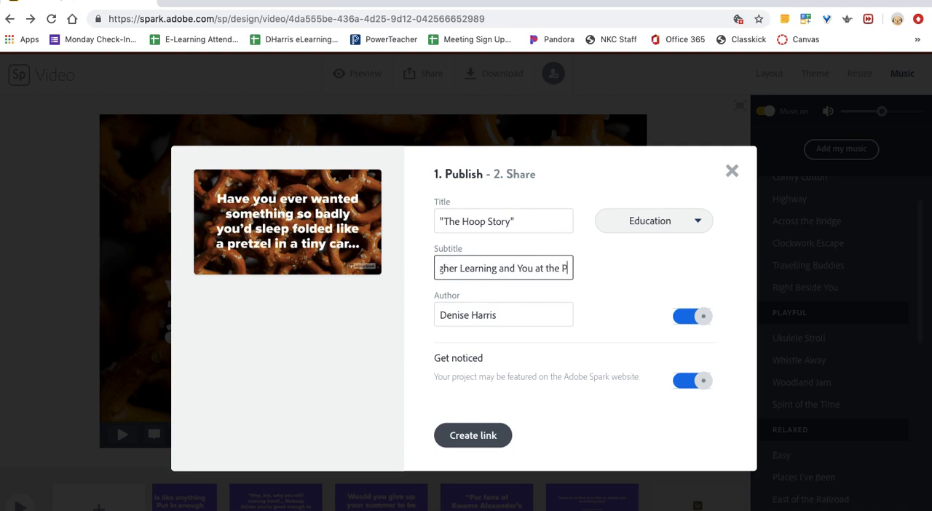
{"action": "type", "text": "odium"}
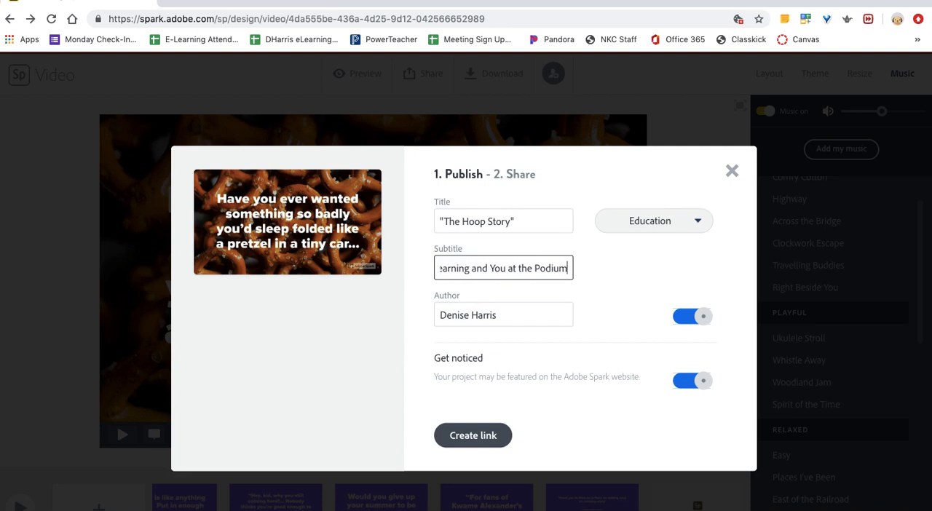
{"action": "type", "text": "\""}
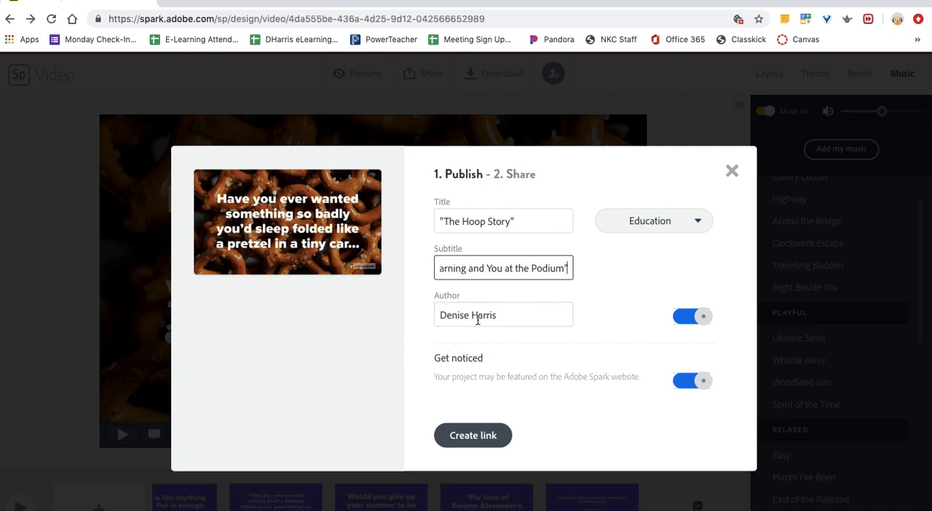
- Replace the author's first name with "Mrs." in the publishing details, keeping the surname
{"action": "left_click_drag", "start_coordinate": [472, 315], "coordinate": [435, 316]}
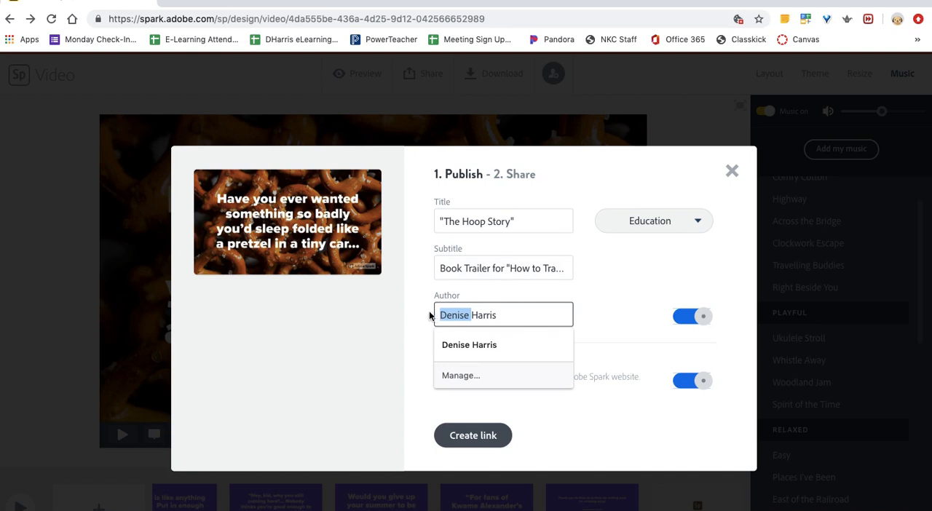
{"action": "type", "text": "Mr.s"}
{"action": "key", "text": "BackSpace"}
{"action": "key", "text": "BackSpace"}
{"action": "type", "text": "s."}
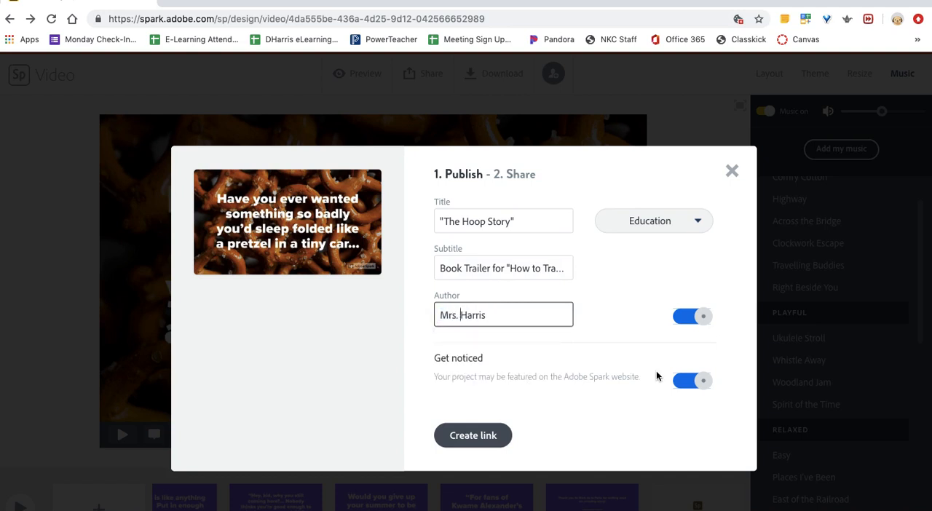
- Turn off the Get noticed option for being featured on the Adobe Spark website and create the share link
{"action": "left_click", "coordinate": [688, 380]}
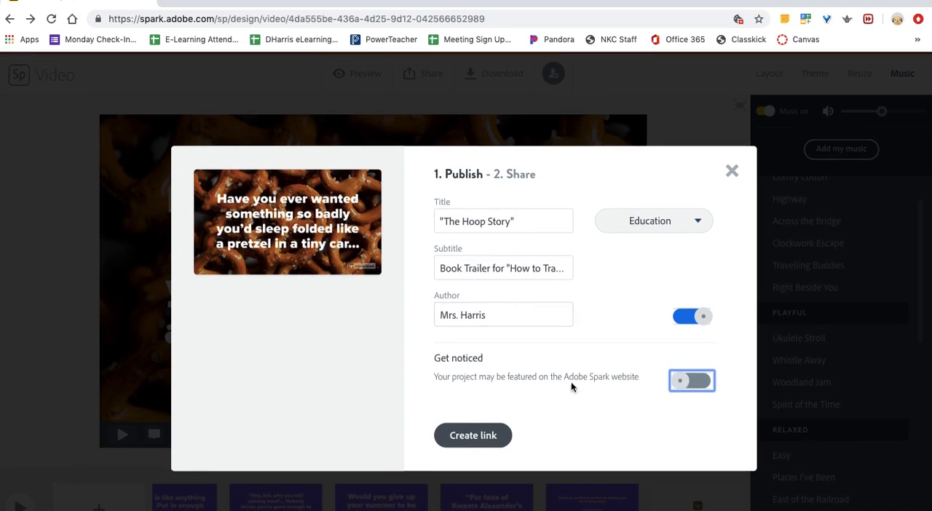
{"action": "left_click", "coordinate": [468, 437]}
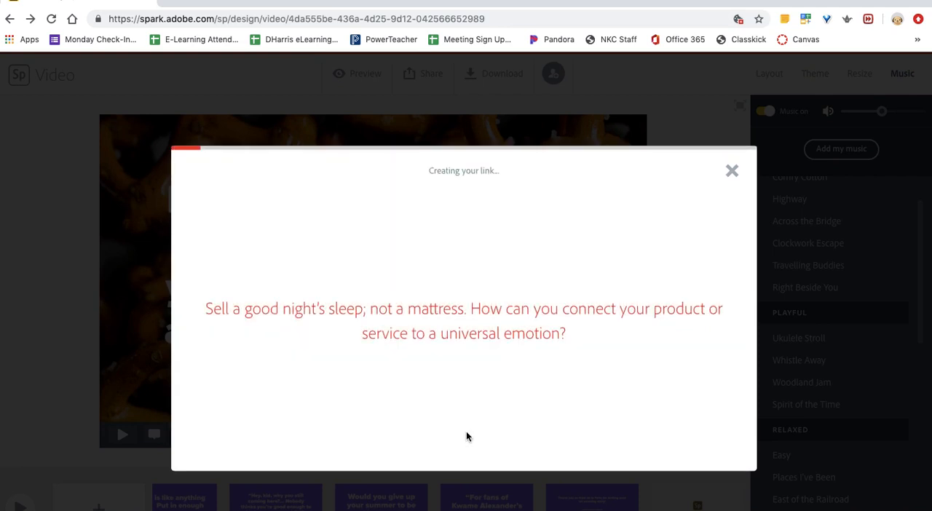